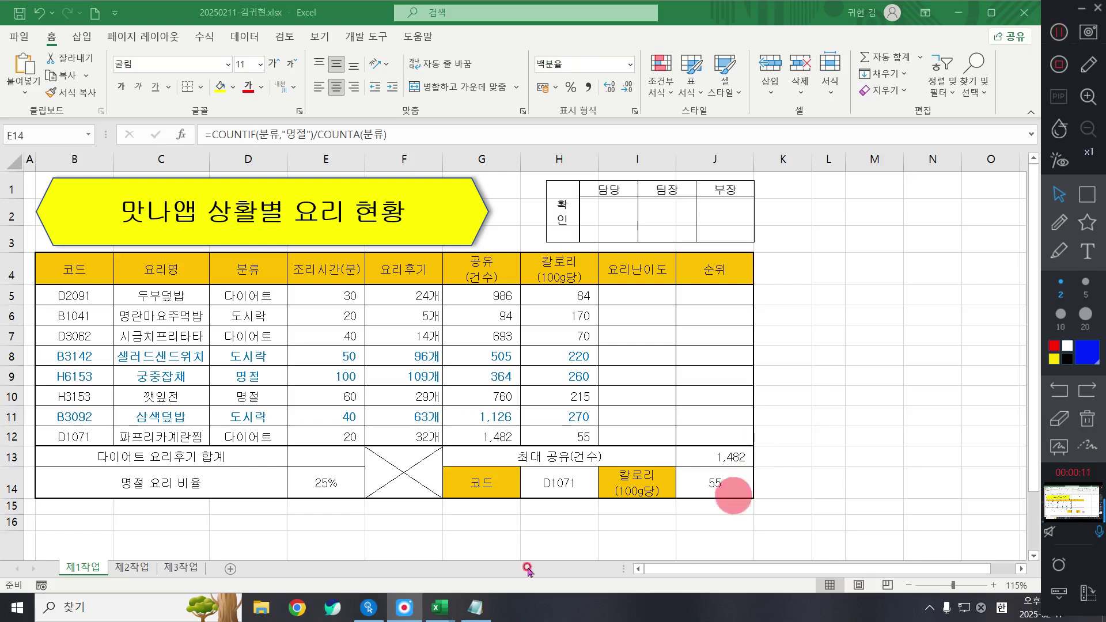
Switch to the Notepad notes and clear all the old text so the page is blank
left_click(440, 608)
left_click(476, 609)
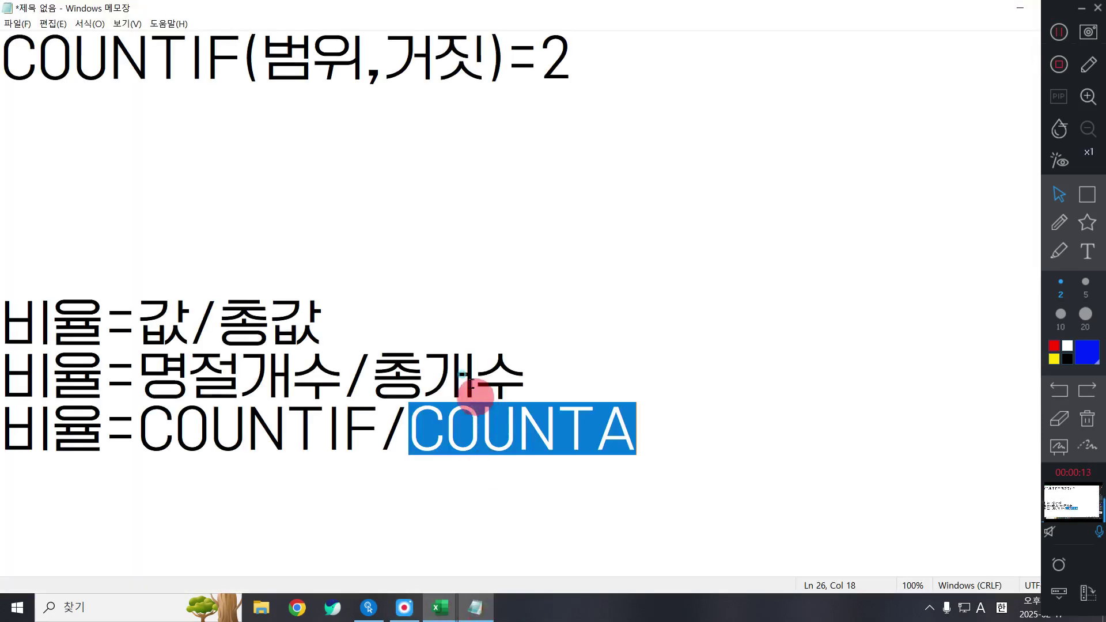
left_click(576, 375)
key("Return")
key("Return")
key("Return")
key("Return")
key("Return")
key("Return")
key("Return")
key("Return")
key("Return")
key("Return")
key("ctrl+z")
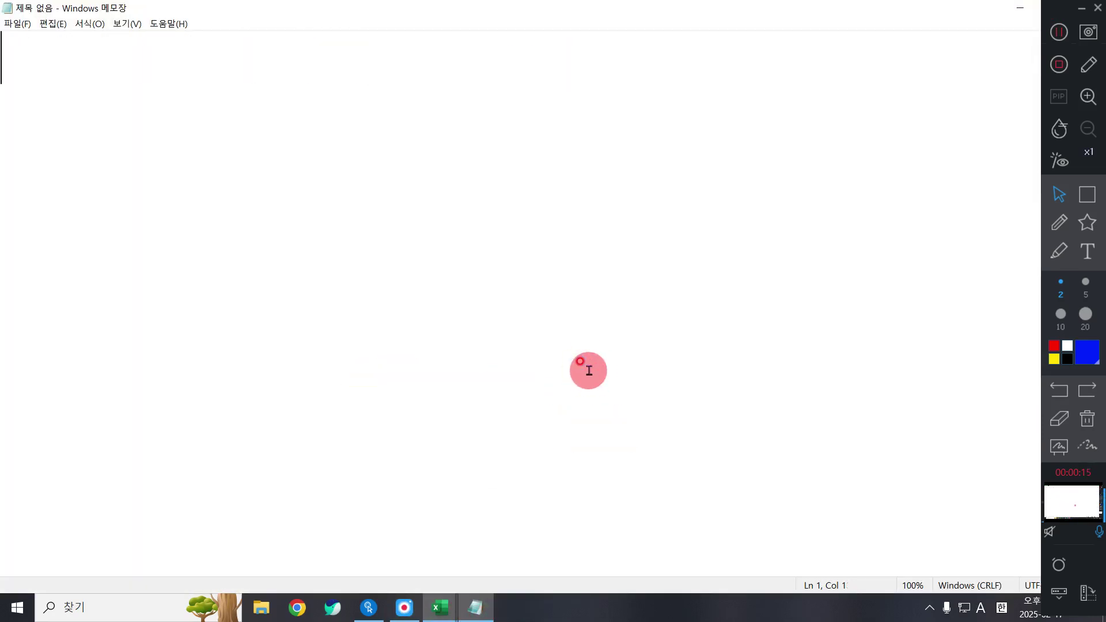
Write the heading "DSUM:데이터베이스 함수,조건의 합계" on the first line of the blank note
type("DS")
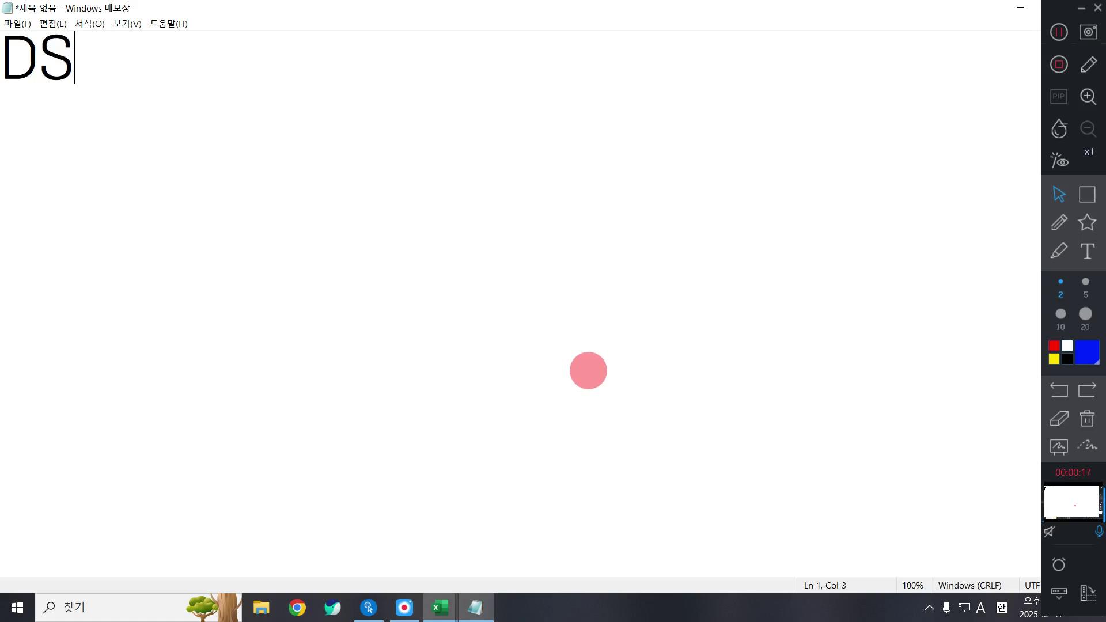
type("UM")
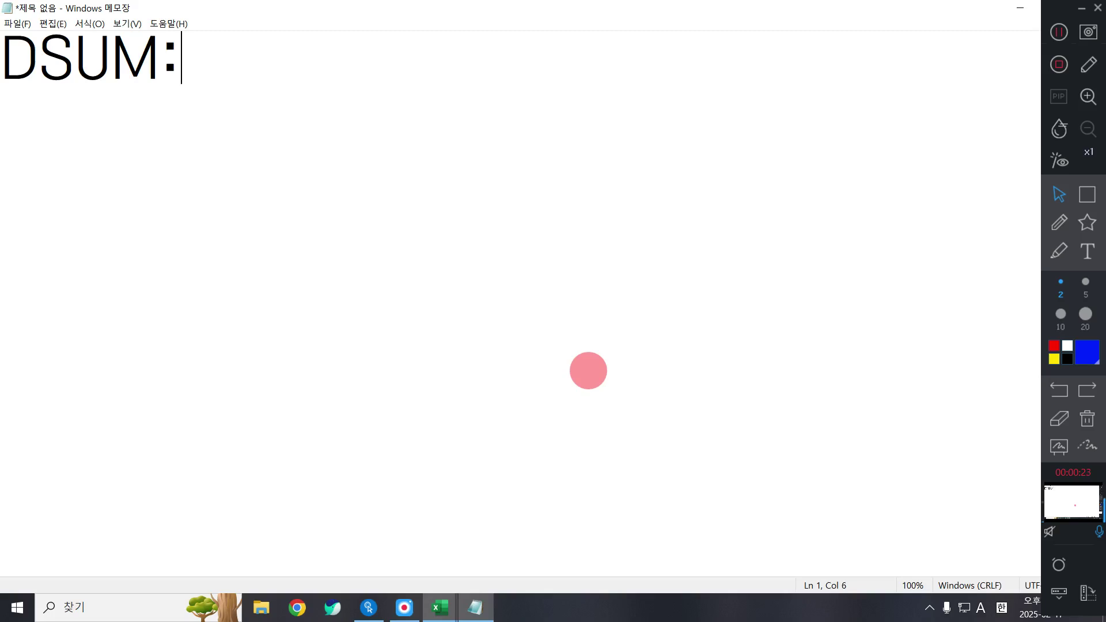
type(":")
key("Hangul")
type("데")
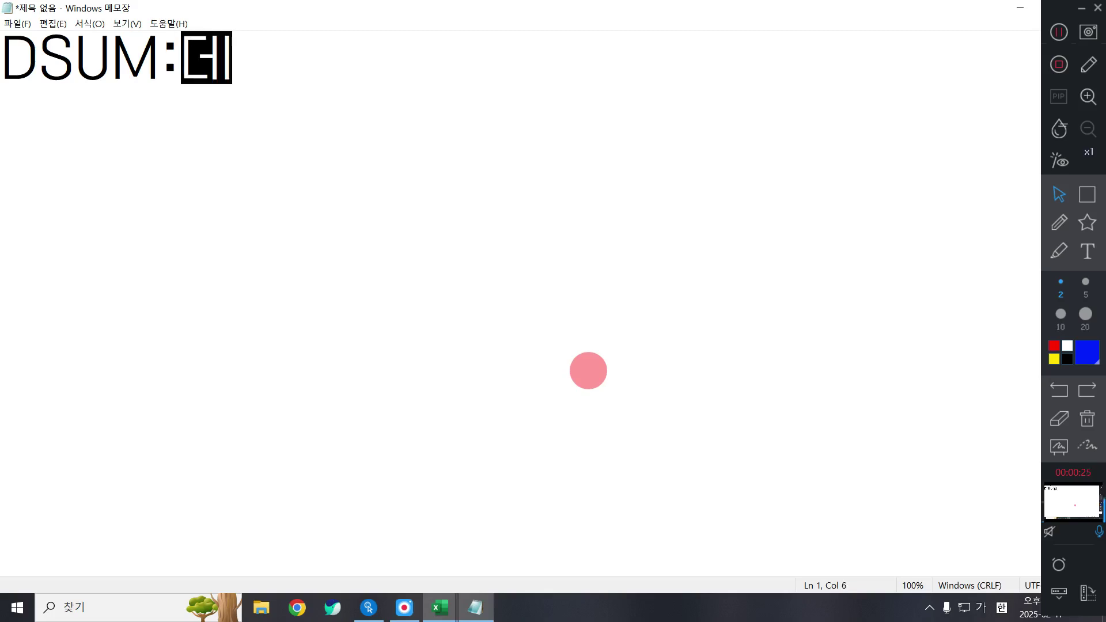
type("이터베이스 함수")
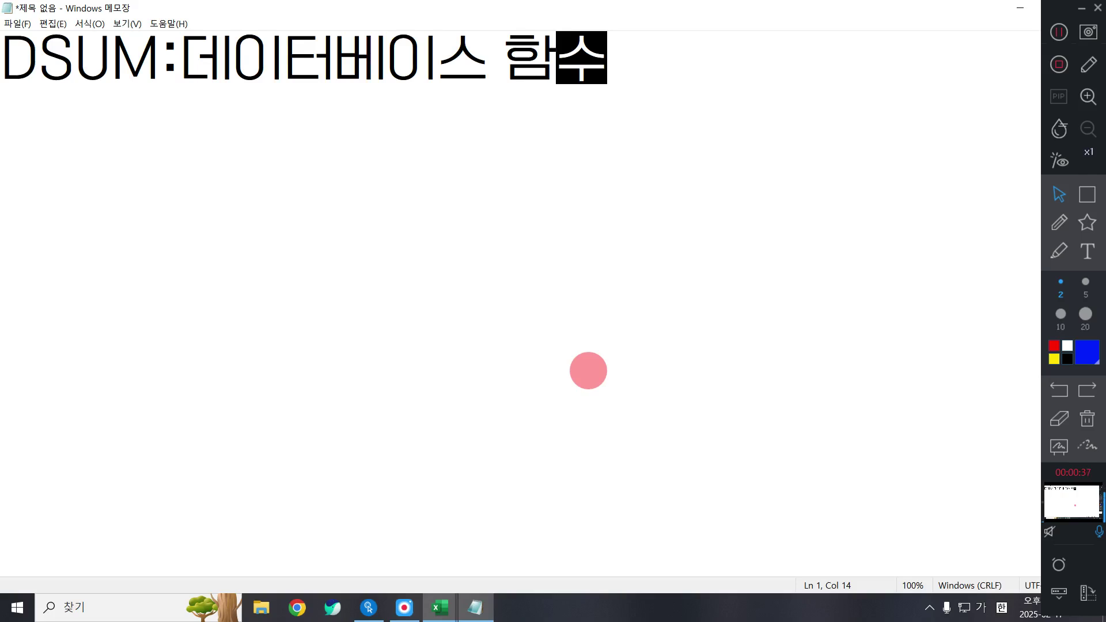
type(",")
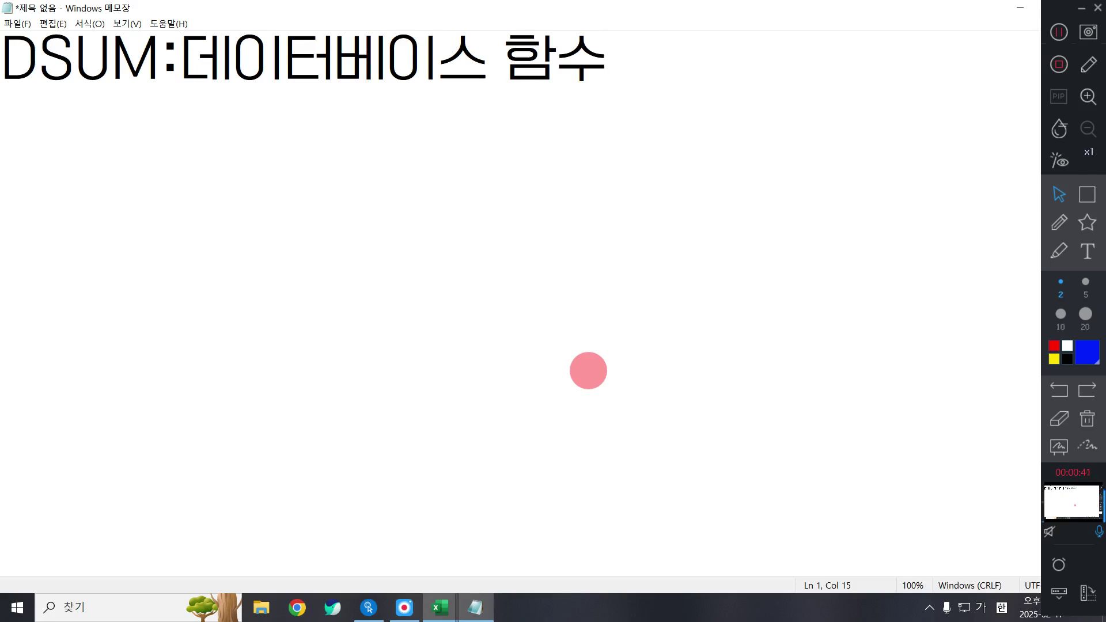
type("조건")
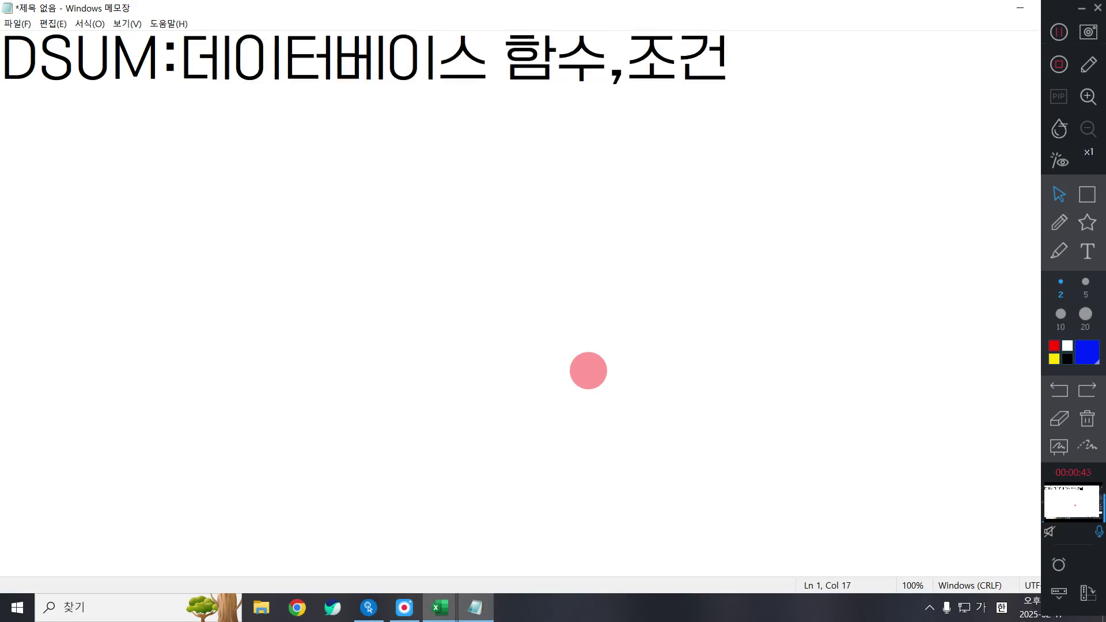
type("의 합ㄱㅖ")
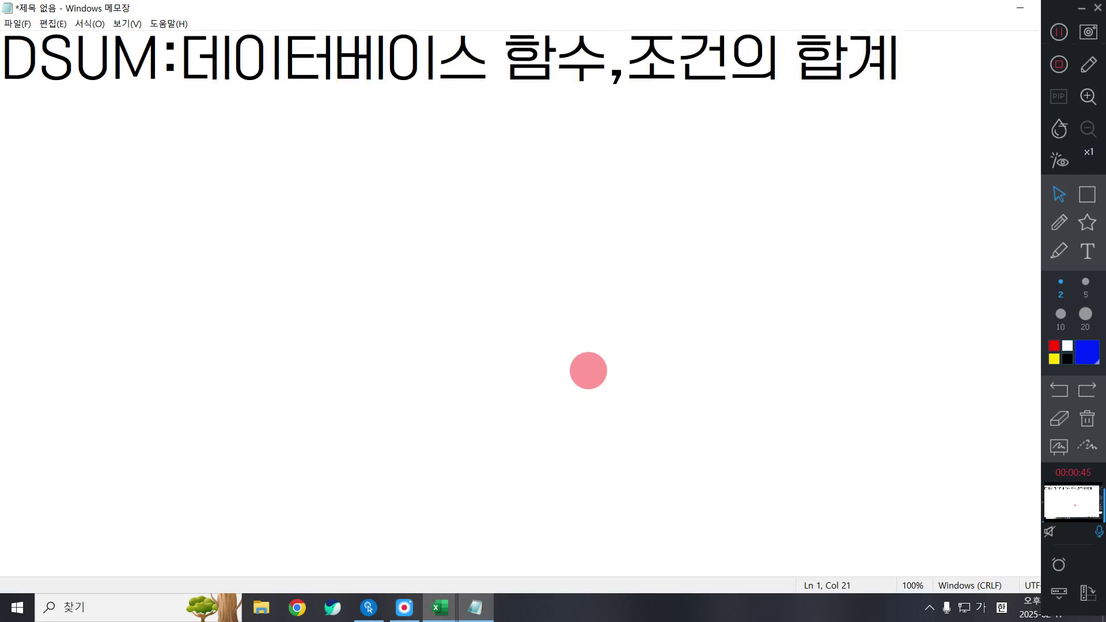
Begin the function syntax on the second line with "=DSUM(데이터베이스,계산할필드"
key("Return")
type("=ㅇ")
key("BackSpace")
key("Hangul")
type("DSY")
key("BackSpace")
type("U")
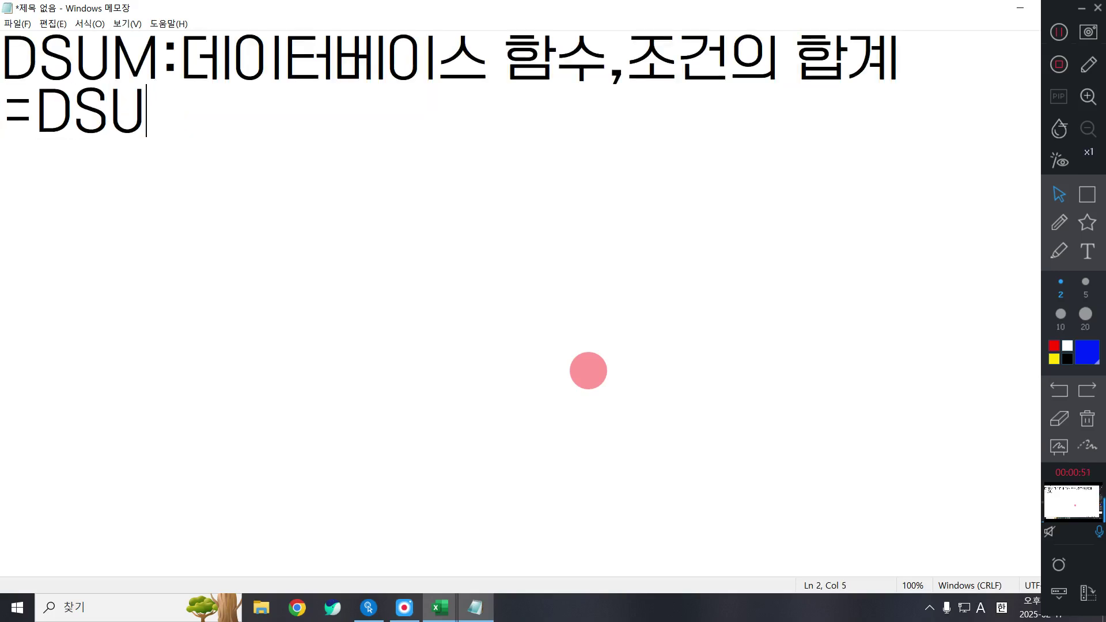
type("M")
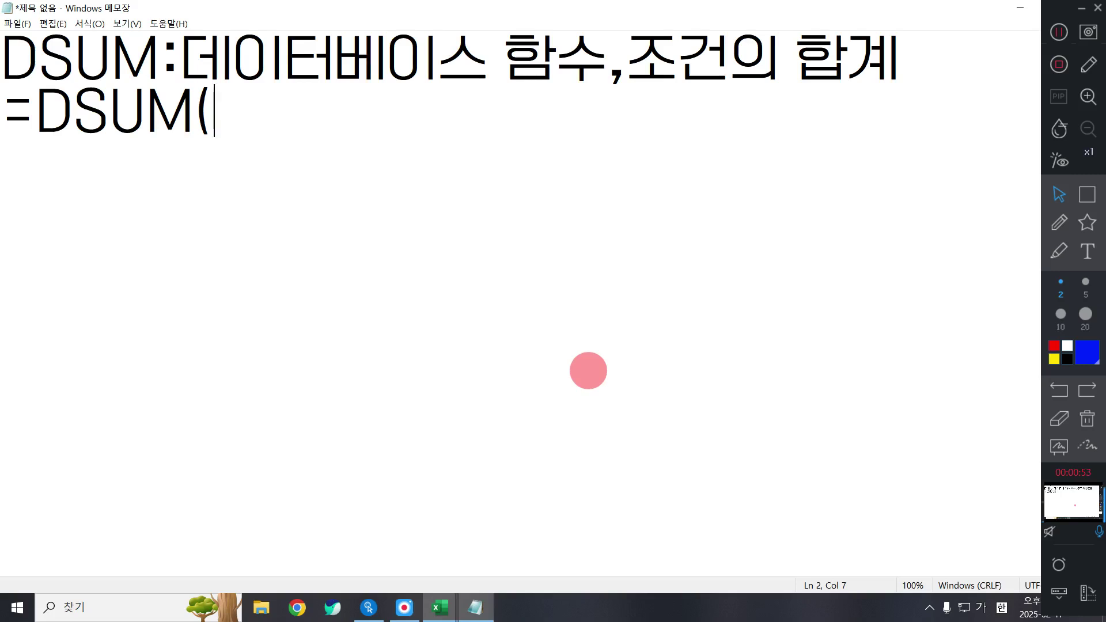
type("(데이터벵")
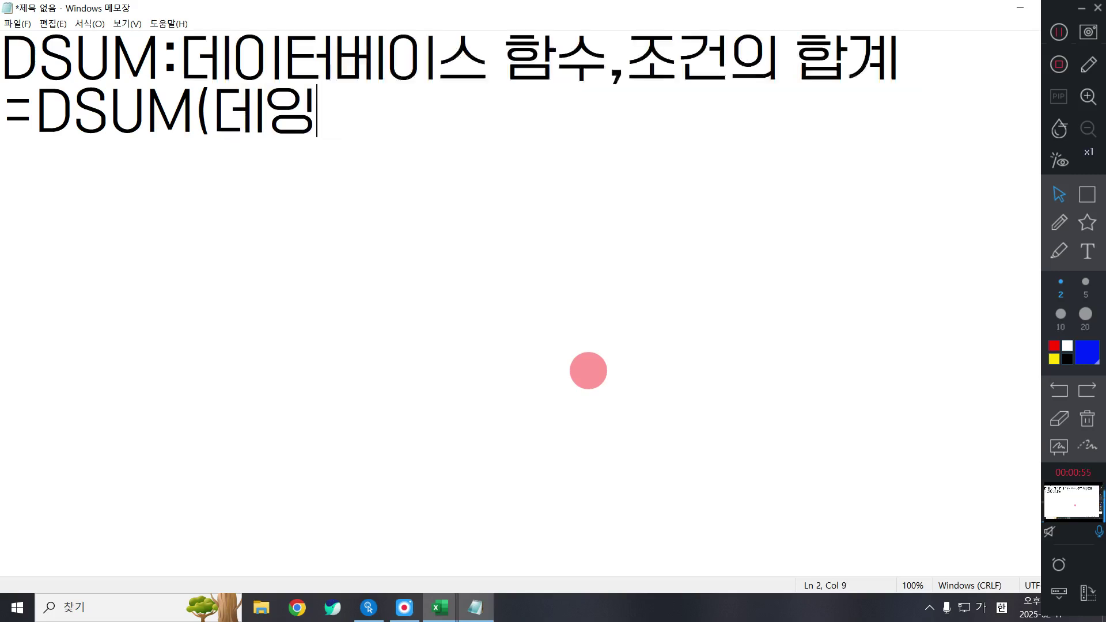
type("이스(")
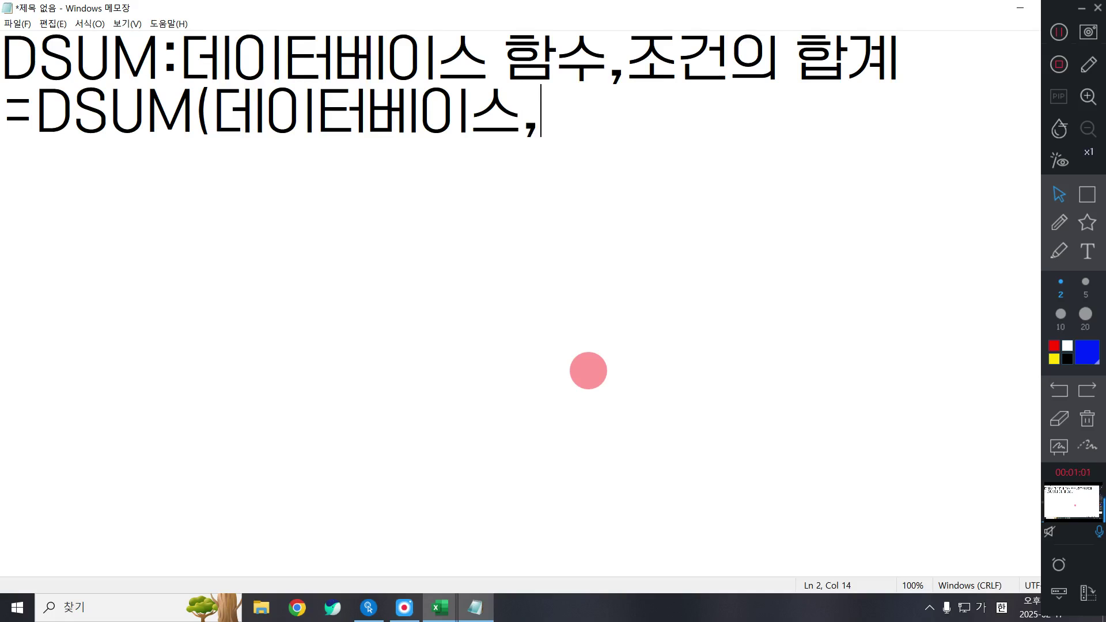
type("계산")
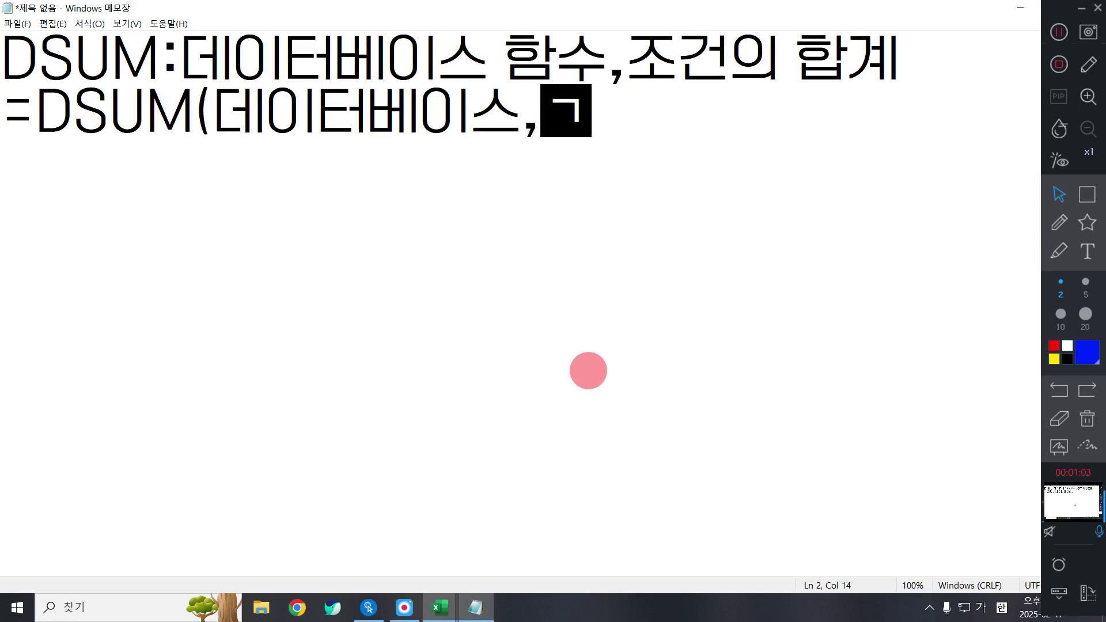
type("할필드")
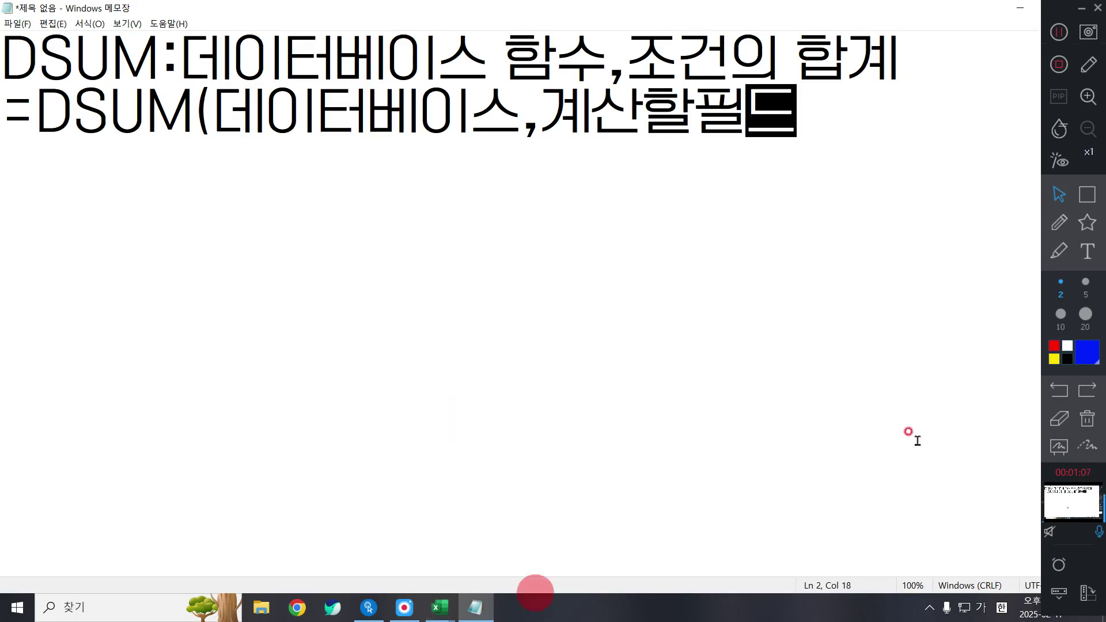
Draw a thick blue underline beneath 필드 in the syntax line and place the label 머리행 centred below it
left_click(1087, 195)
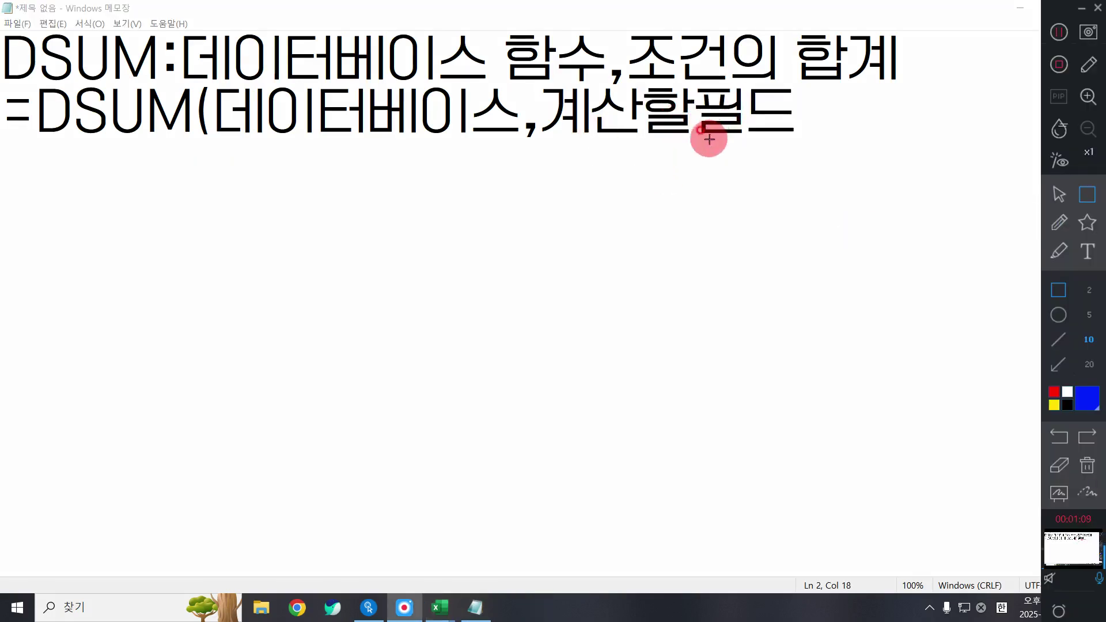
left_click_drag(699, 141, 791, 142)
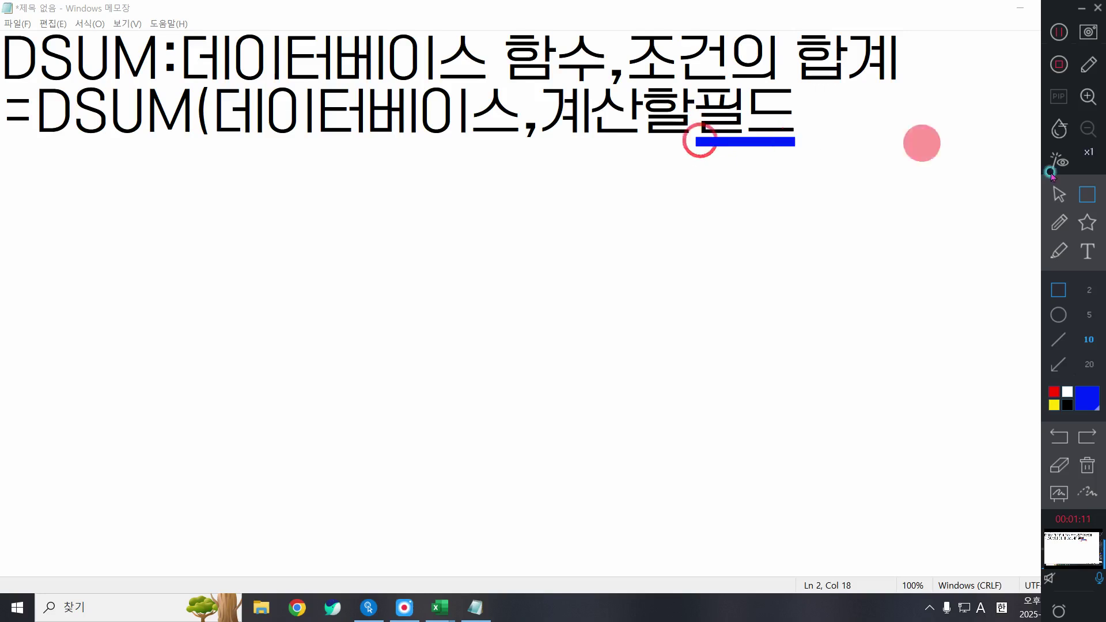
left_click(1088, 252)
left_click(701, 159)
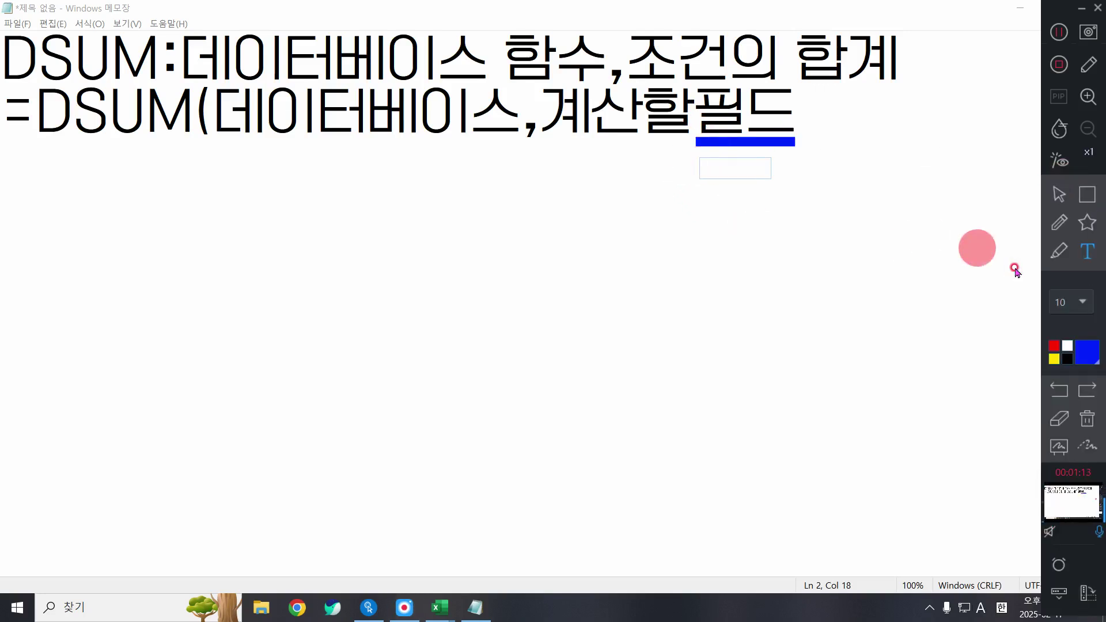
type("머리행")
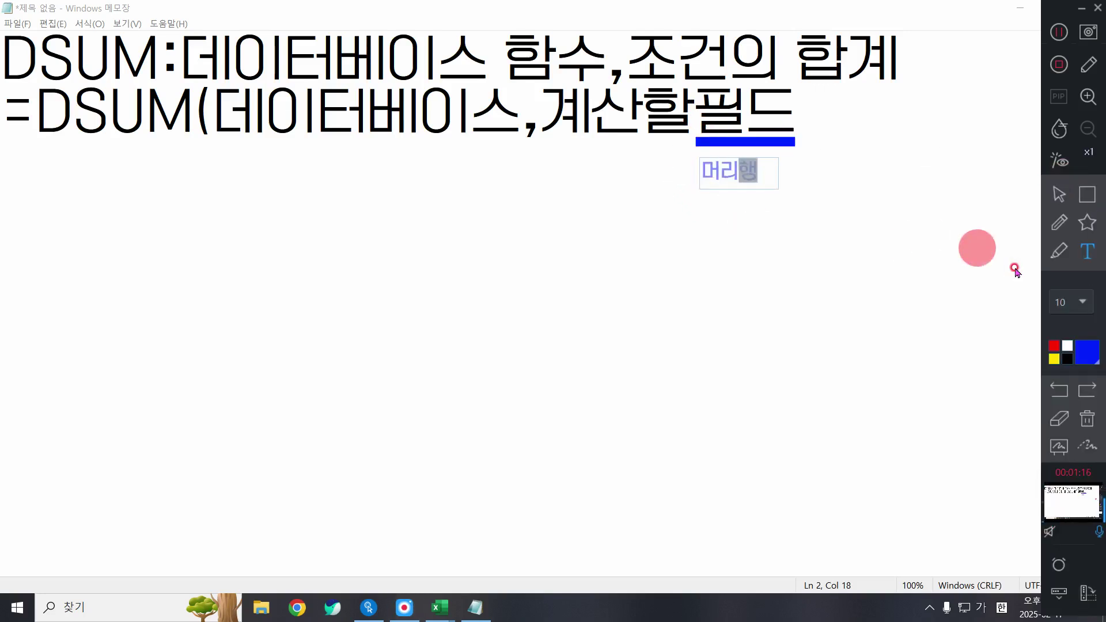
left_click(1015, 270)
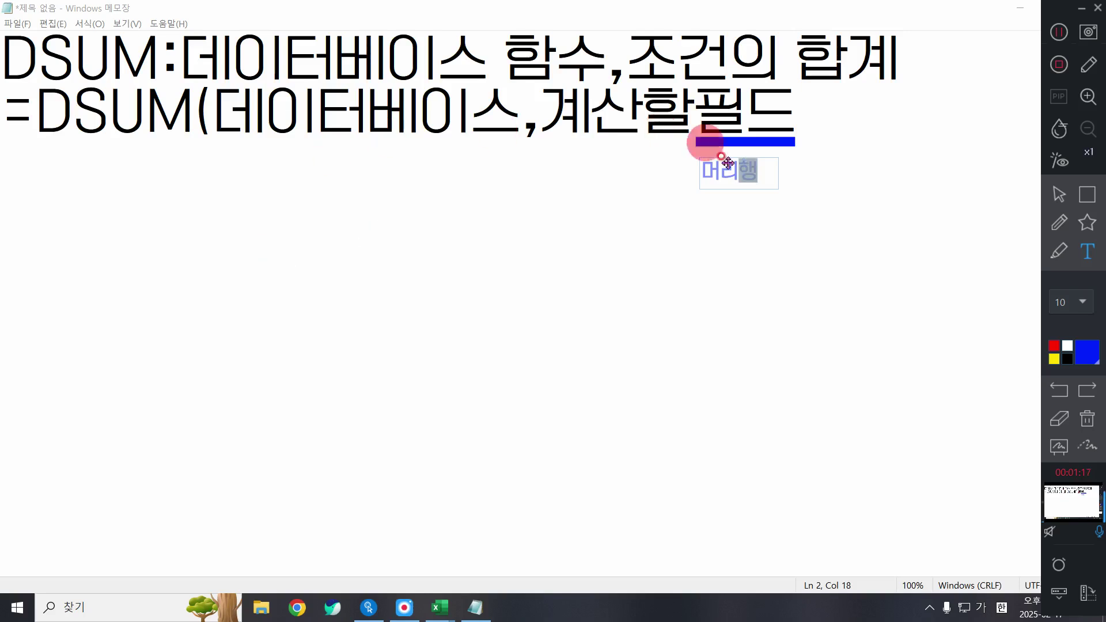
left_click_drag(738, 181, 752, 169)
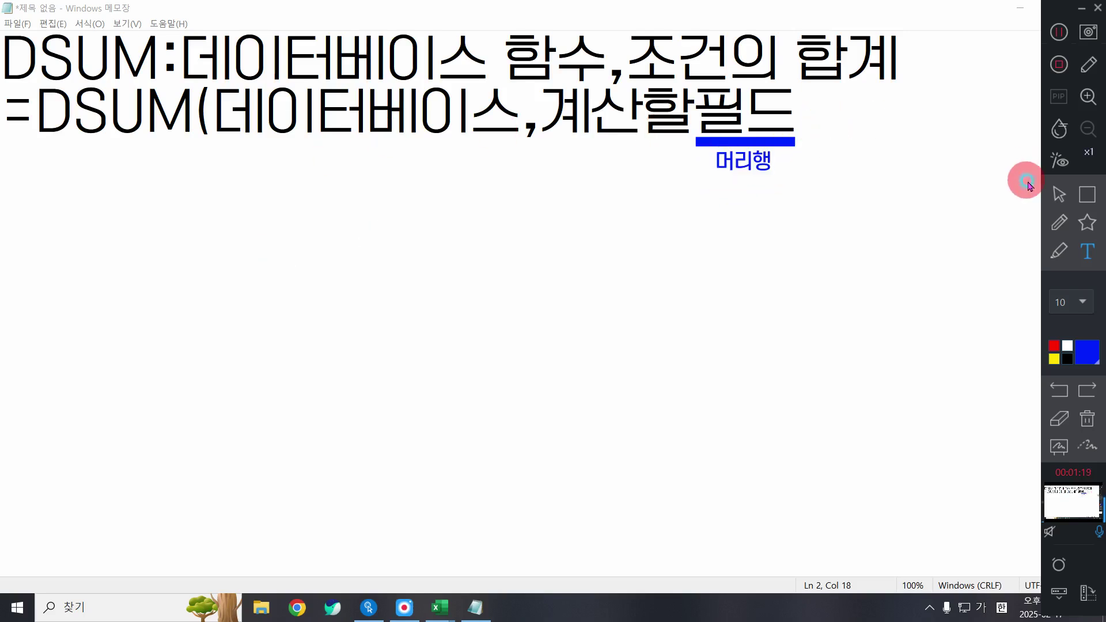
Leave the annotation mode and add a comma after 계산할필드 in the syntax line
left_click(1059, 194)
left_click(845, 123)
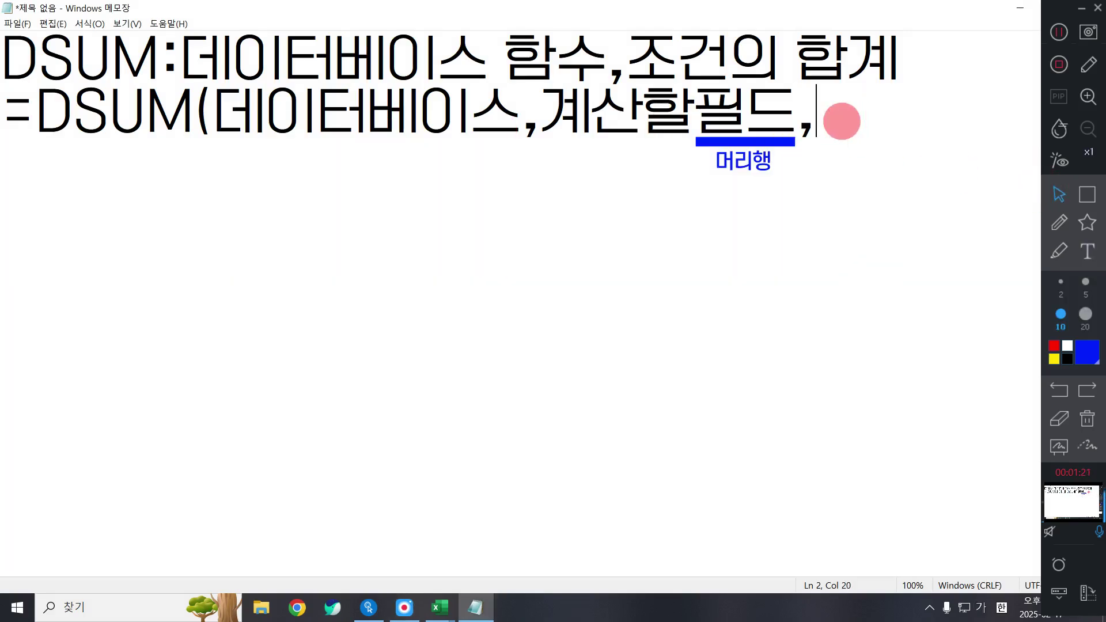
type("조건")
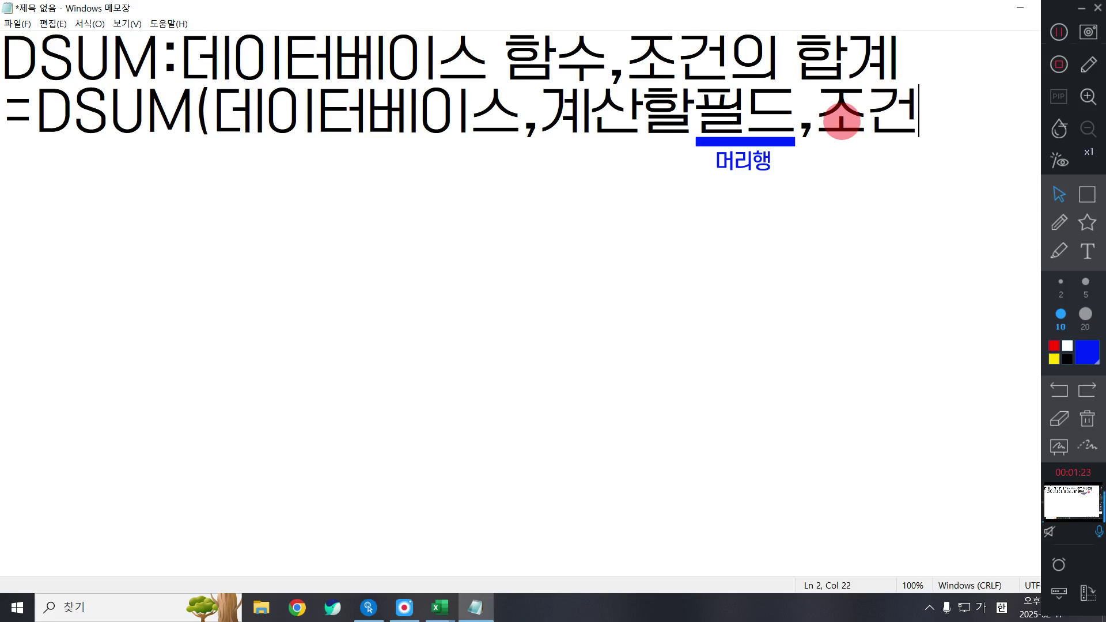
type("_+조")
key("BackSpace")
key("BackSpace")
key("BackSpace")
type("+조건")
key("BackSpace")
key("BackSpace")
key("BackSpace")
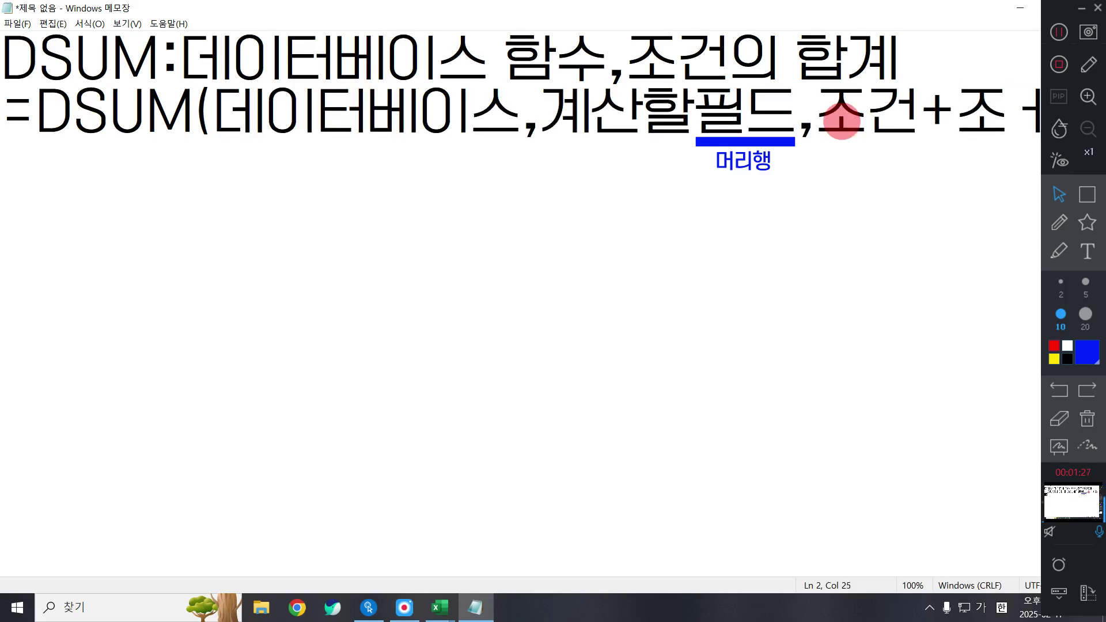
key("BackSpace")
key("BackSpace")
key("BackSpace")
key("BackSpace")
Complete the DSUM syntax on the third line with "조건+조건필드)"
type("조")
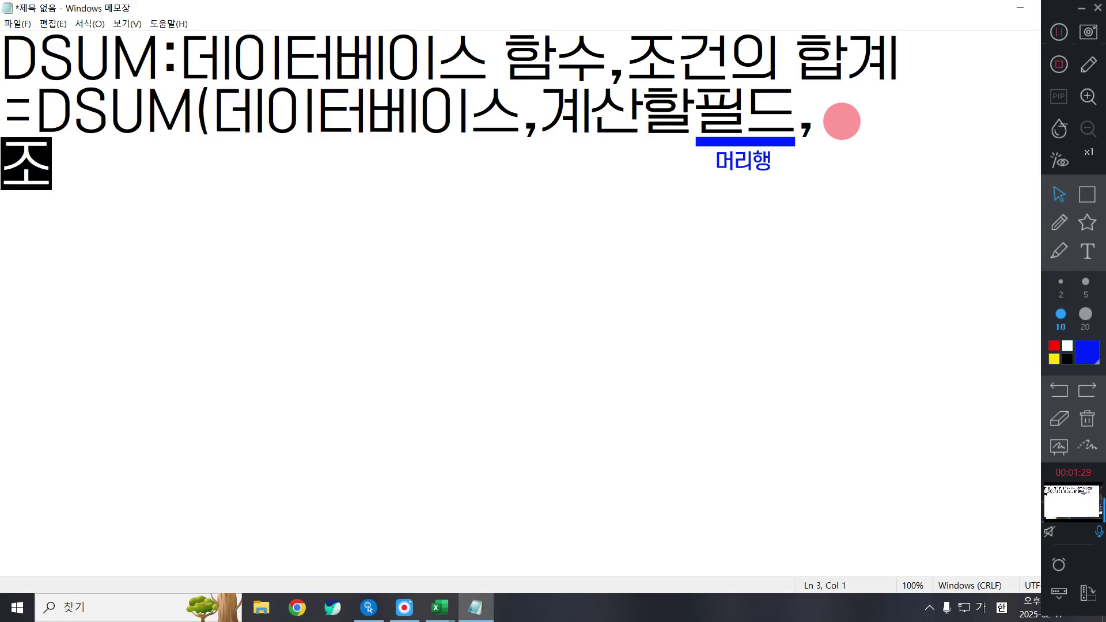
type("건_+조건필")
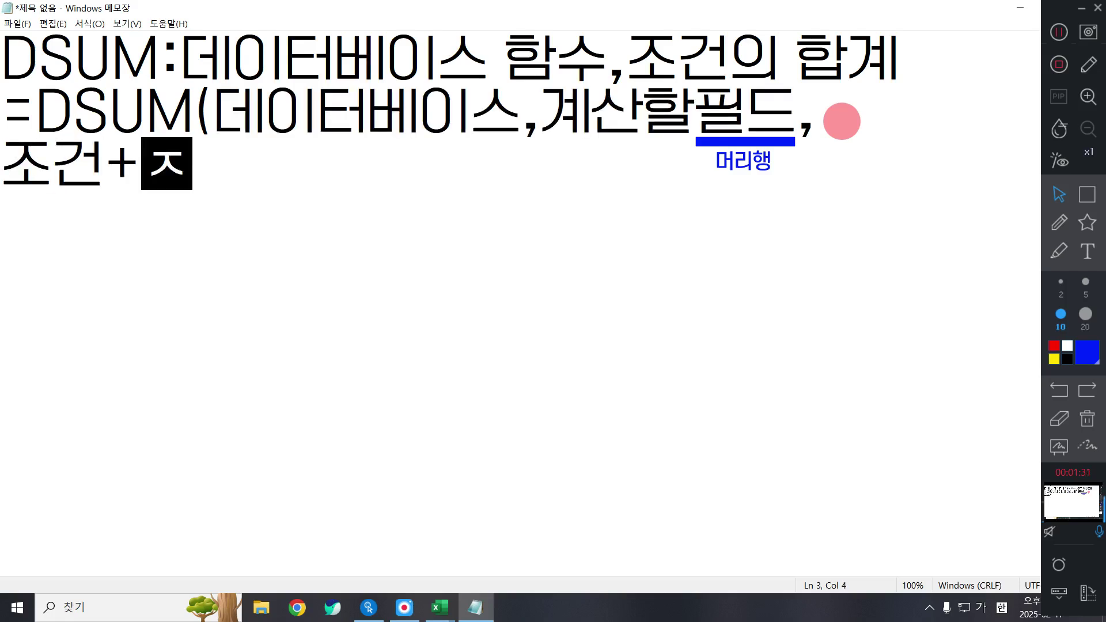
type("드)")
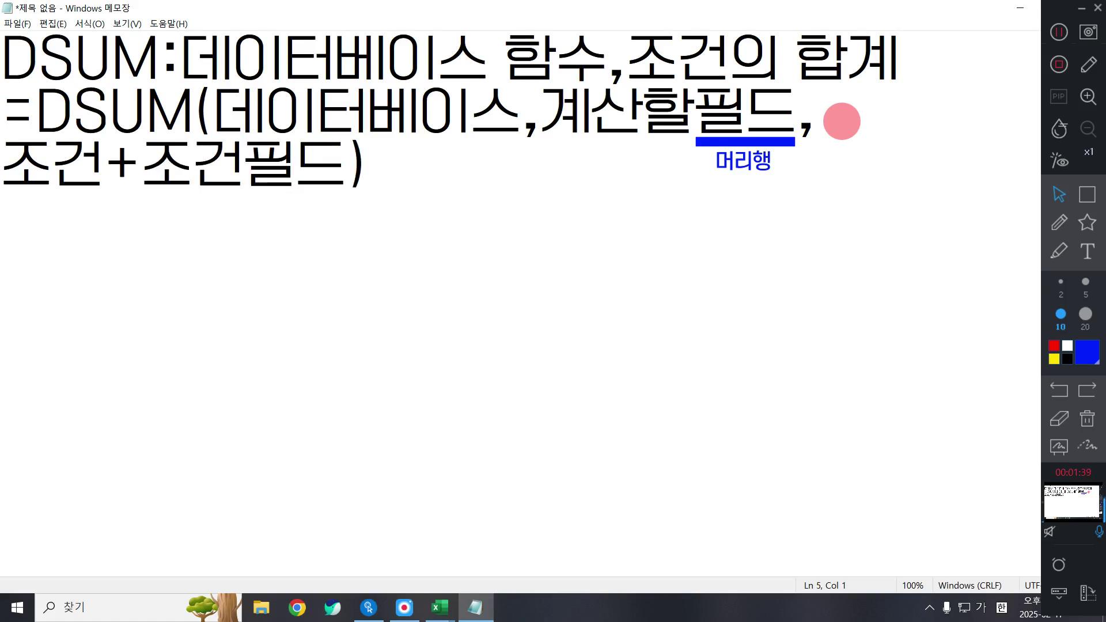
Below a blank line, list the example items 감자, 고구마, 당근 and 당근, each on its own line
type("가")
key("BackSpace")
key("BackSpace")
type("감자")
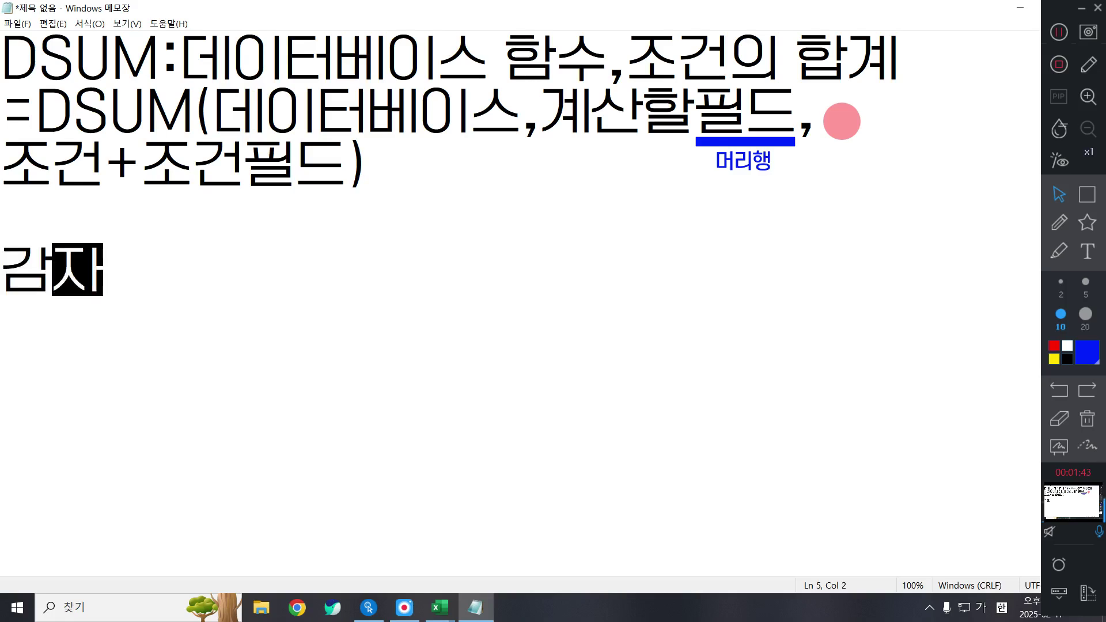
key("Return")
type("고구마")
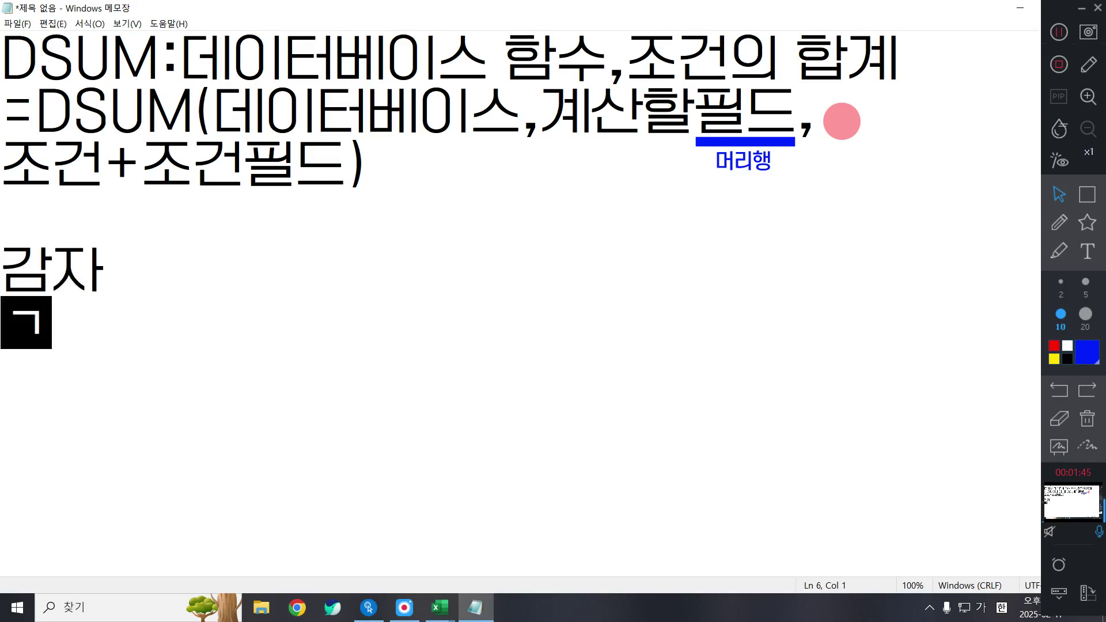
key("Return")
type("당근")
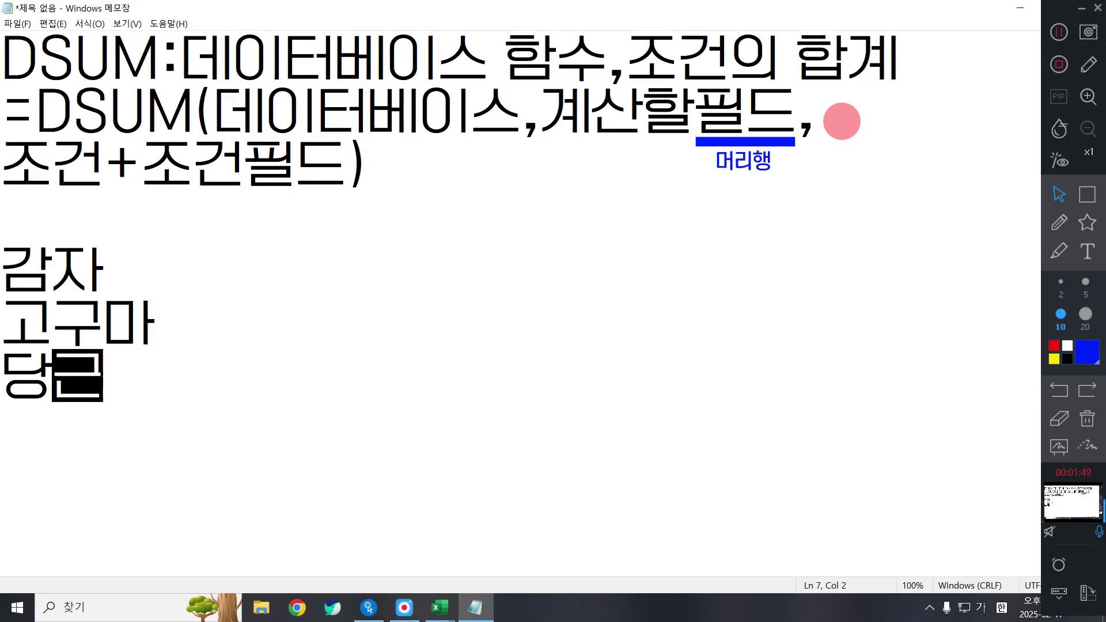
key("Return")
type("당근")
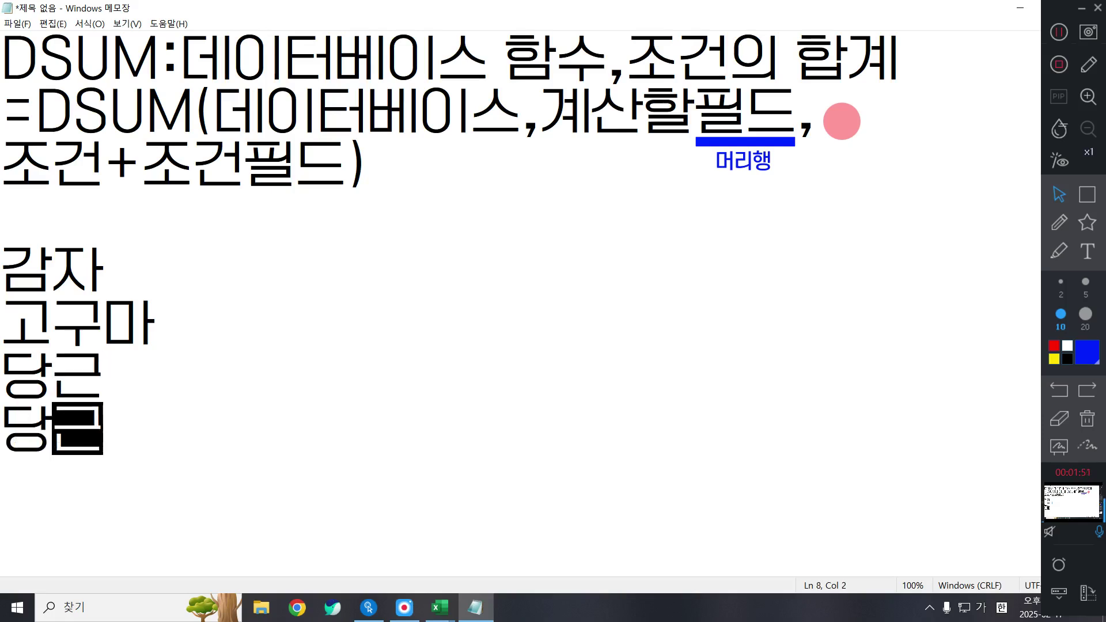
Add the prices 100원, 100원, 300원 and 200원 beside 감자, 고구마 and the two 당근 lines, aligned as a second column
key("Up")
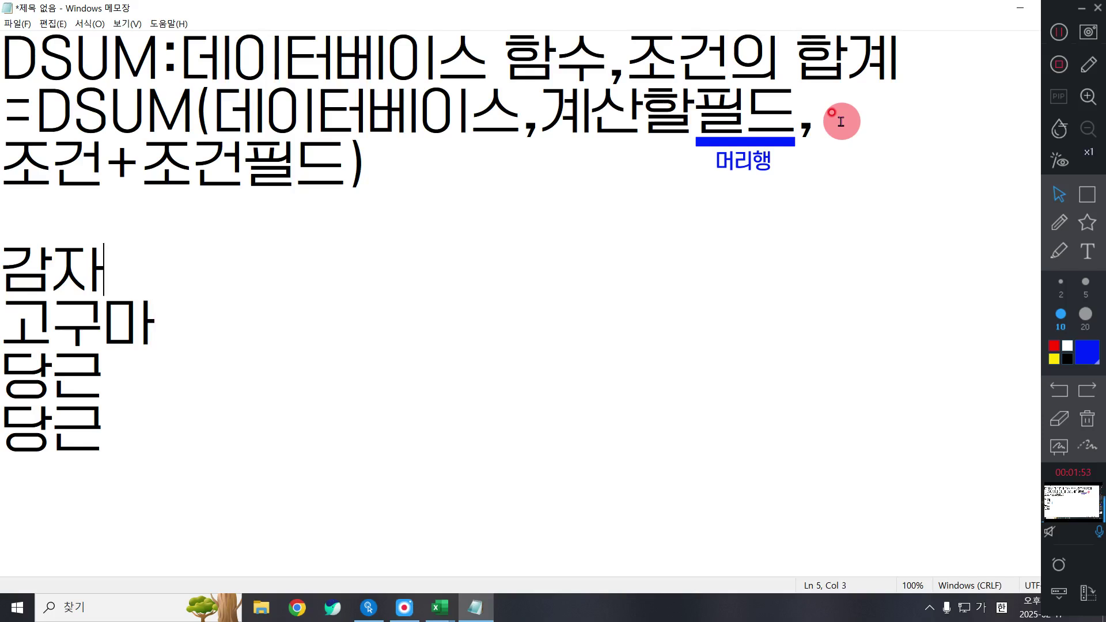
type("100원")
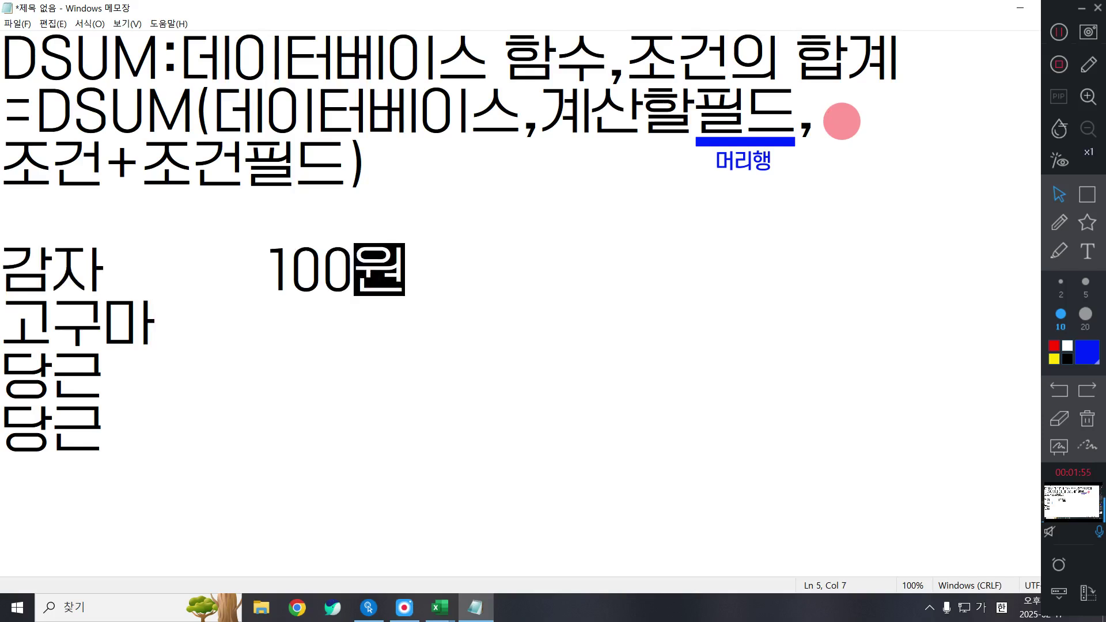
key("Down")
type("100원")
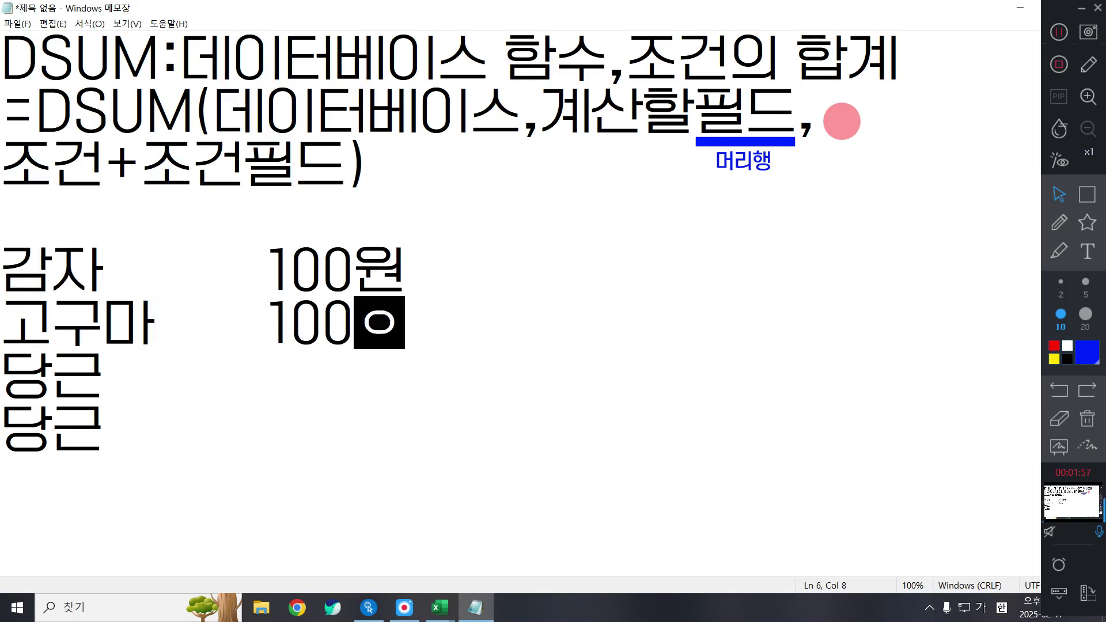
key("Down")
key("Tab")
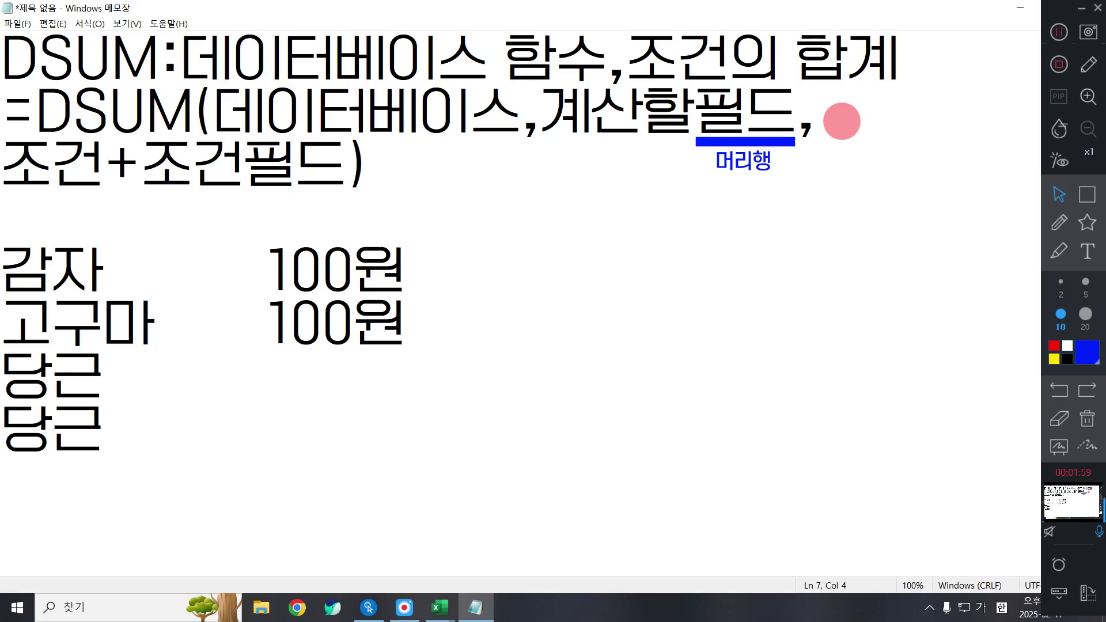
type("300원")
key("Down")
type("2")
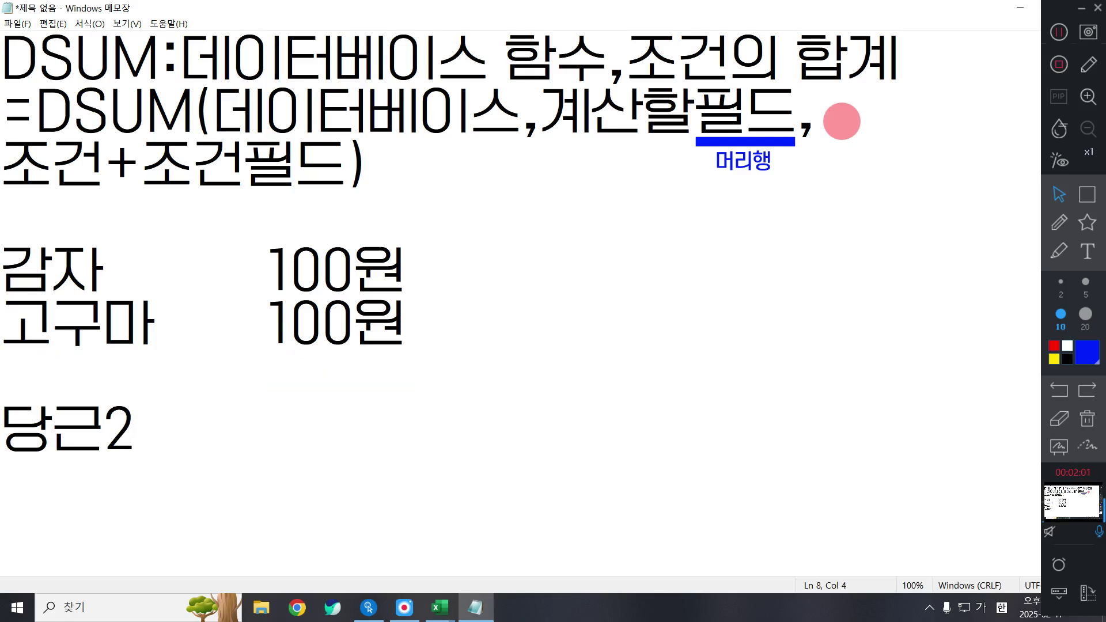
key("BackSpace")
key("Tab")
type("200원")
Insert a header row above the 감자 line with the headings 머리1 and 머리2 over the two columns
key("Up")
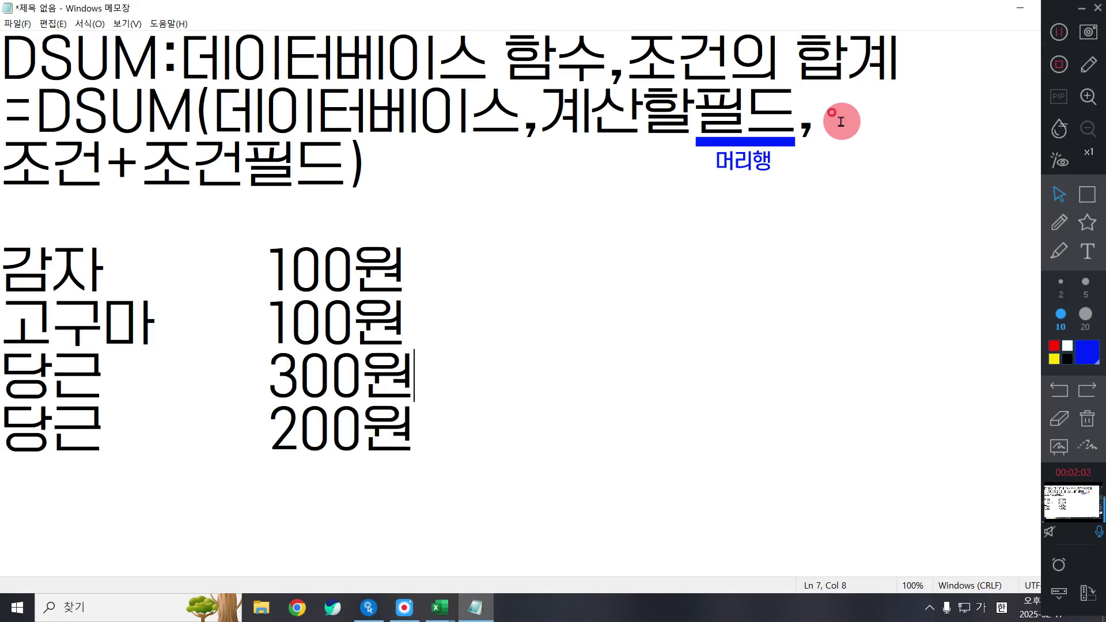
key("Return")
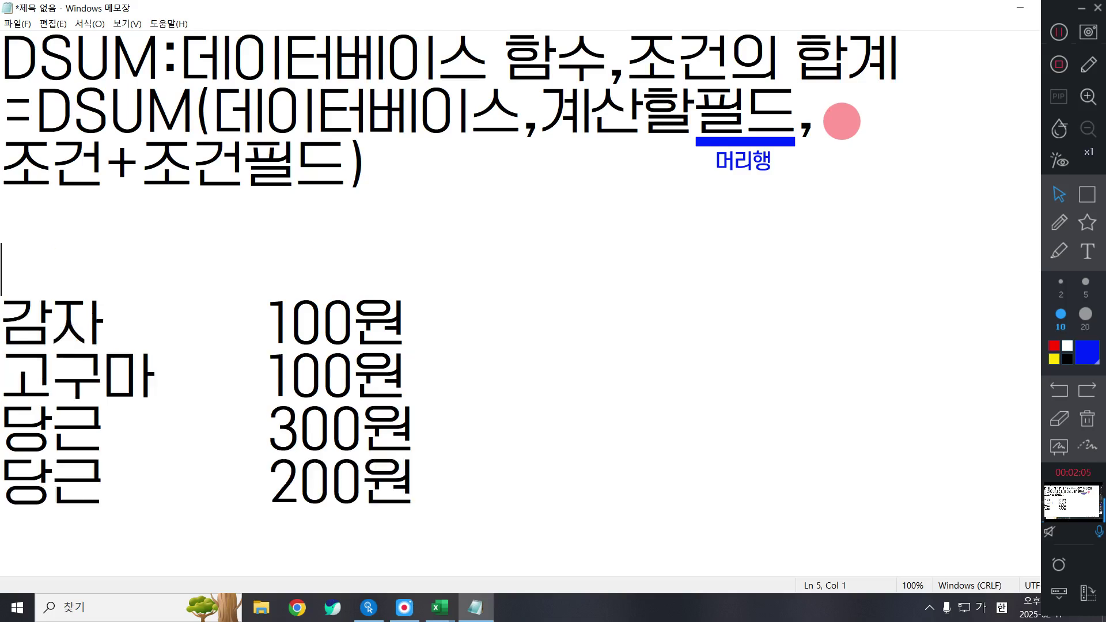
type("머리1\t")
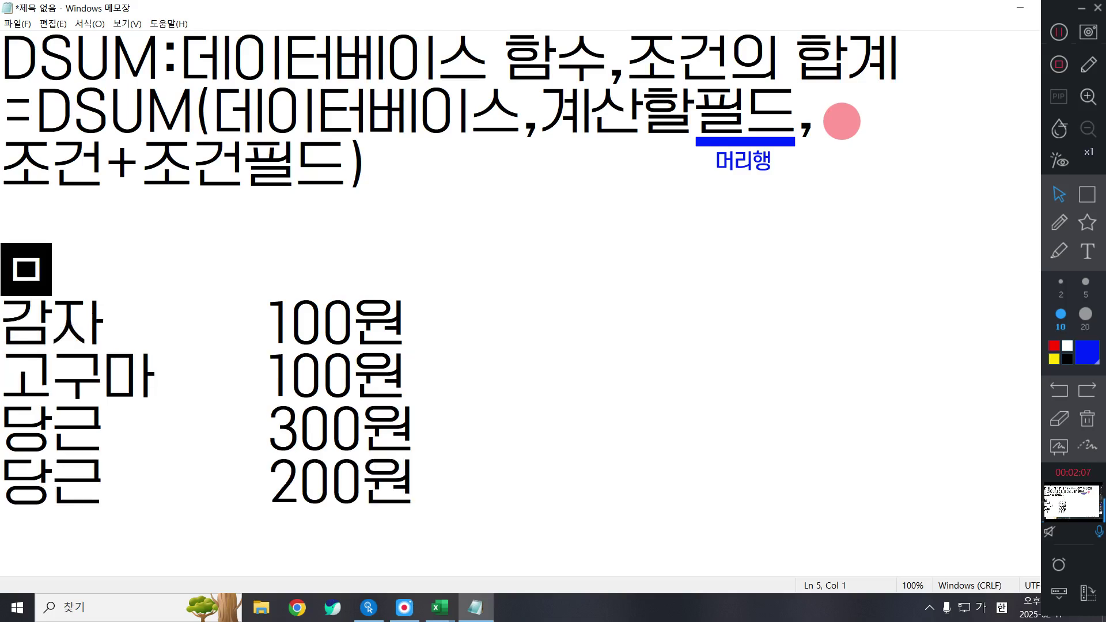
type("머리2")
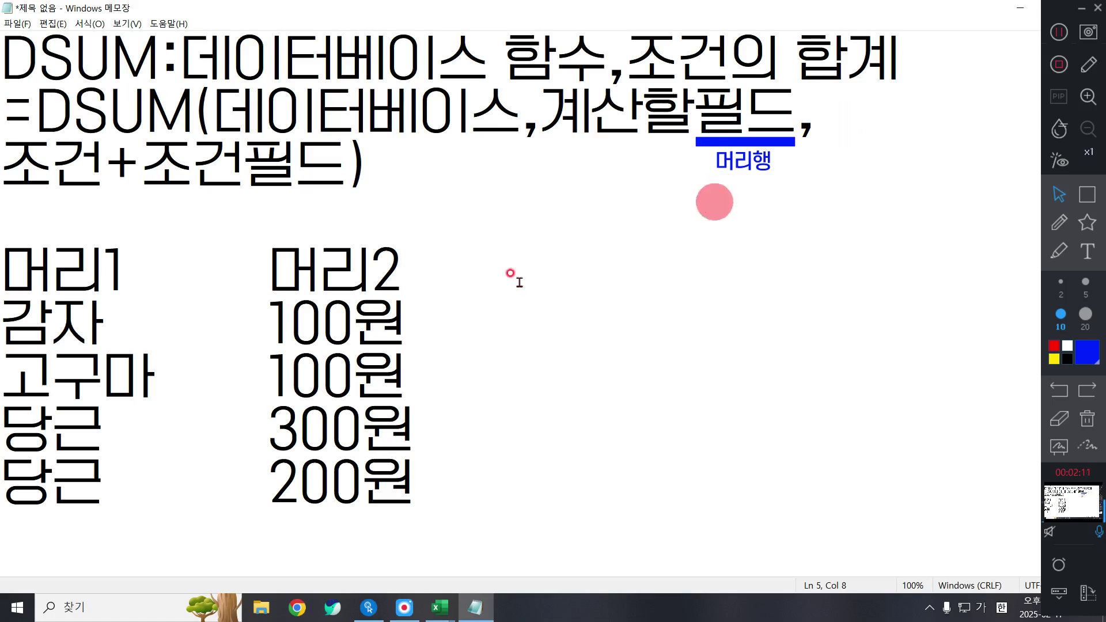
left_click(498, 358)
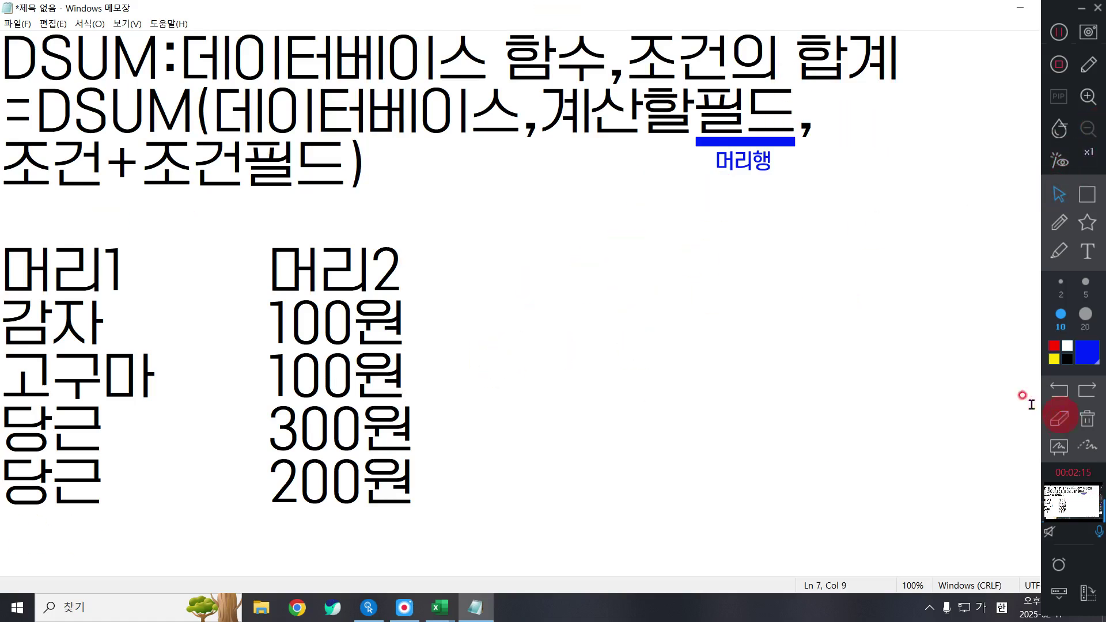
left_click_drag(528, 577, 2, 239)
left_click(585, 359)
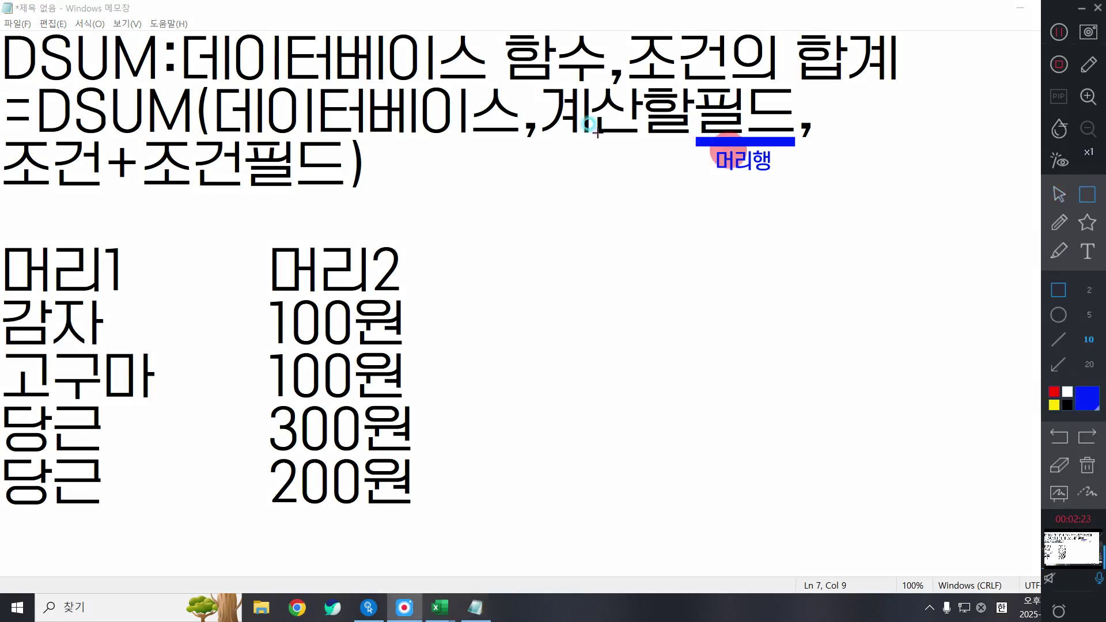
left_click(1068, 199)
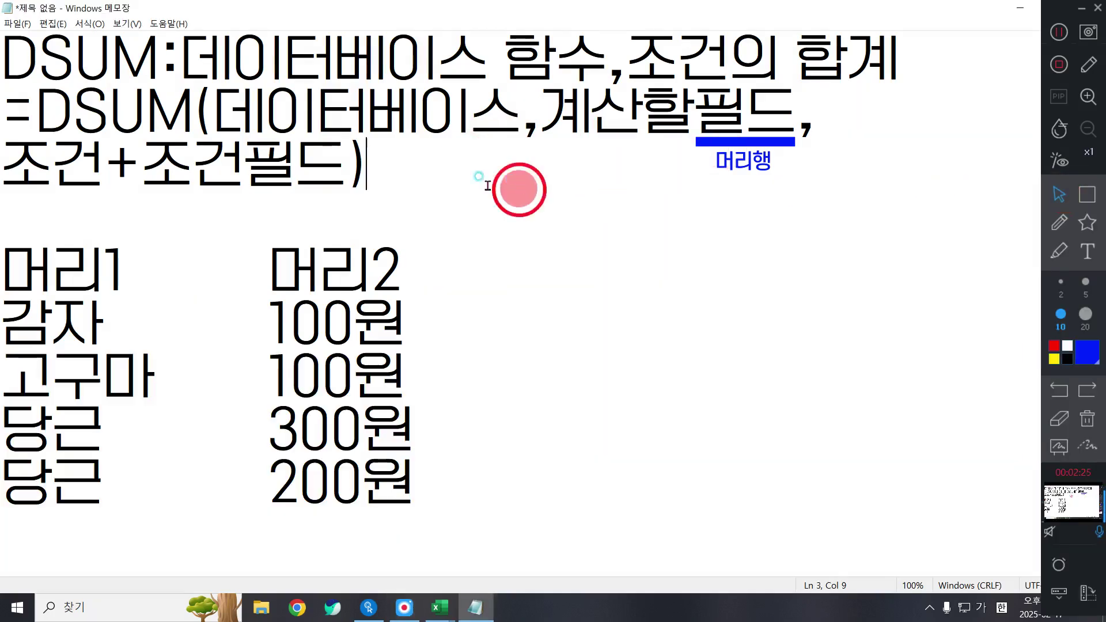
Start the example formula "=DSUM(" directly above the header row, leaving a blank line beneath the syntax
triple_click(396, 192)
left_click(304, 225)
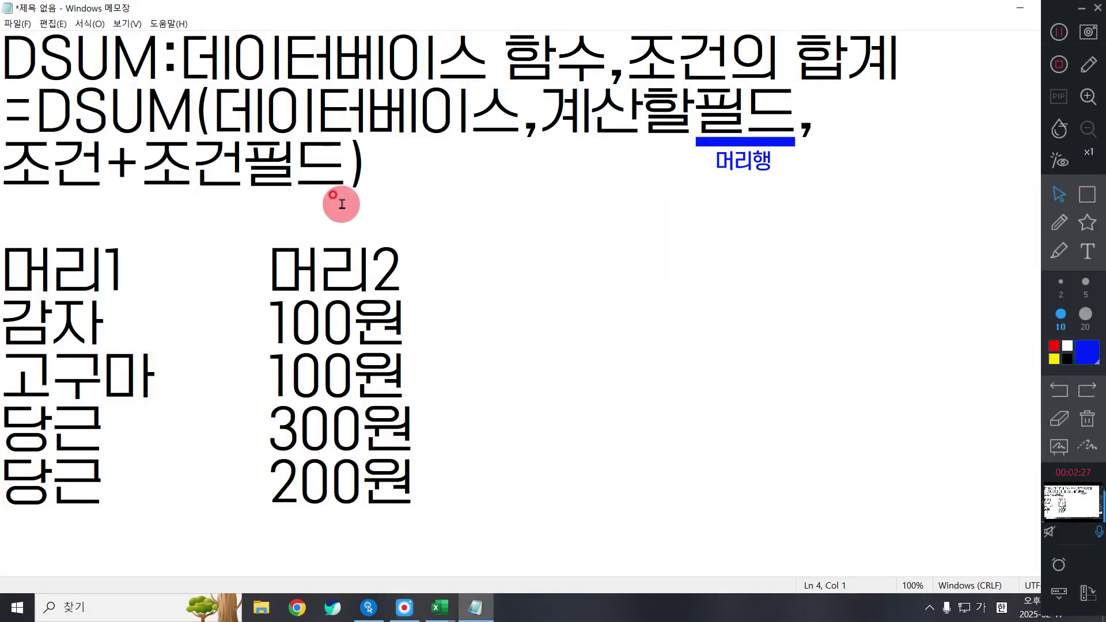
type("=s")
key("BackSpace")
key("Hangul")
type("DSUM")
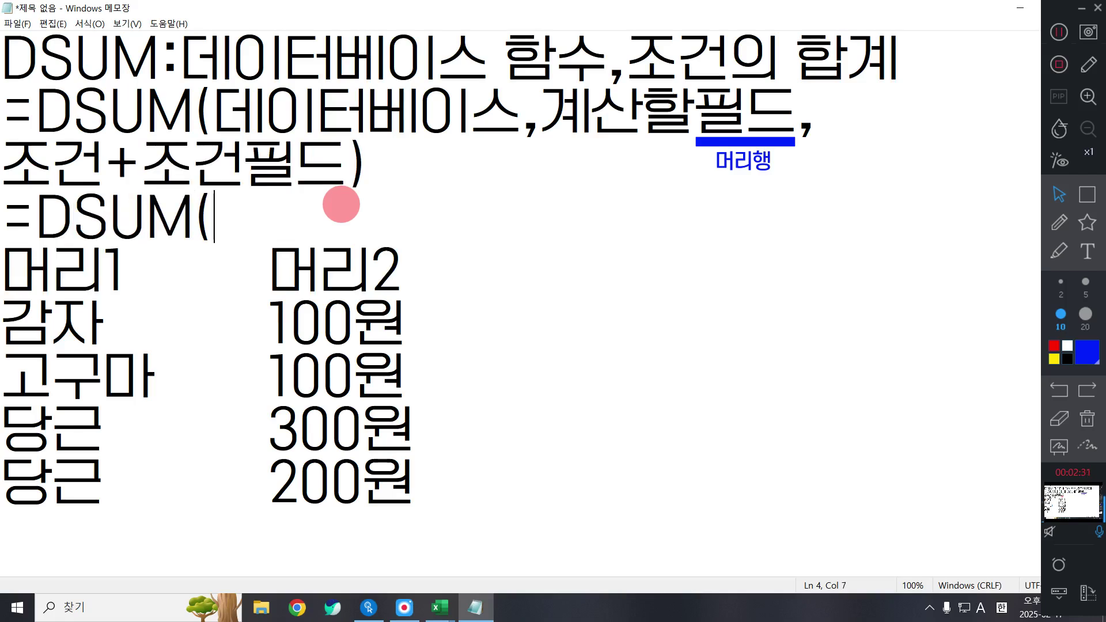
type("(")
left_click(7, 217)
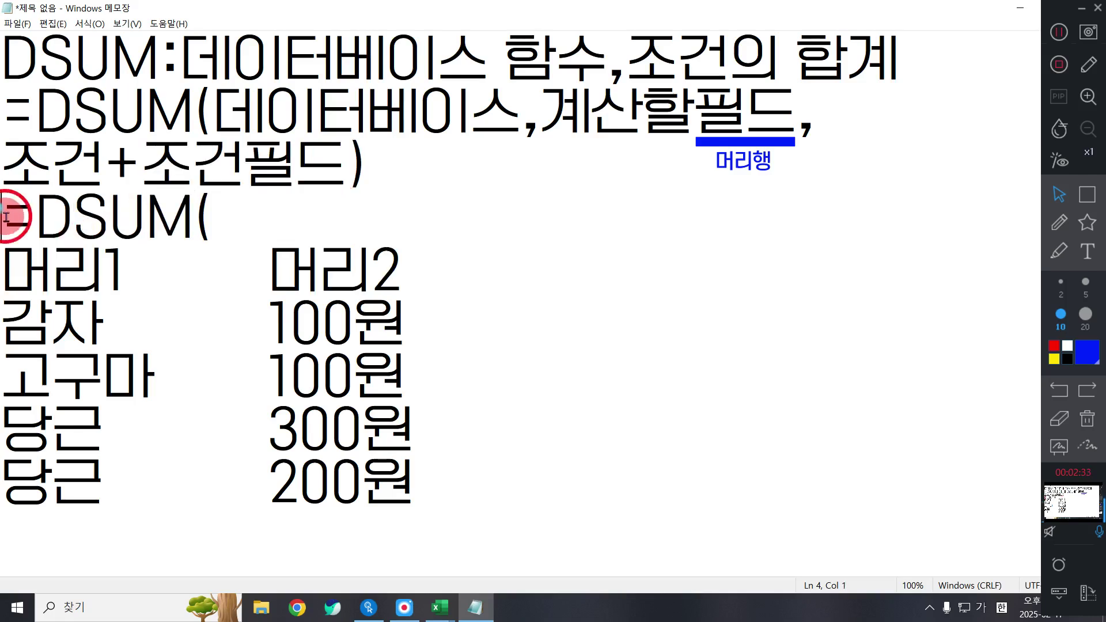
key("Return")
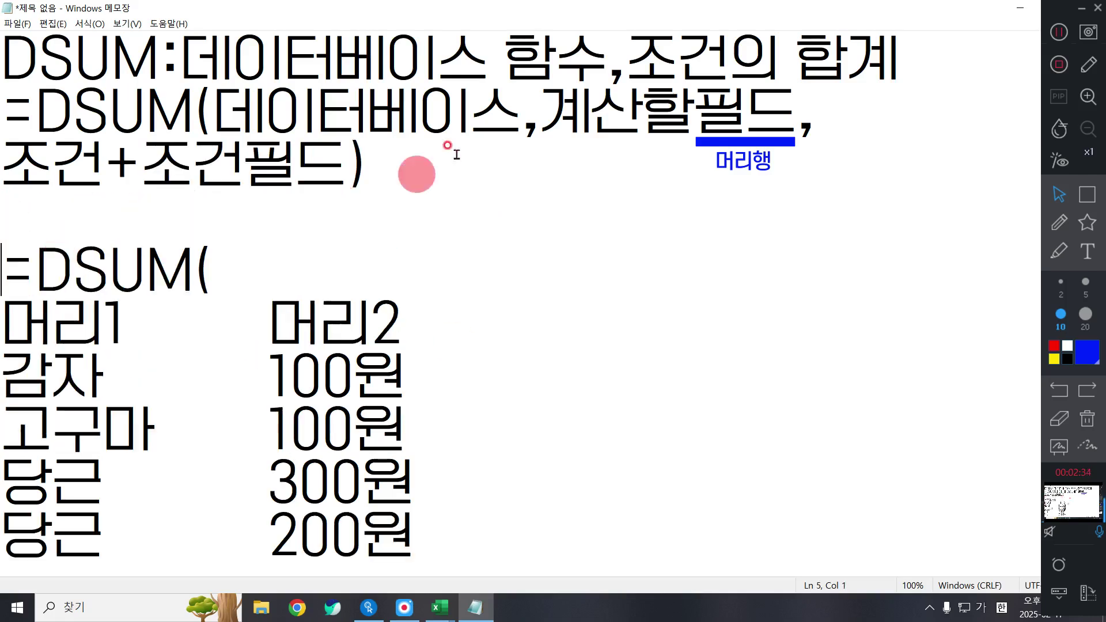
Draw a thick blue rectangle around the whole example table including its header row, and leave the annotation mode
left_click(1087, 196)
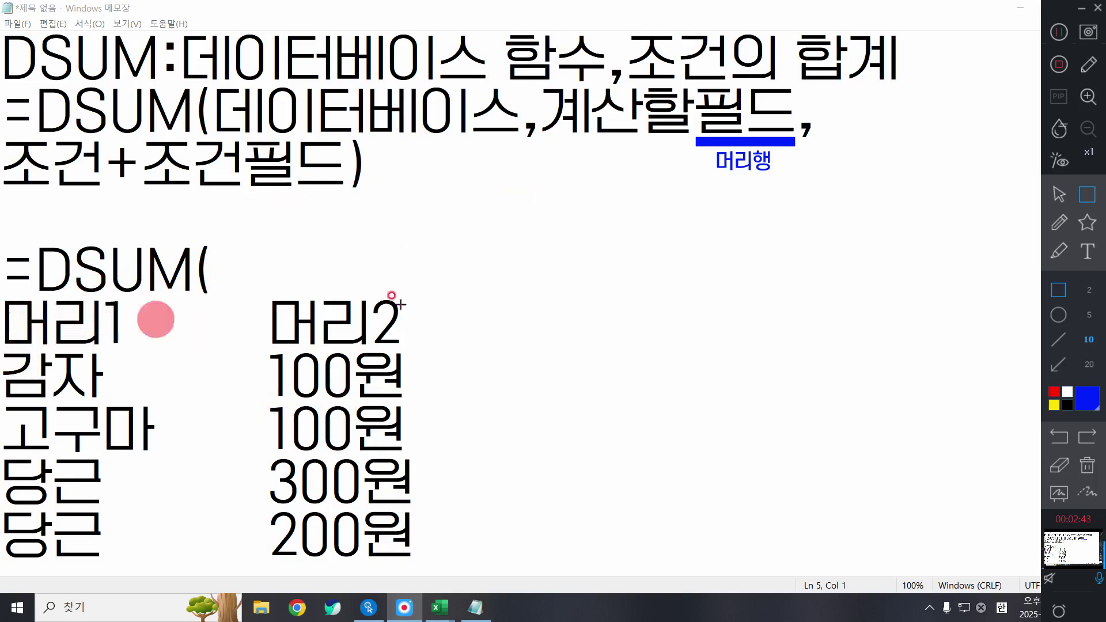
mouse_move(3, 353)
left_mouse_down()
mouse_move(400, 531)
mouse_move(409, 560)
left_mouse_up()
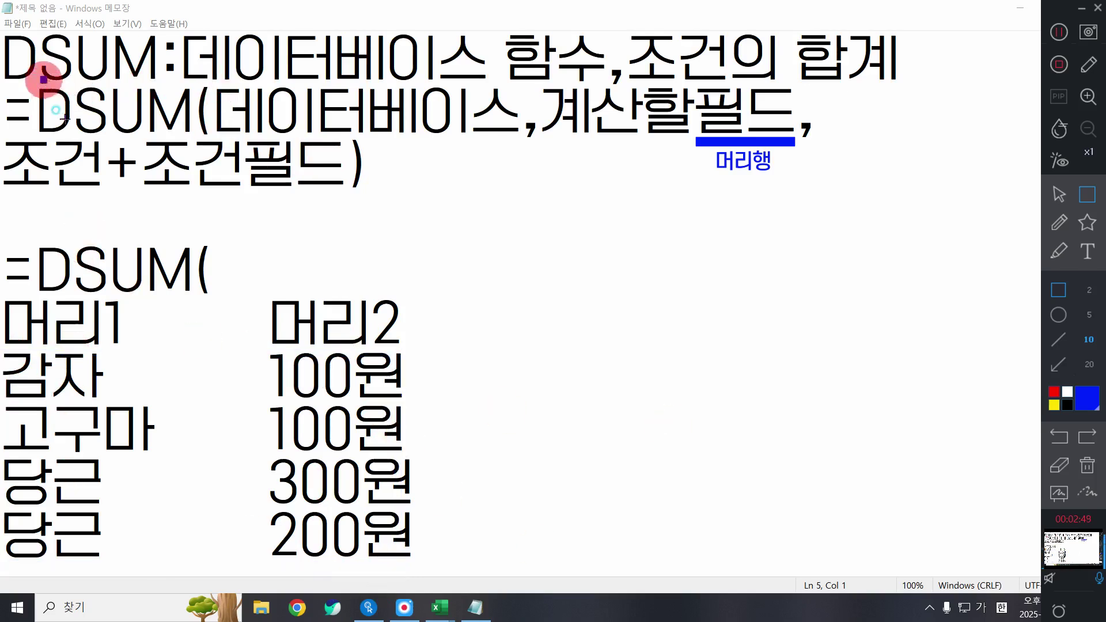
mouse_move(3, 291)
left_mouse_down()
mouse_move(415, 538)
mouse_move(417, 569)
left_mouse_up()
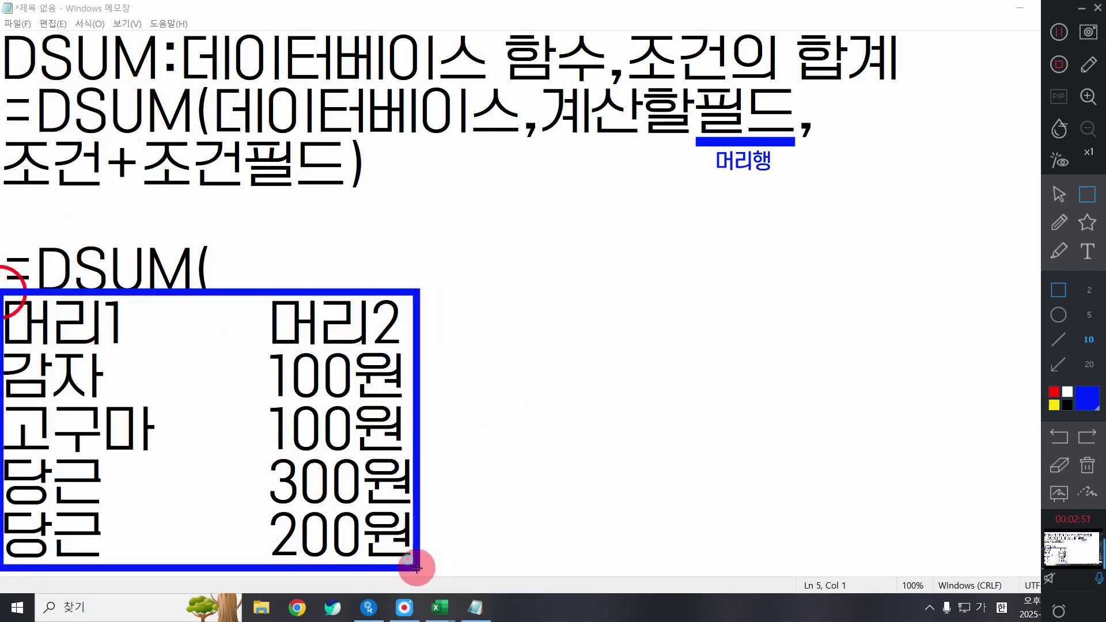
left_click(1058, 194)
Enter "표전체," as the first argument of the example DSUM formula
left_click(373, 251)
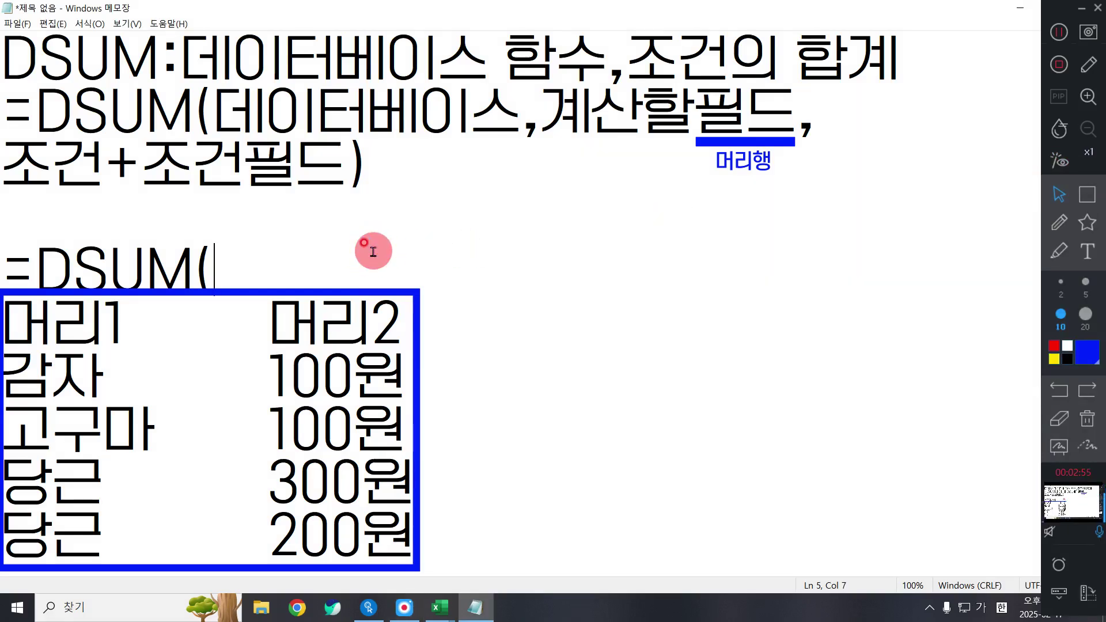
type("표전체")
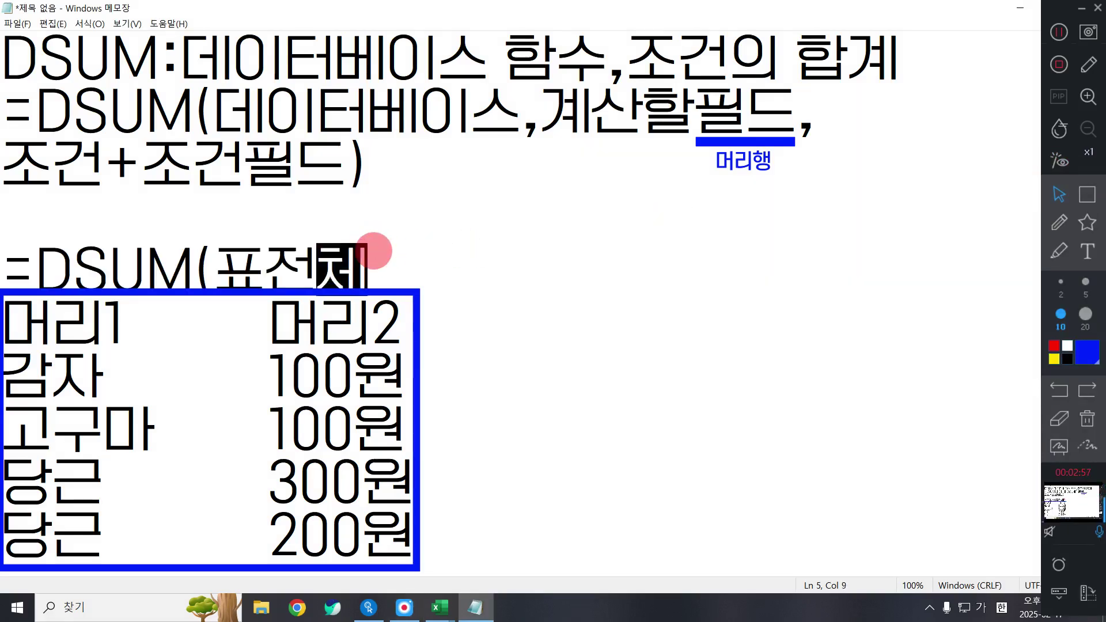
type(",")
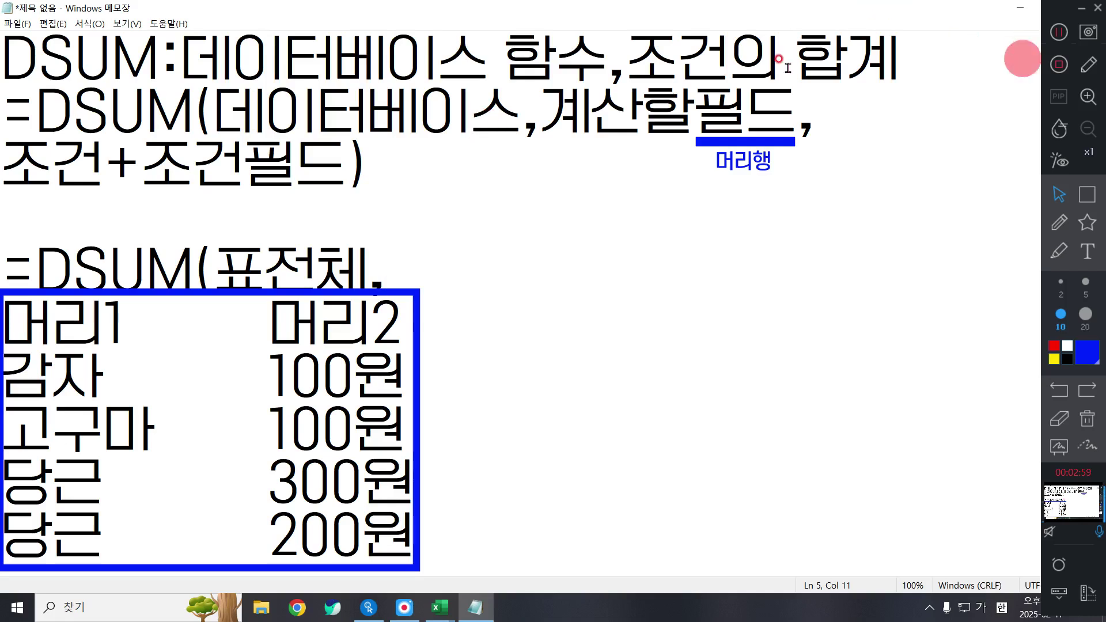
Outline the price values and the 머리2 heading in turn with temporary blue rectangles
left_click_drag(548, 102, 785, 113)
left_click(840, 196)
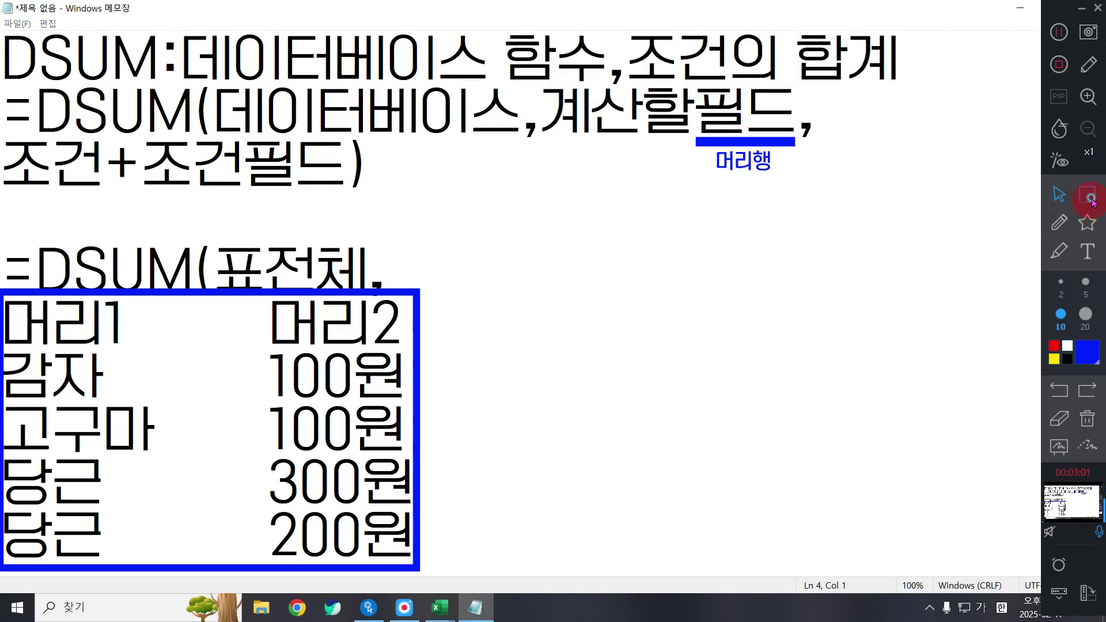
left_click(1087, 195)
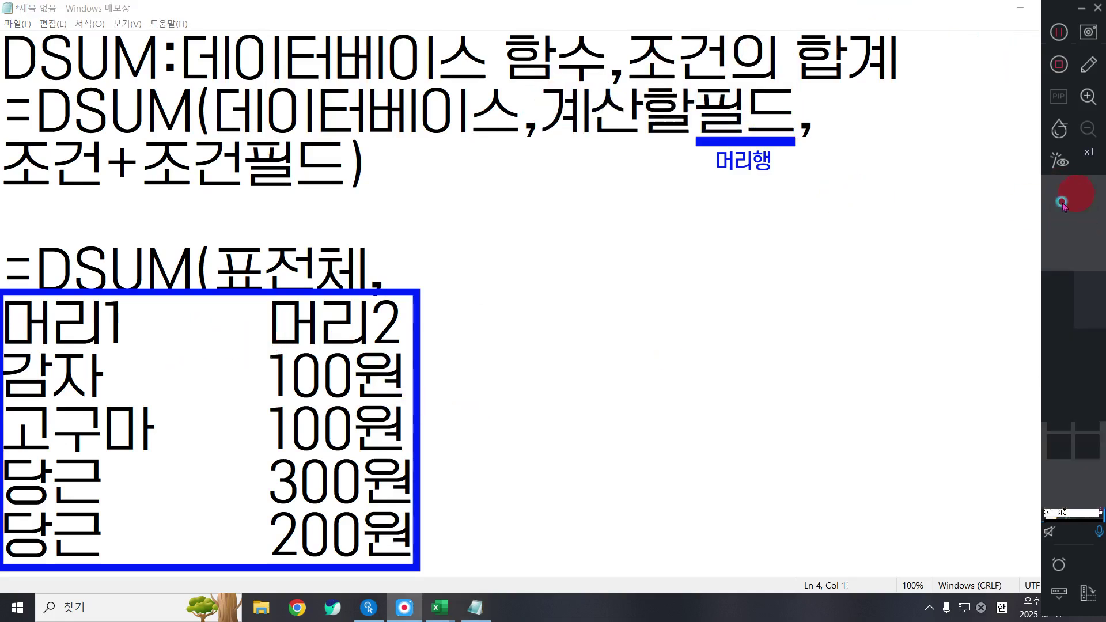
left_click_drag(252, 335, 374, 529)
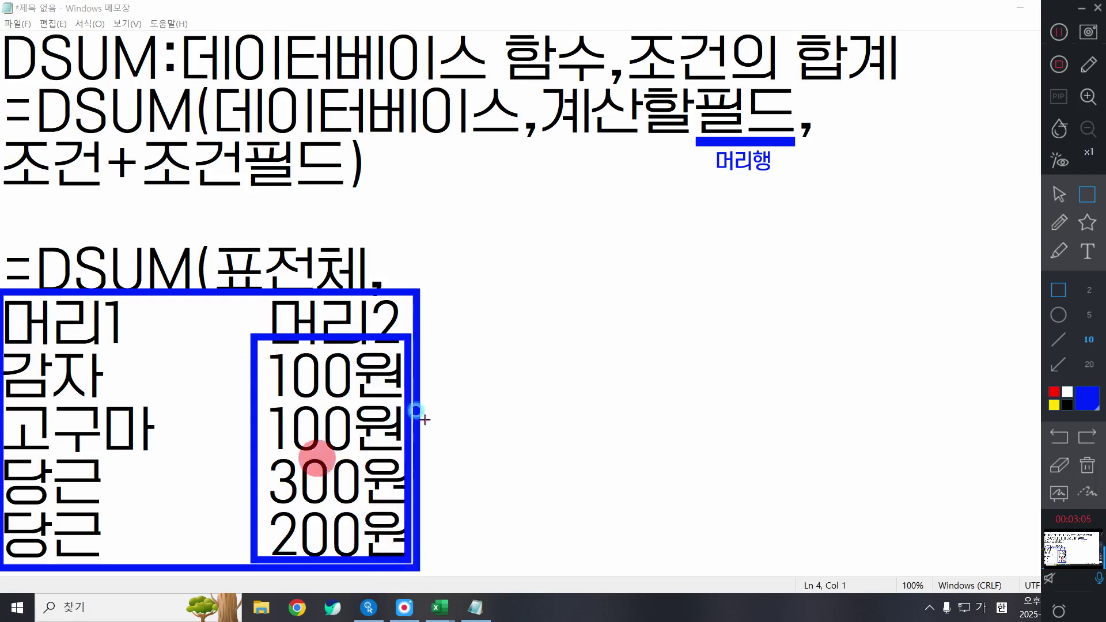
left_click(500, 441)
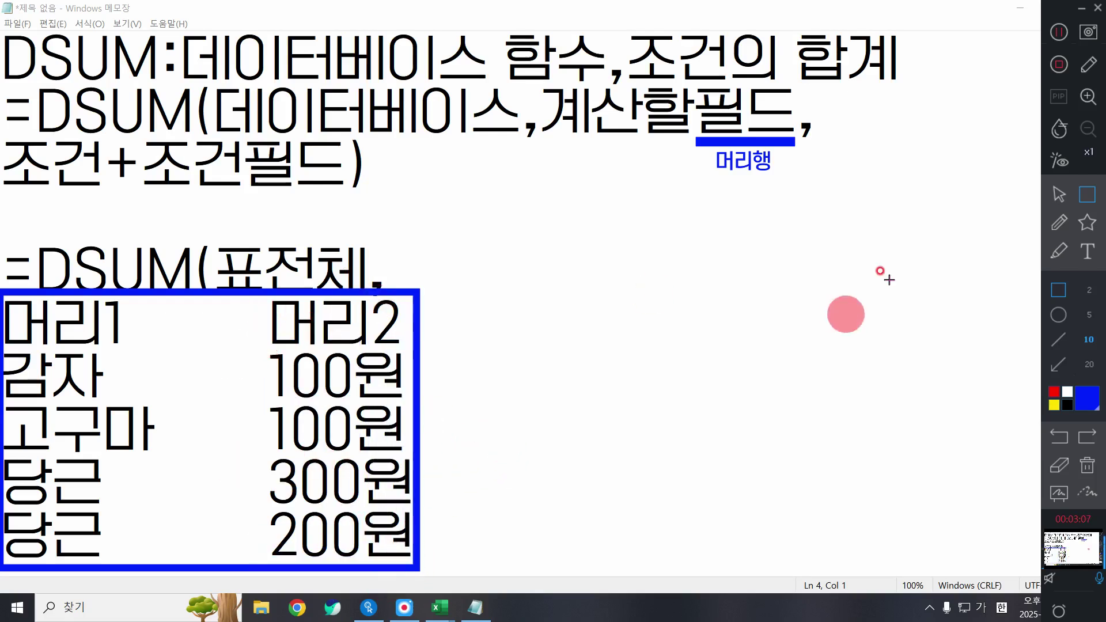
left_click_drag(254, 295, 420, 353)
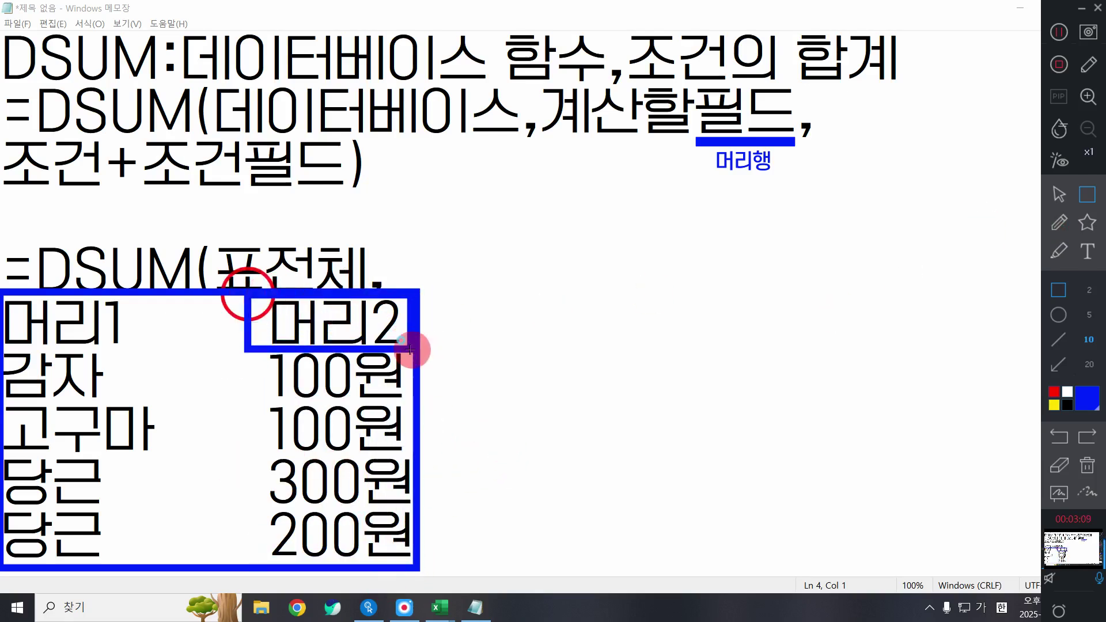
left_click(1056, 196)
Add "머리2," as the second argument of the example DSUM formula
left_click(419, 274)
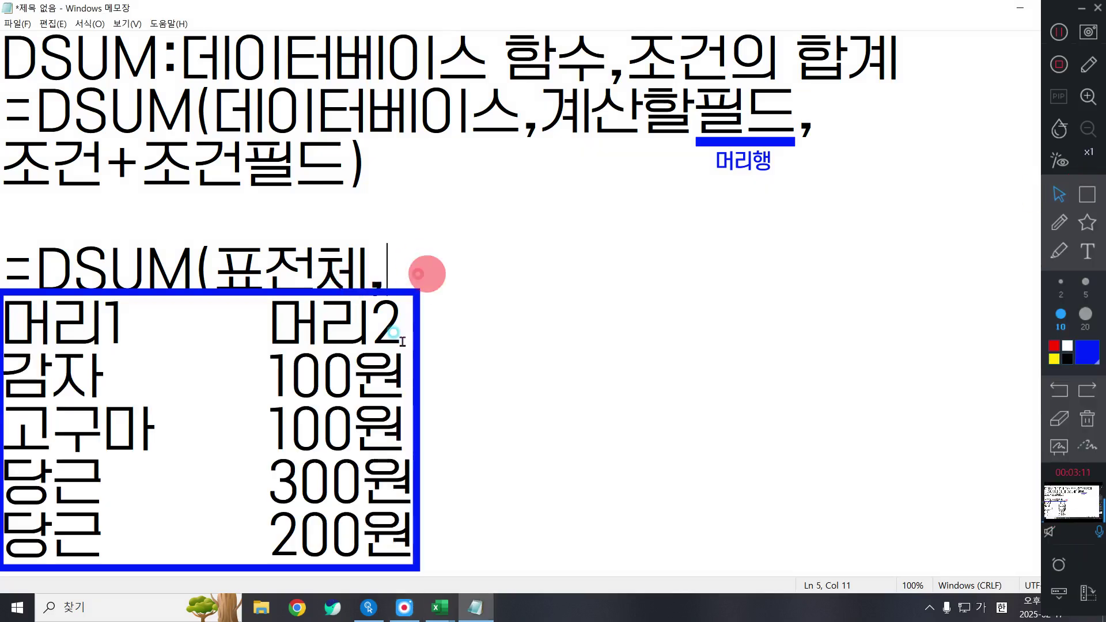
type("머리2")
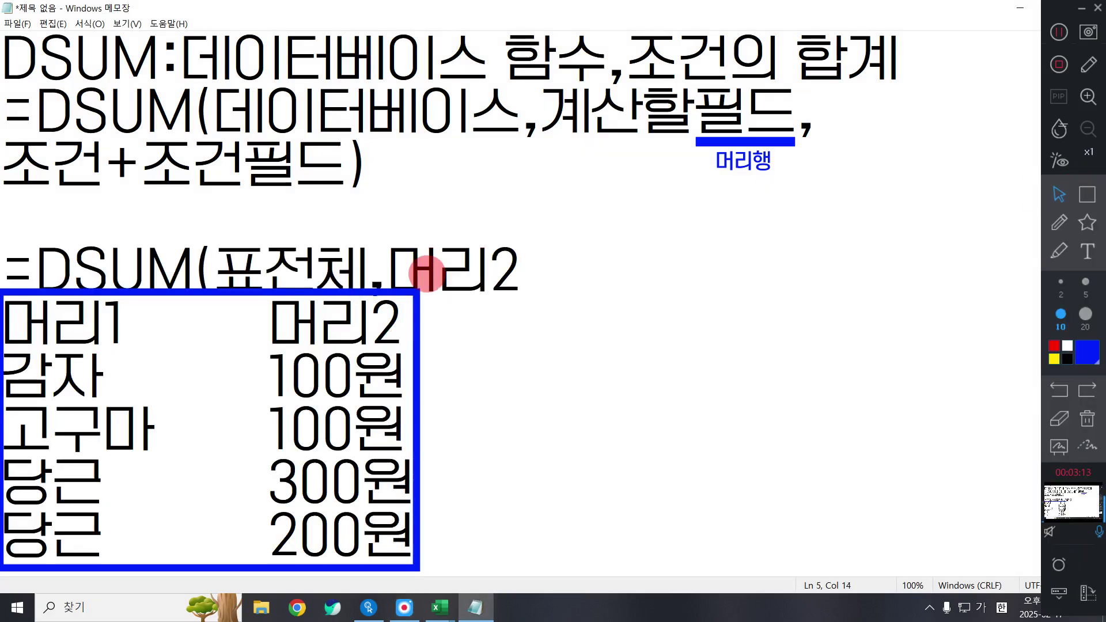
type(",")
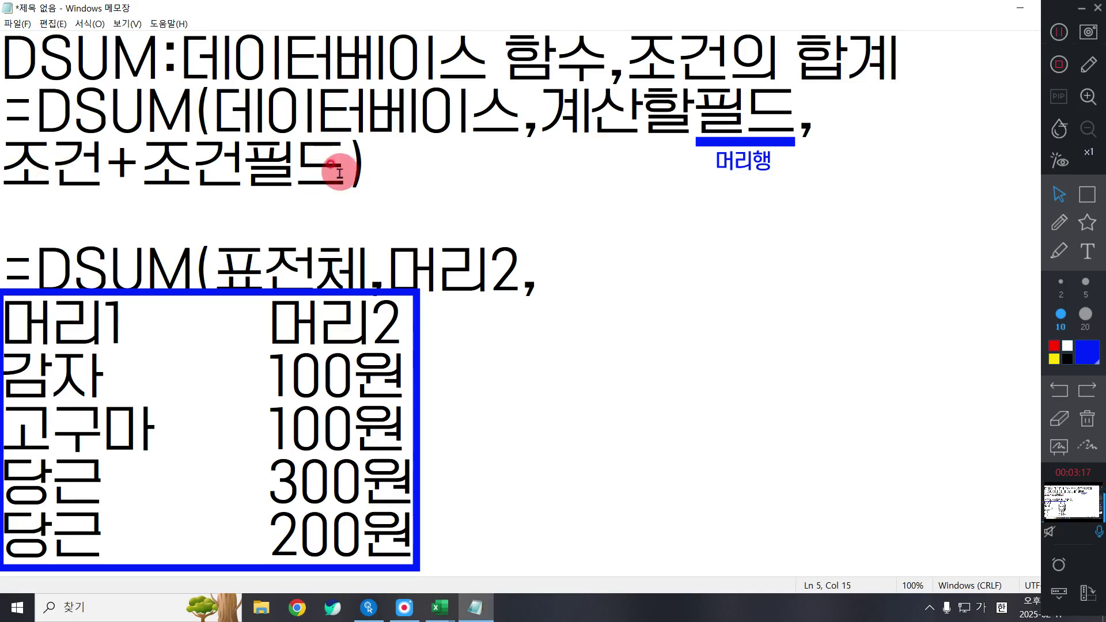
Draw an empty thick blue rectangle beside the example table, below the end of the example formula
left_click(1087, 199)
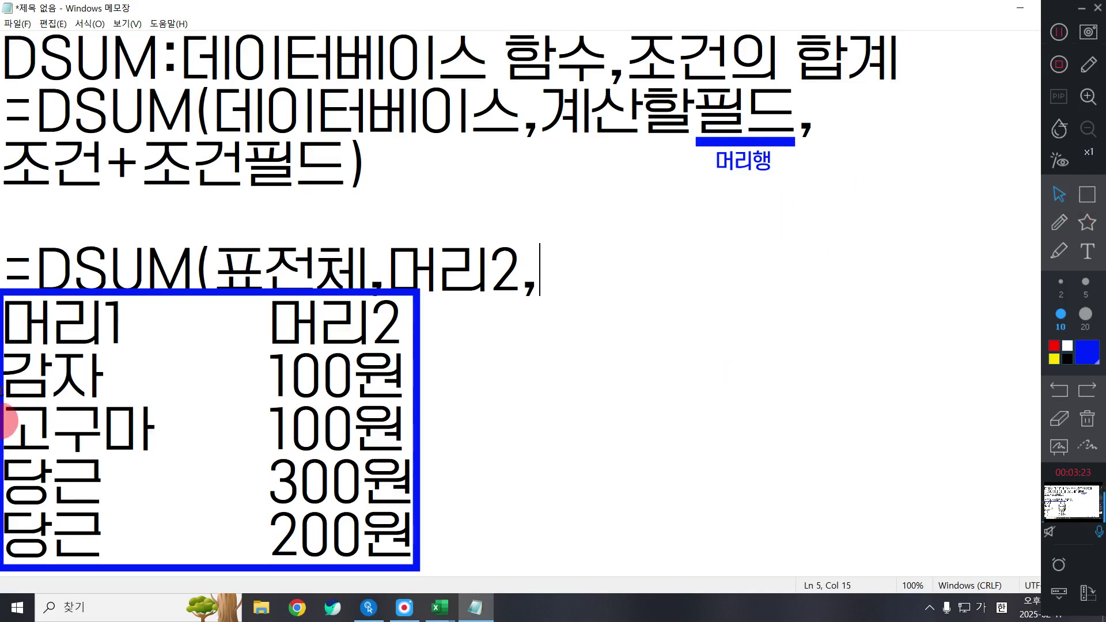
left_click(1089, 145)
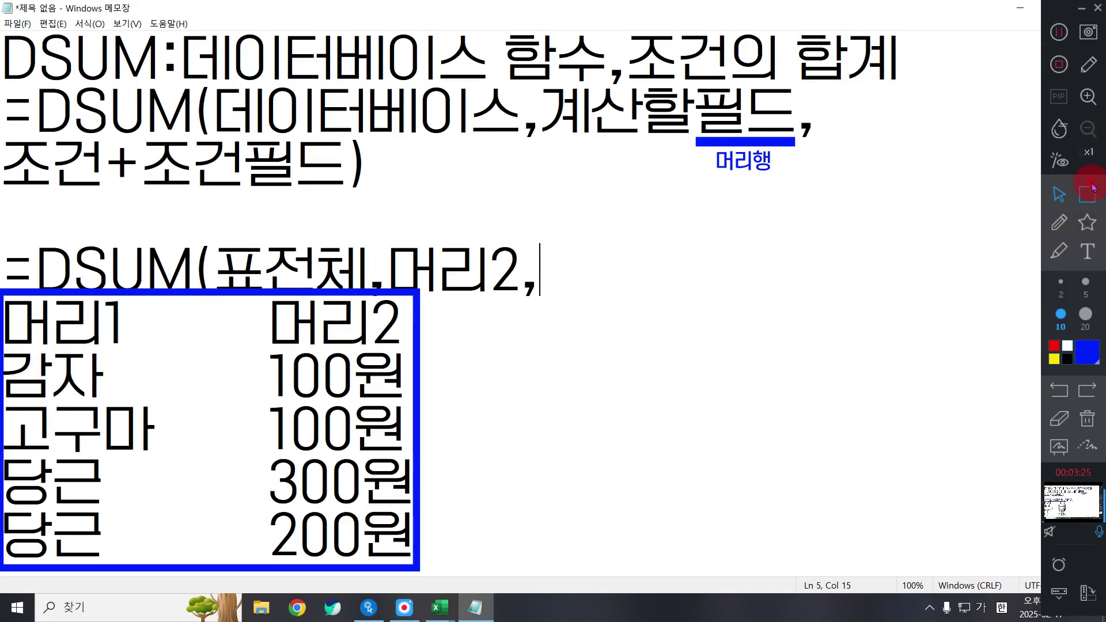
left_click(1094, 188)
left_click_drag(483, 303, 644, 428)
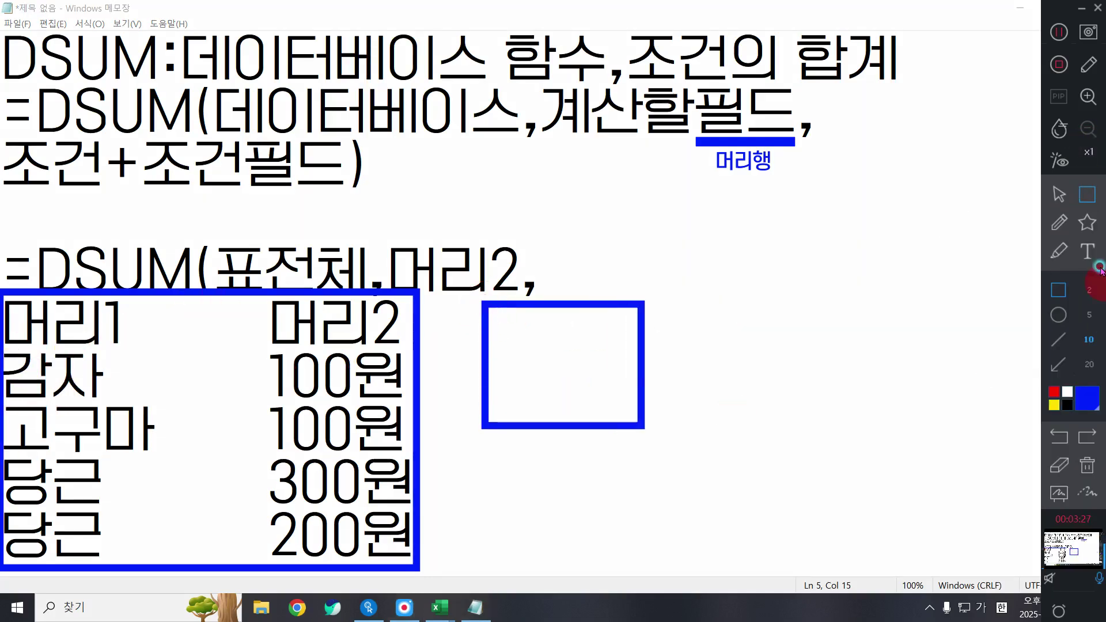
Add the blue text "머리1" with "고구마" on the line below it inside the empty rectangle beside the example table
left_click(1088, 251)
left_click(535, 334)
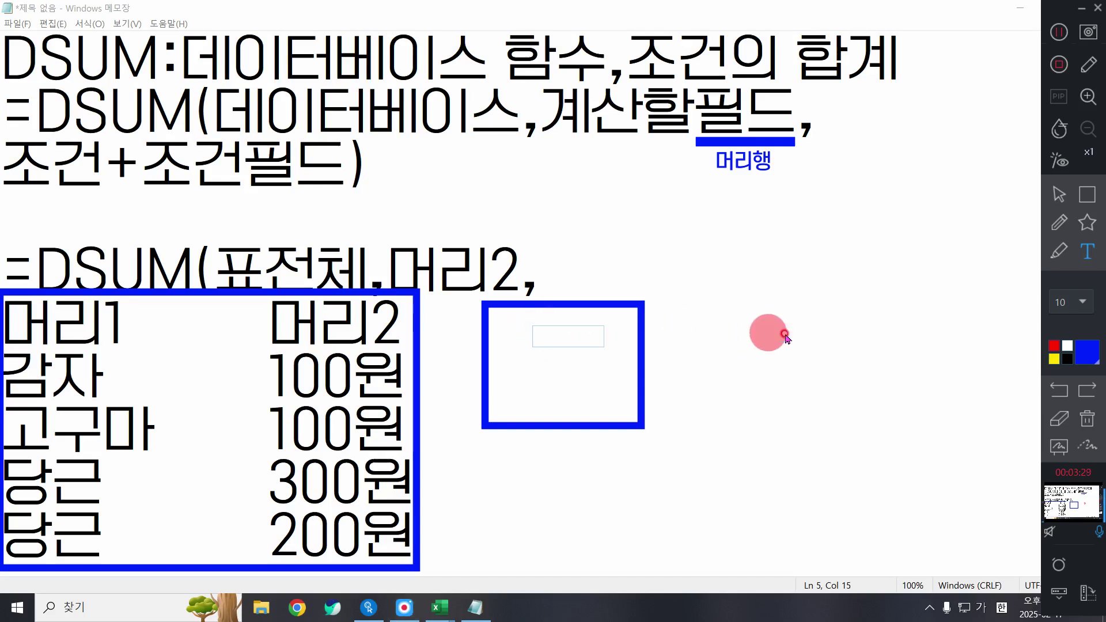
key("Return")
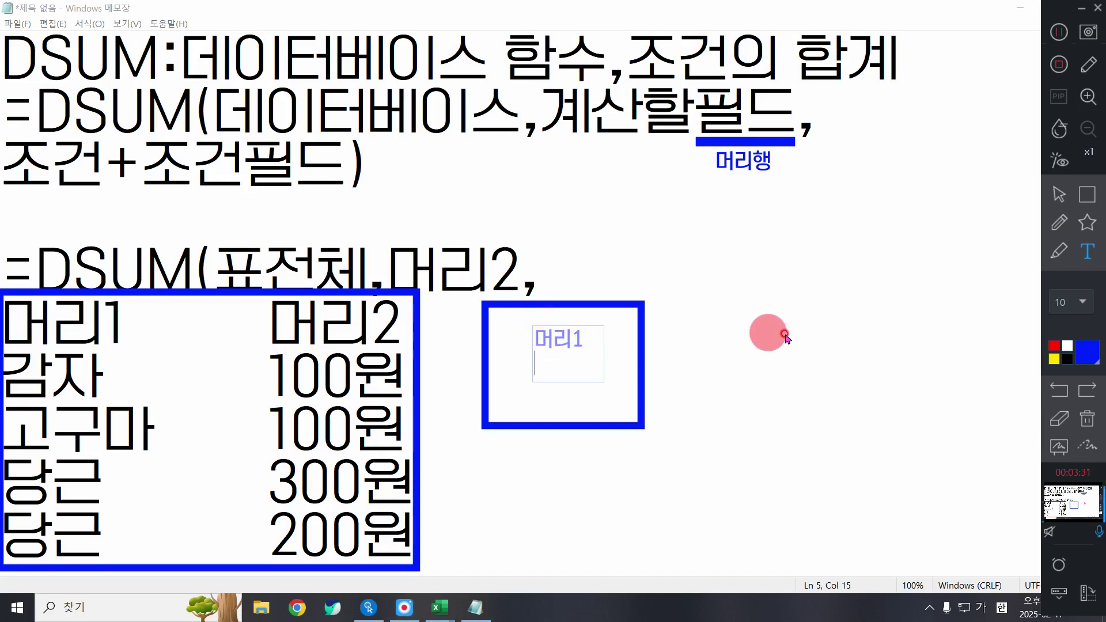
type("거ㄱ")
key("BackSpace")
key("BackSpace")
type("고ㅓ")
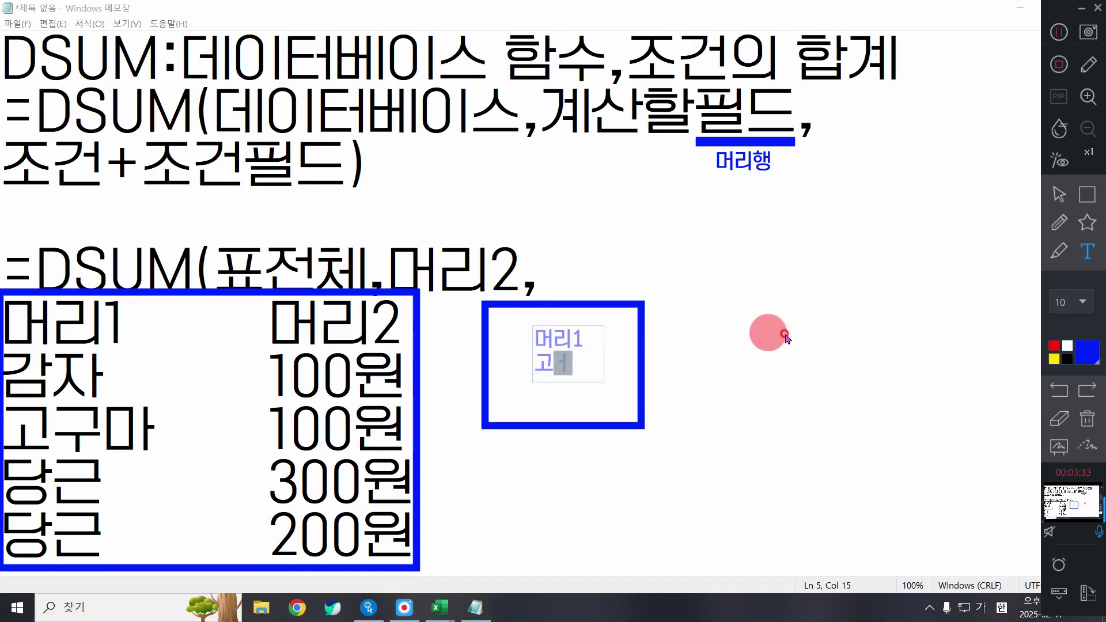
key("BackSpace")
key("BackSpace")
type("고구마")
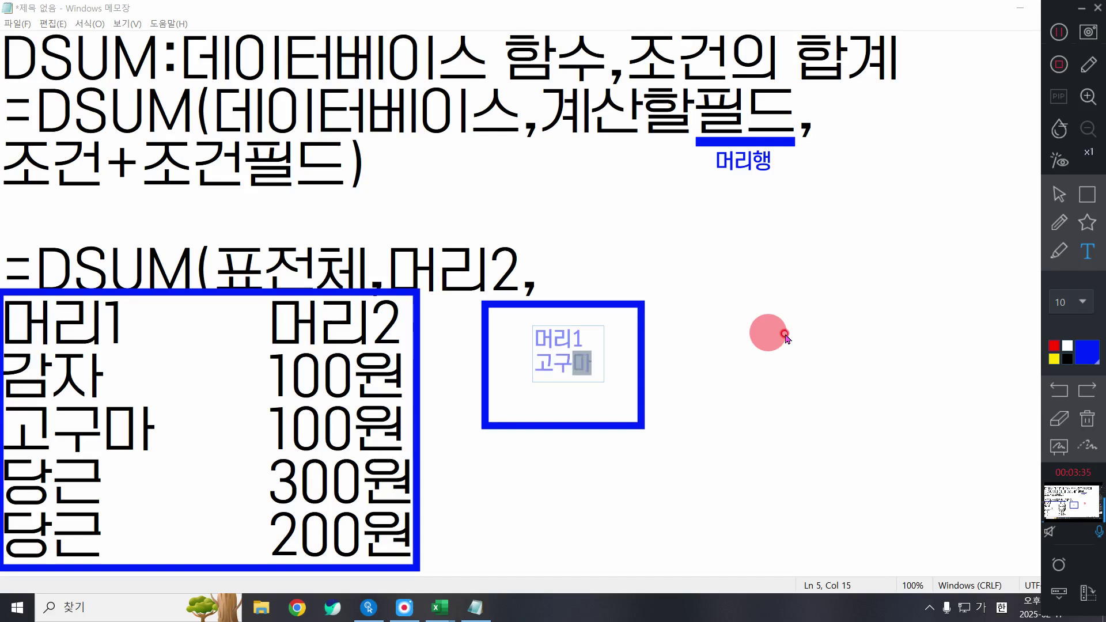
left_click(784, 337)
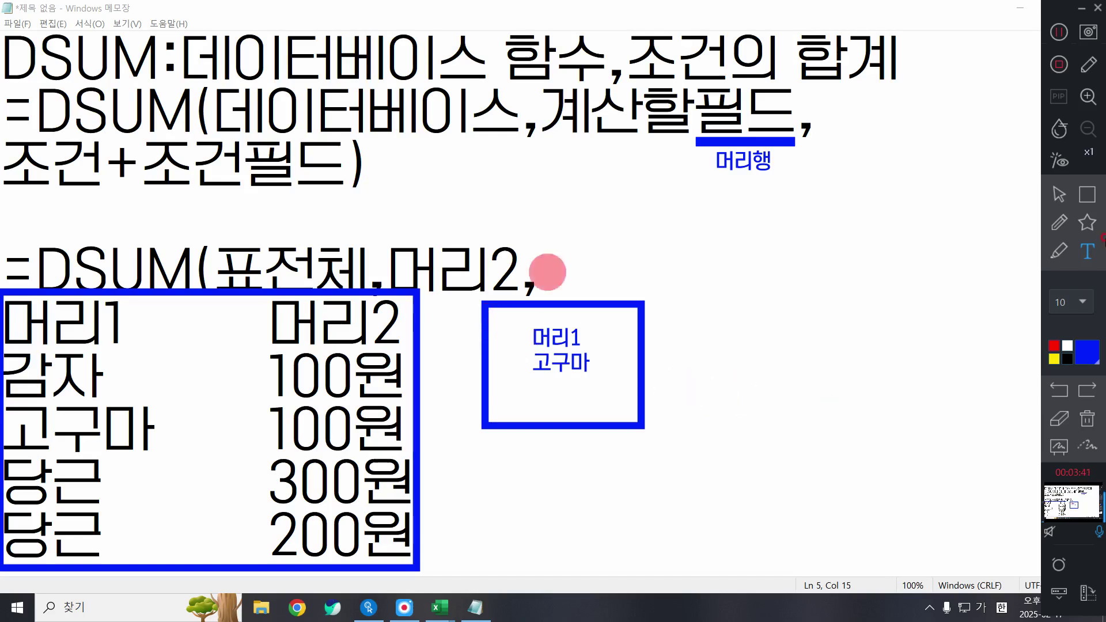
Mark the 고구마 item, the condition box and the 머리1 heading with freehand blue strokes, and clear all annotations from the screen
left_click(1059, 223)
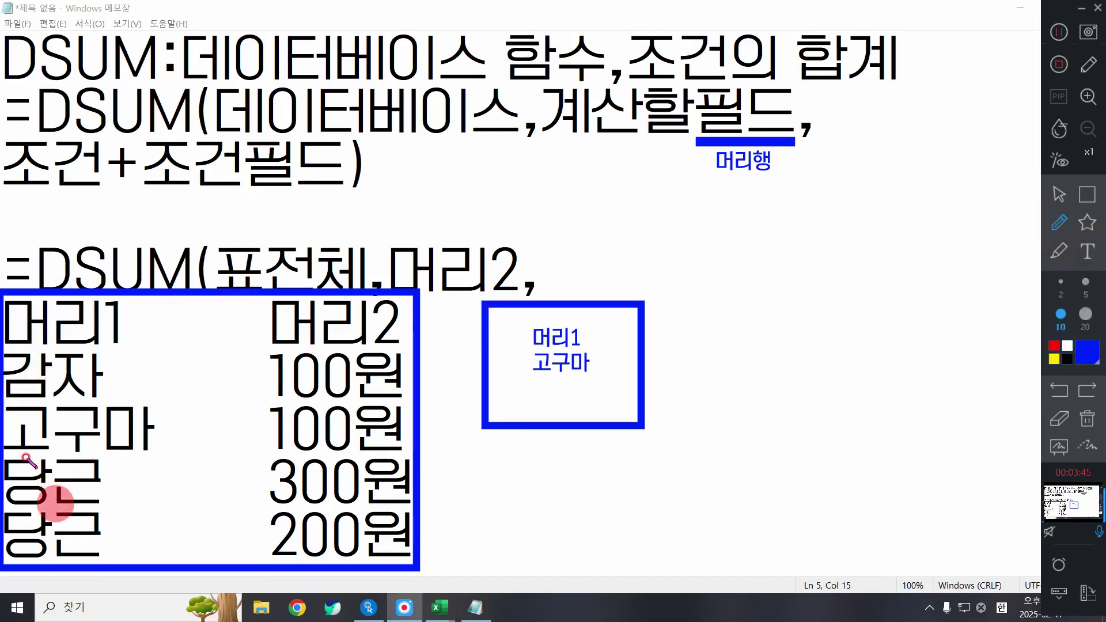
left_click_drag(9, 444, 68, 440)
left_click_drag(513, 348, 601, 369)
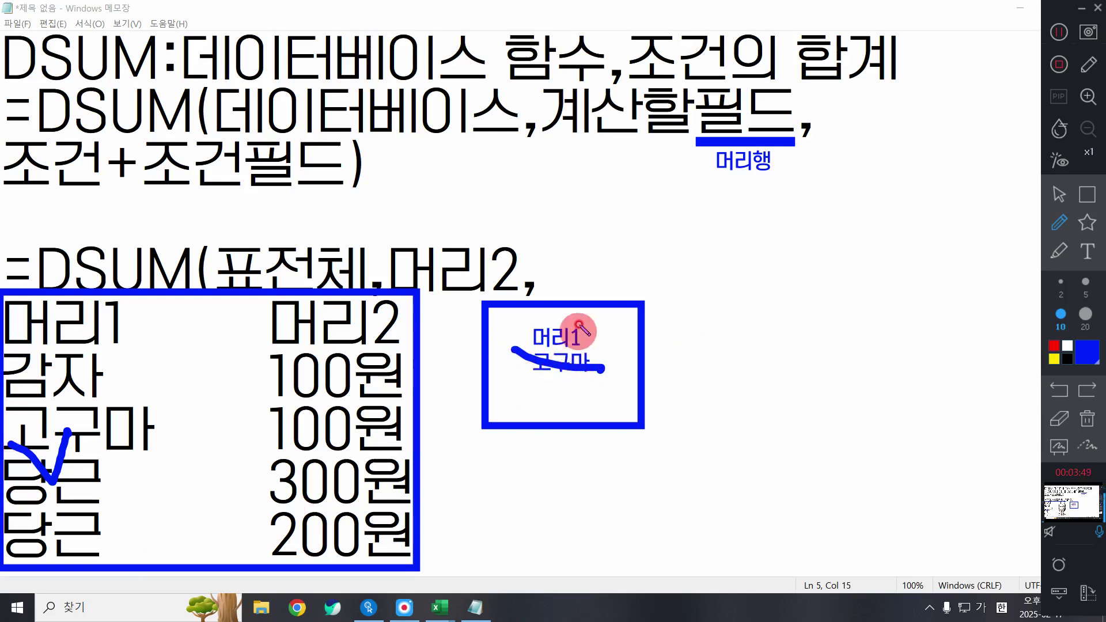
mouse_move(684, 385)
left_mouse_down()
mouse_move(536, 440)
mouse_move(660, 325)
mouse_move(521, 405)
left_mouse_up()
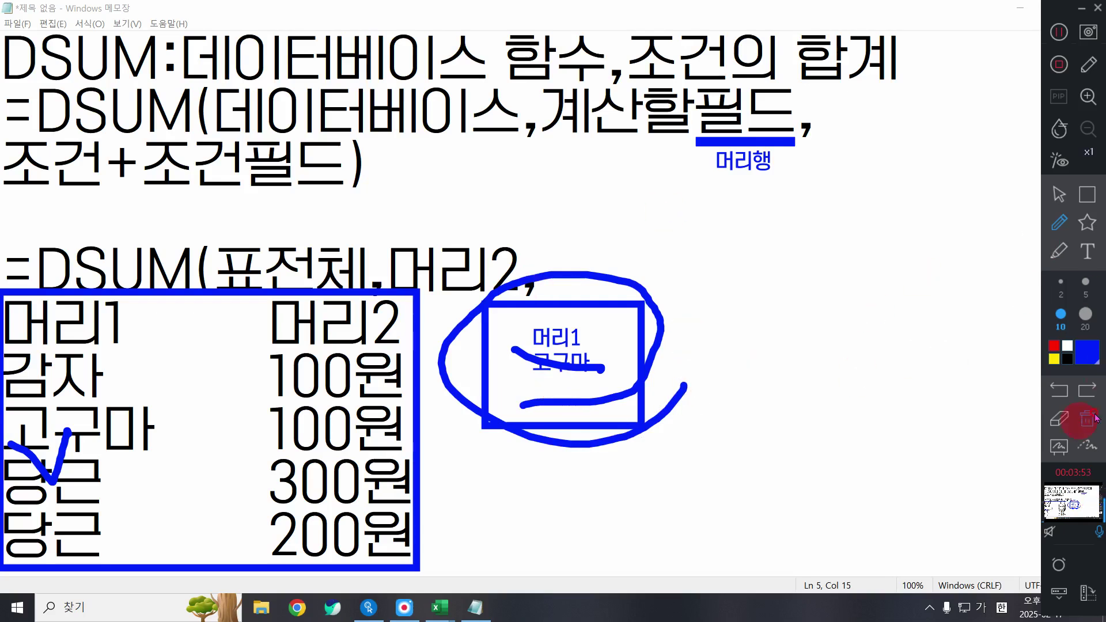
left_click_drag(489, 328, 562, 394)
left_click_drag(558, 279, 470, 389)
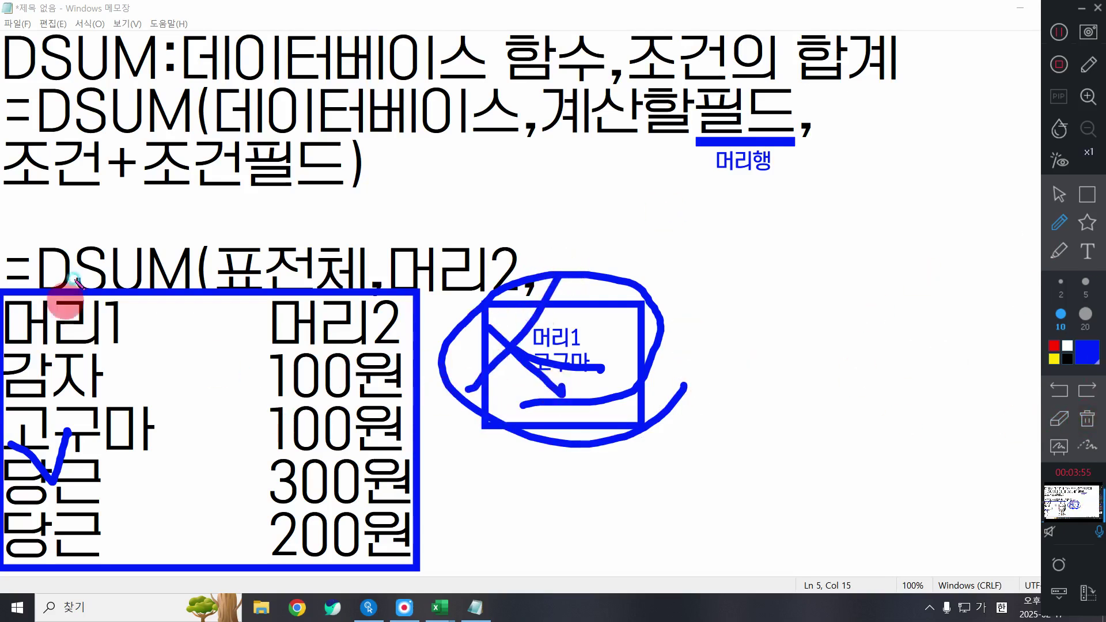
mouse_move(109, 316)
left_mouse_down()
mouse_move(129, 371)
mouse_move(107, 378)
mouse_move(138, 344)
left_mouse_up()
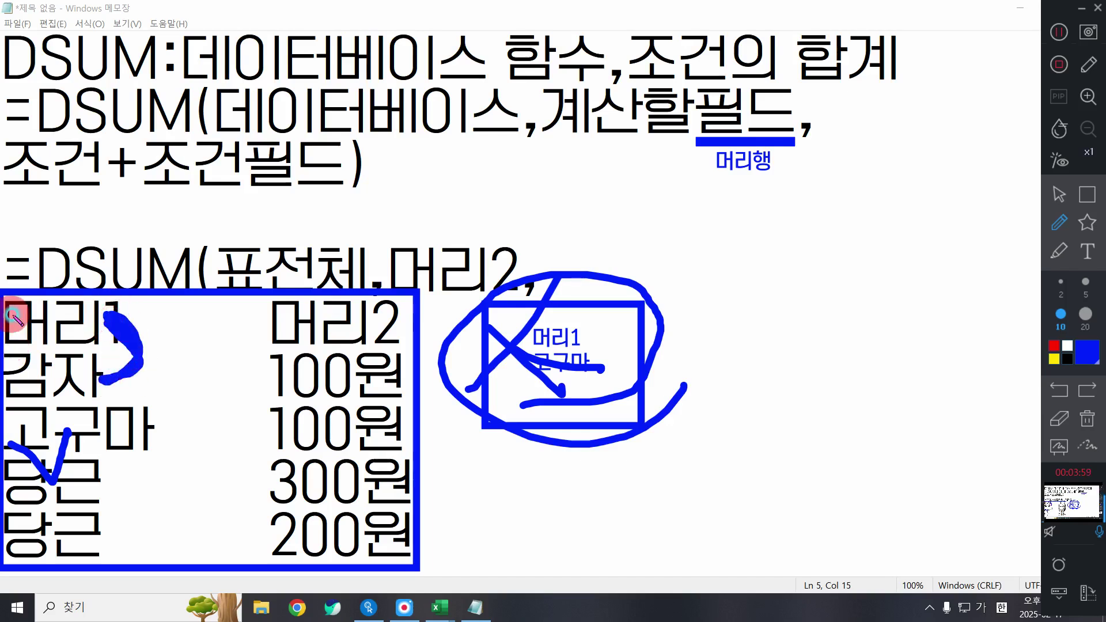
left_click(14, 316)
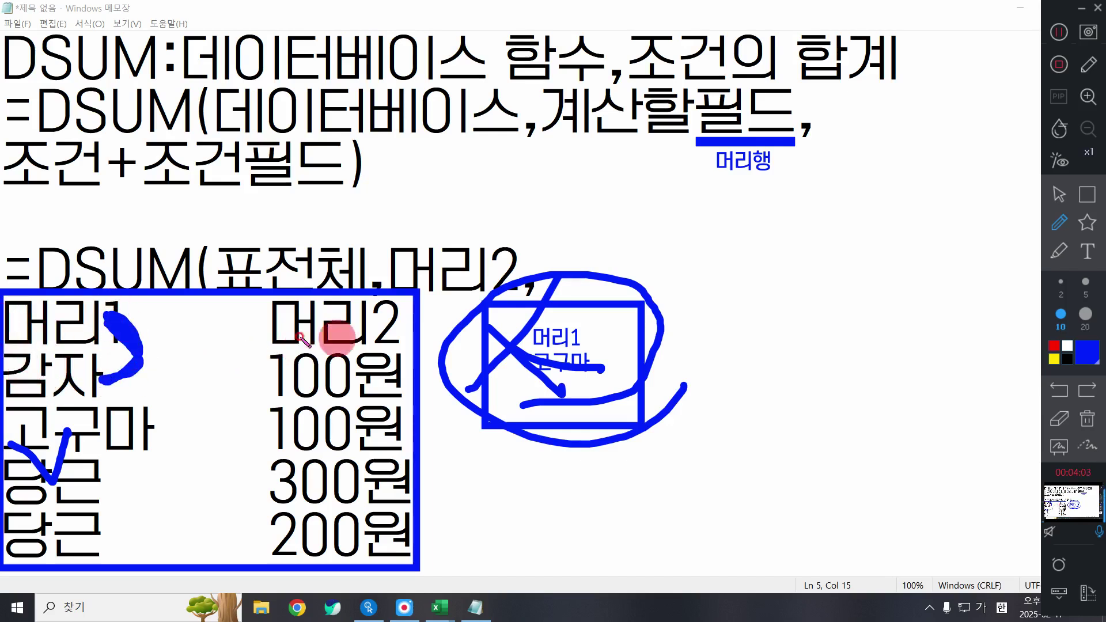
mouse_move(636, 235)
left_mouse_down()
mouse_move(672, 271)
mouse_move(500, 276)
left_mouse_up()
mouse_move(106, 311)
left_mouse_down()
mouse_move(54, 314)
mouse_move(127, 369)
mouse_move(35, 388)
mouse_move(43, 421)
left_mouse_up()
left_click(1088, 419)
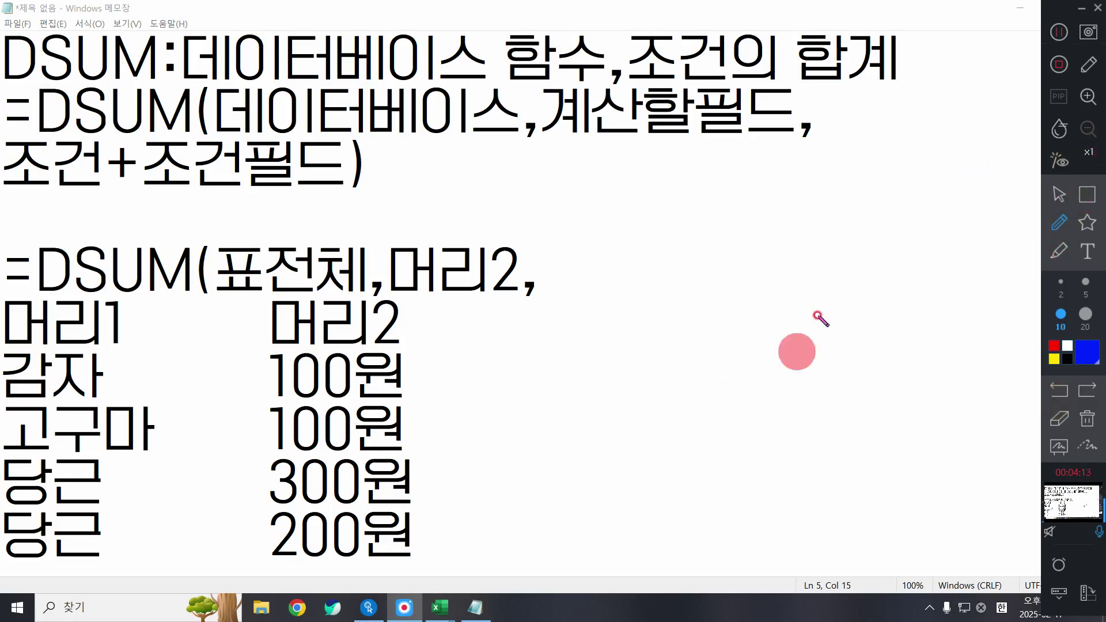
Switch to the Excel workbook and start a DSUM formula in cell E13 with its function arguments dialog open
left_click(1020, 8)
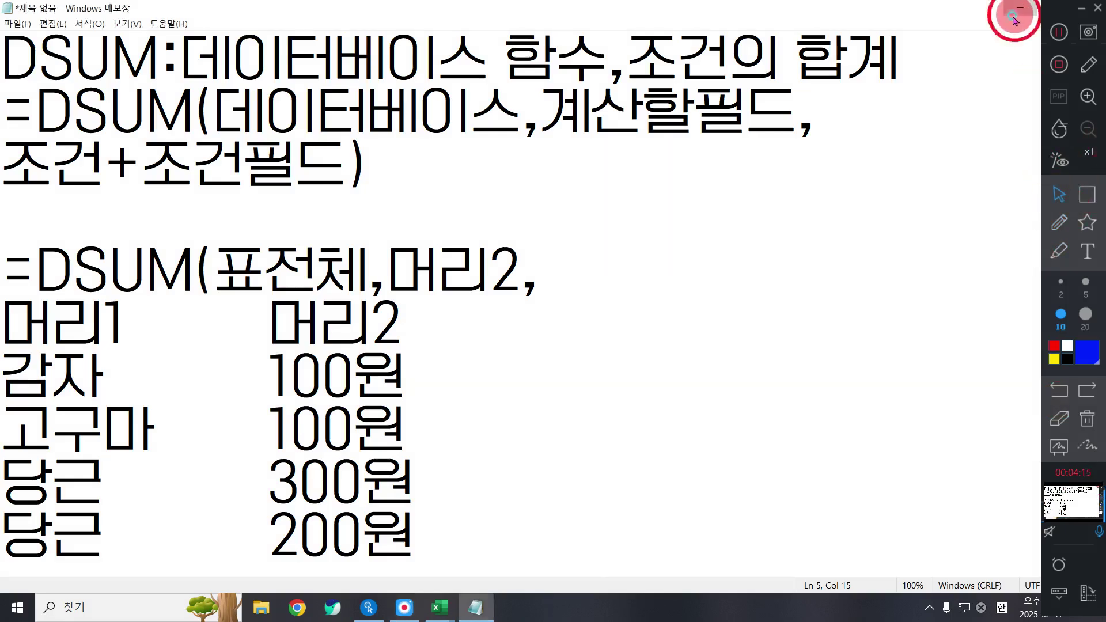
left_click(306, 459)
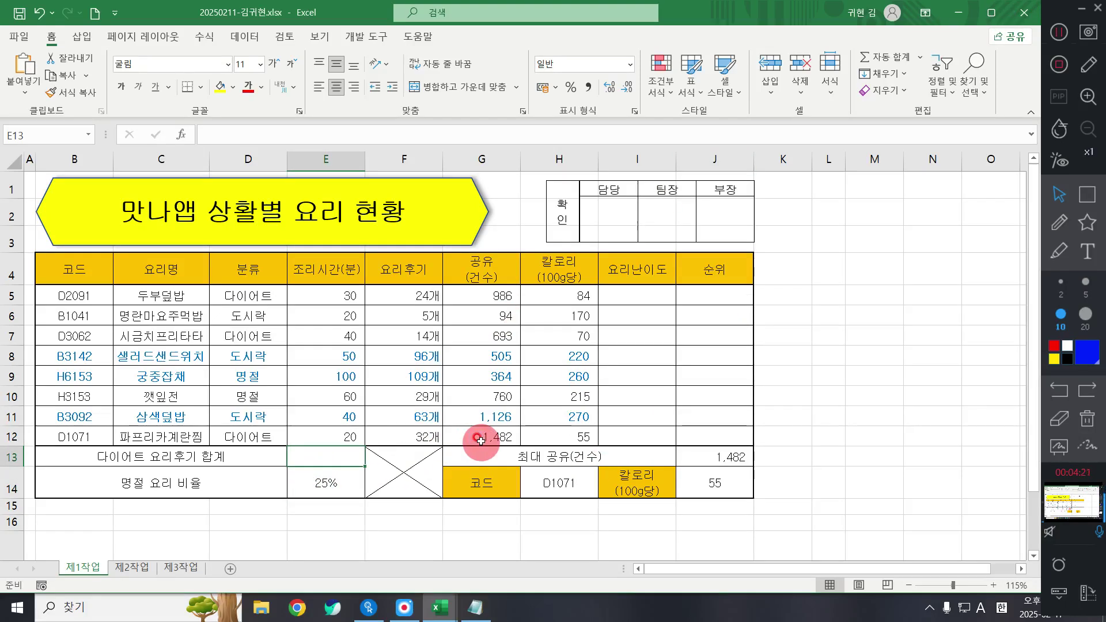
type("=DS")
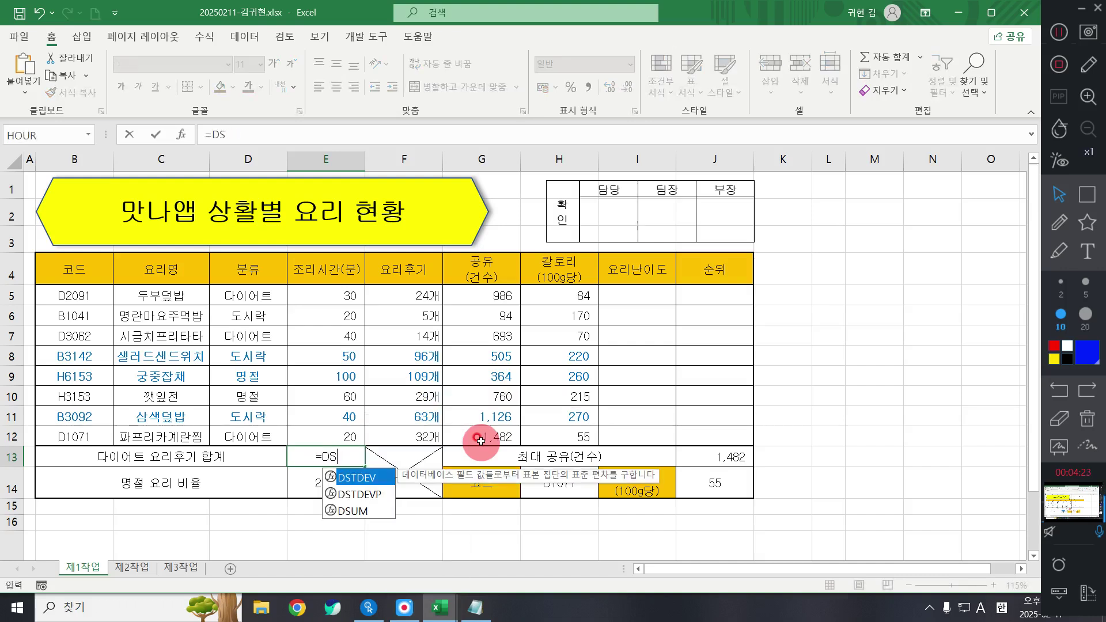
type("UM(")
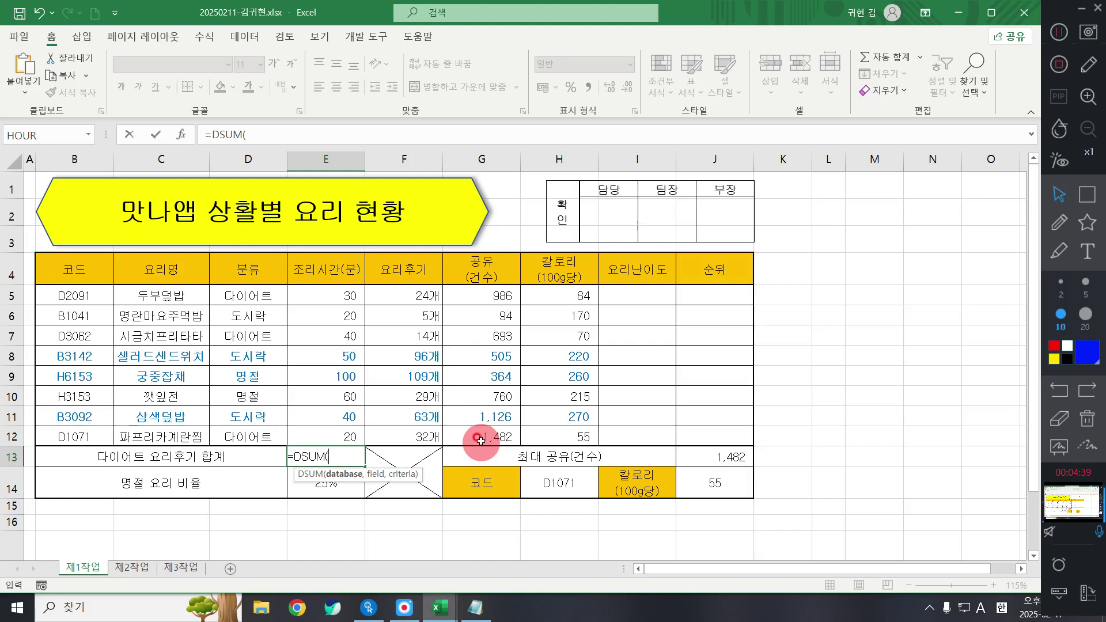
left_click(182, 135)
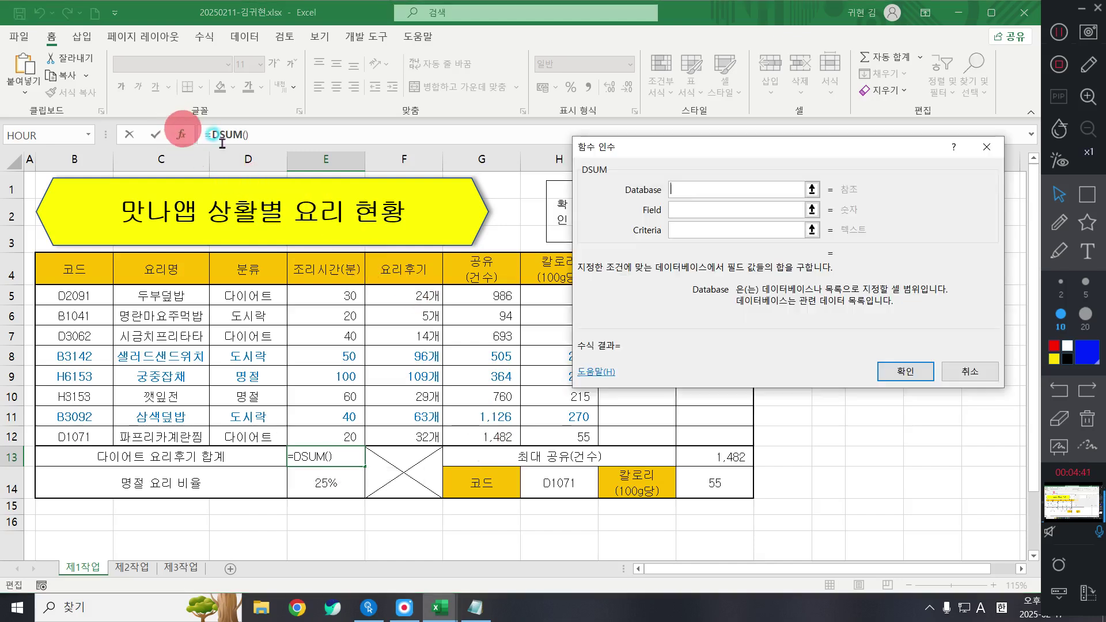
Set the DSUM database to the range B4:H12 and the field to the 요리후기 header cell F4
left_click_drag(846, 190, 824, 213)
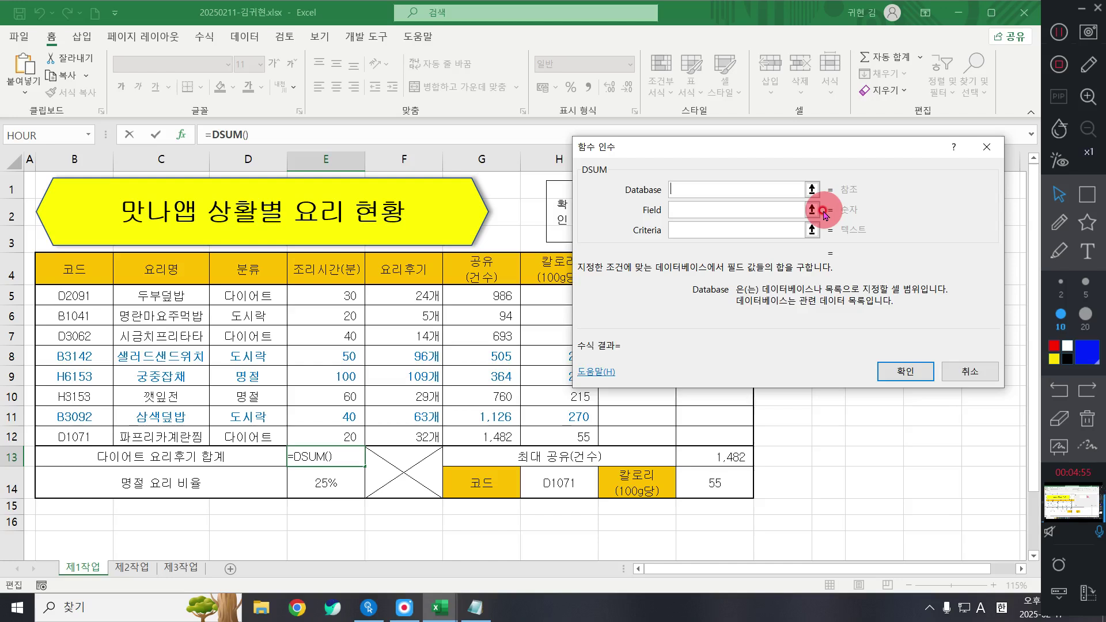
left_click(687, 186)
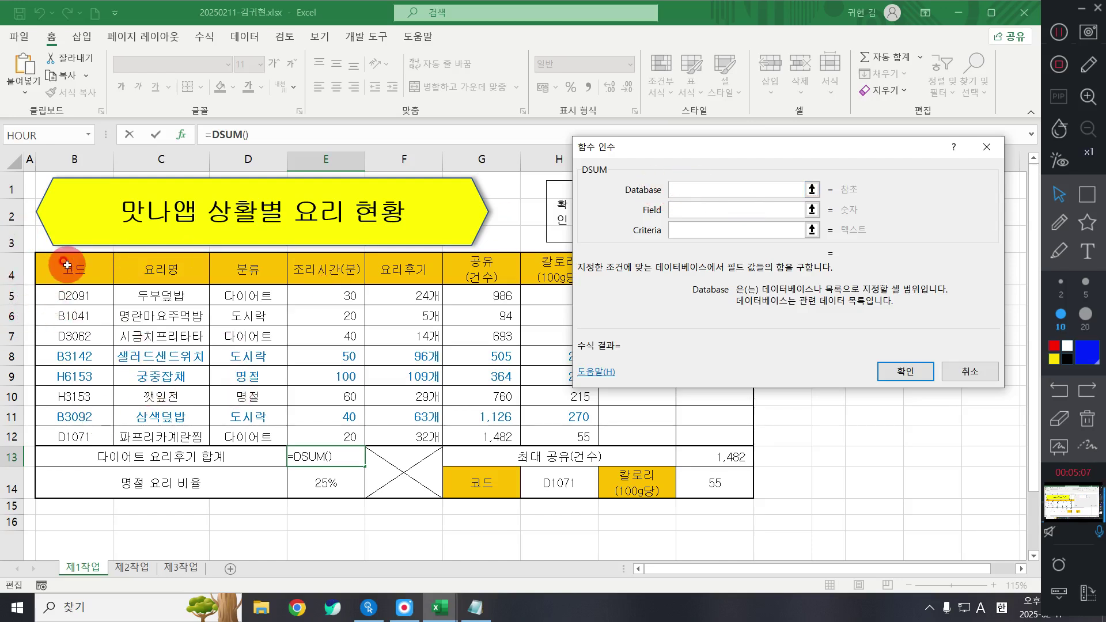
left_click_drag(67, 266, 569, 440)
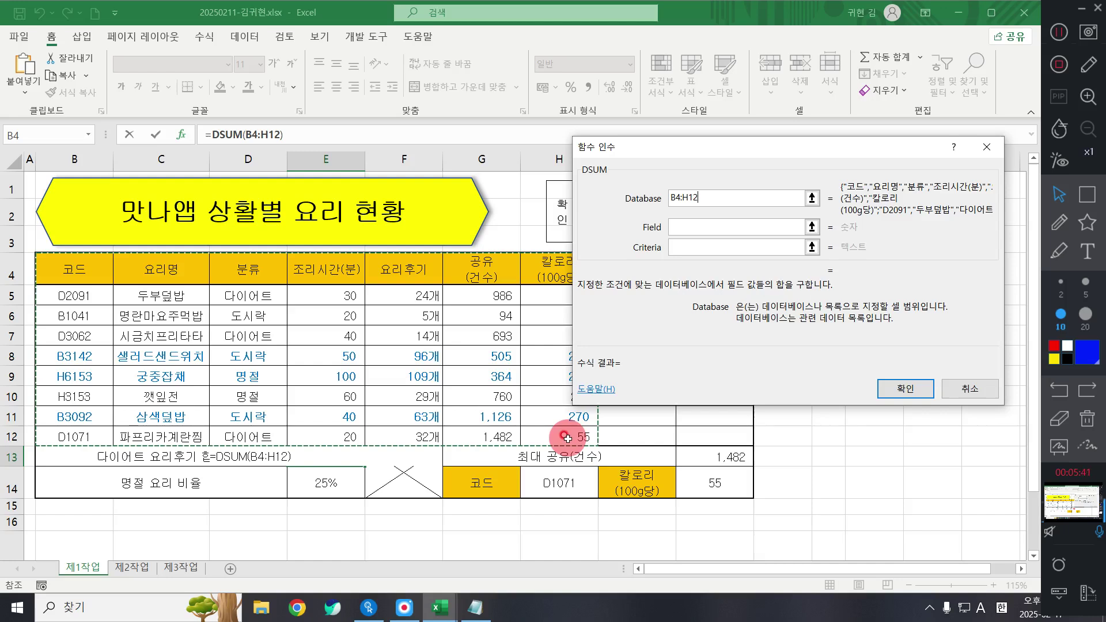
left_click(701, 227)
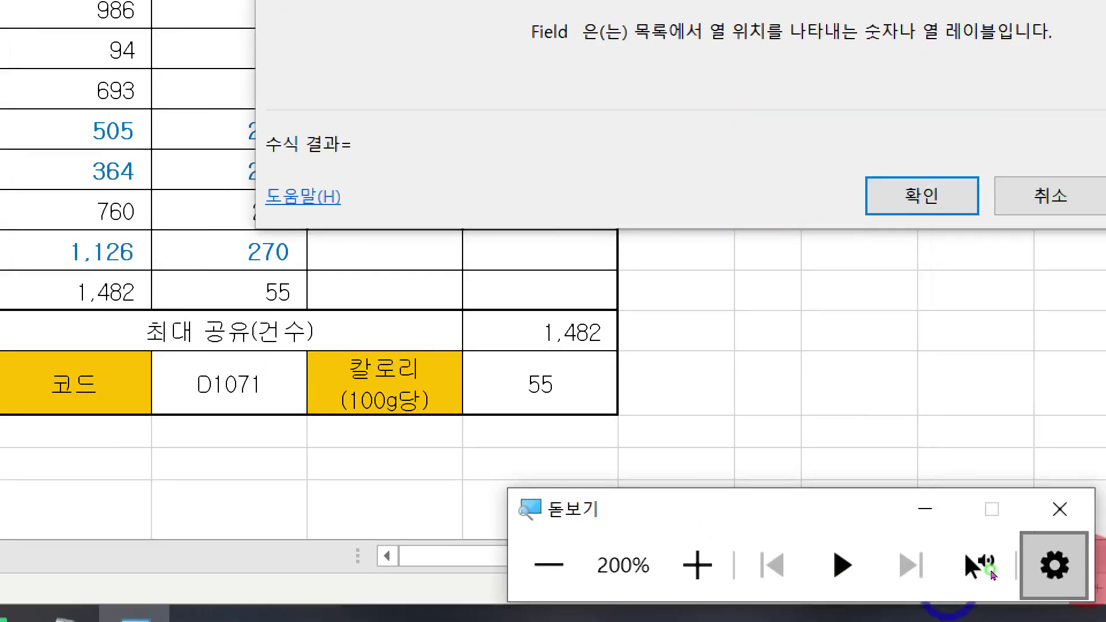
left_click(1061, 509)
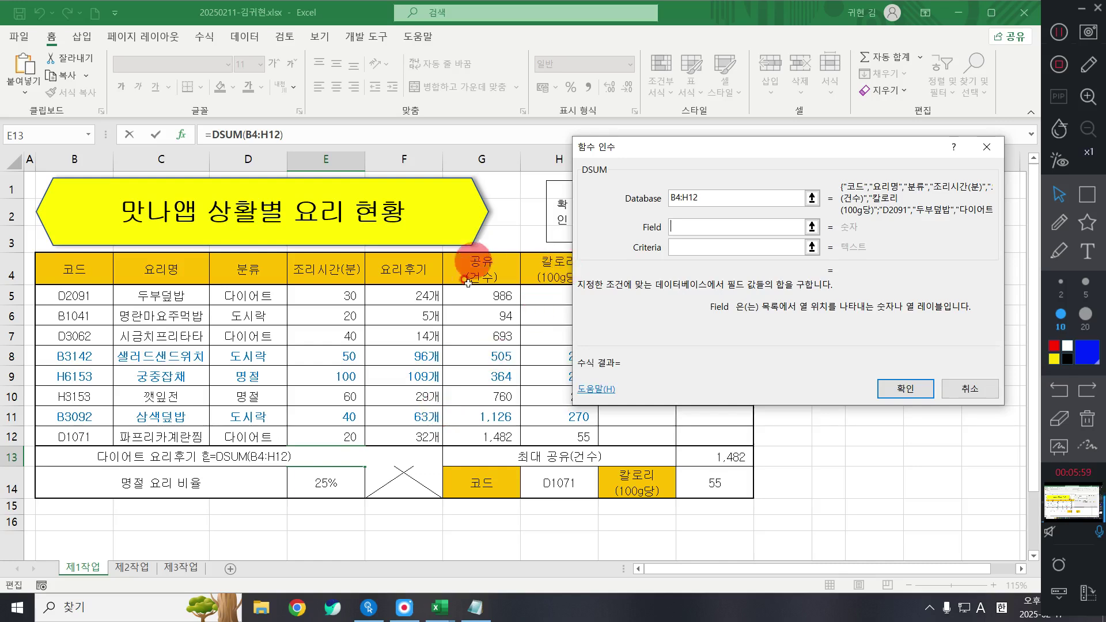
left_click(405, 270)
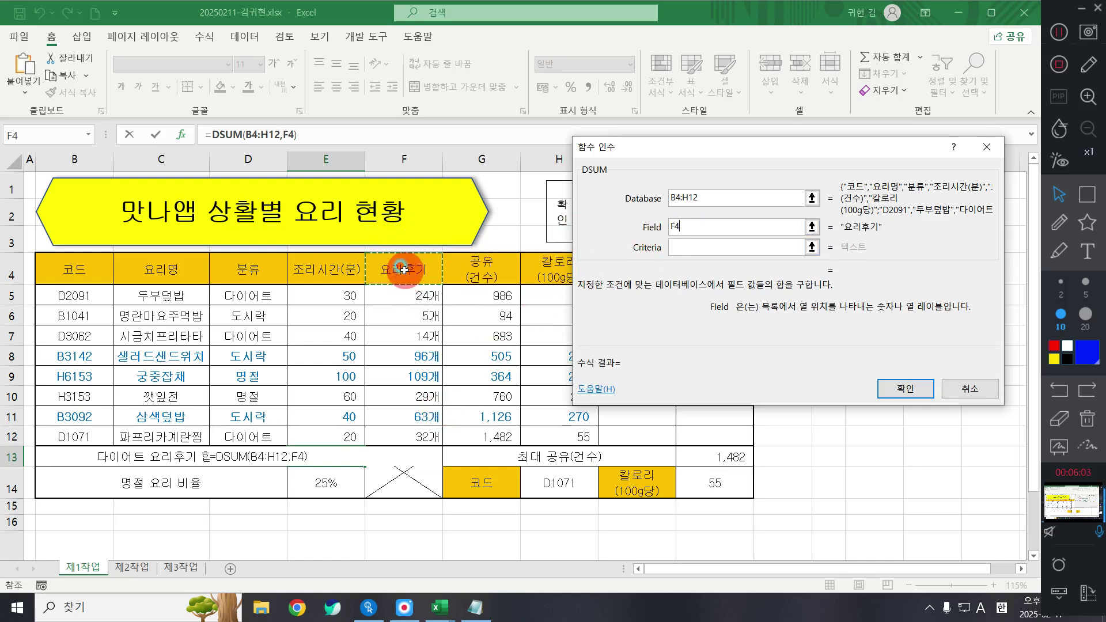
Set the DSUM criteria to the 분류 header and its 다이어트 entry, D4:D5, and accept the formula
left_click(708, 246)
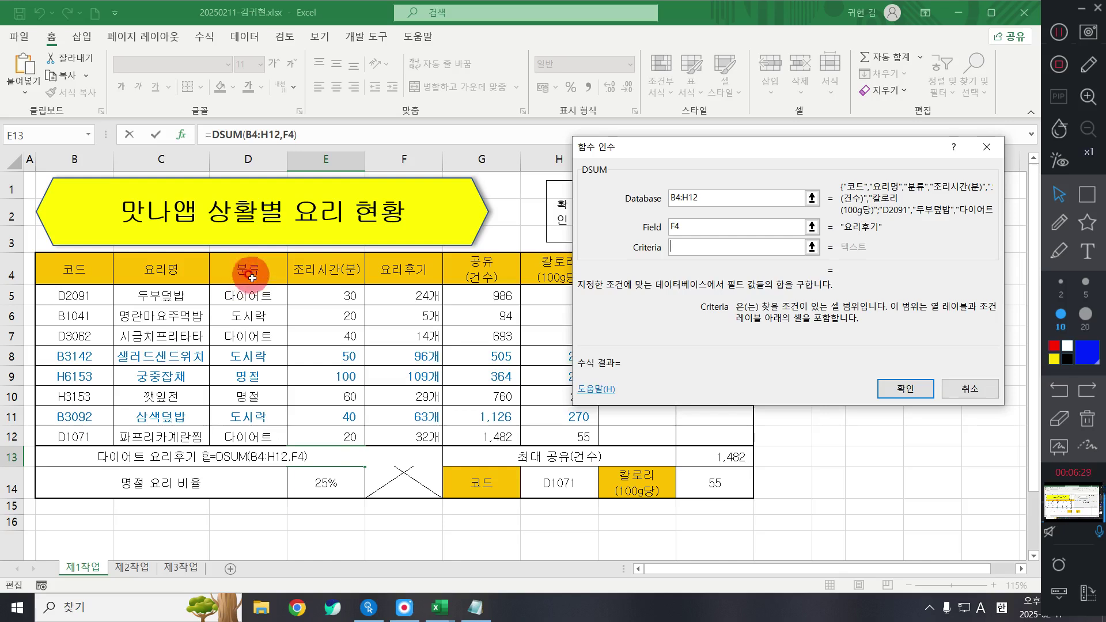
left_click_drag(245, 273, 242, 297)
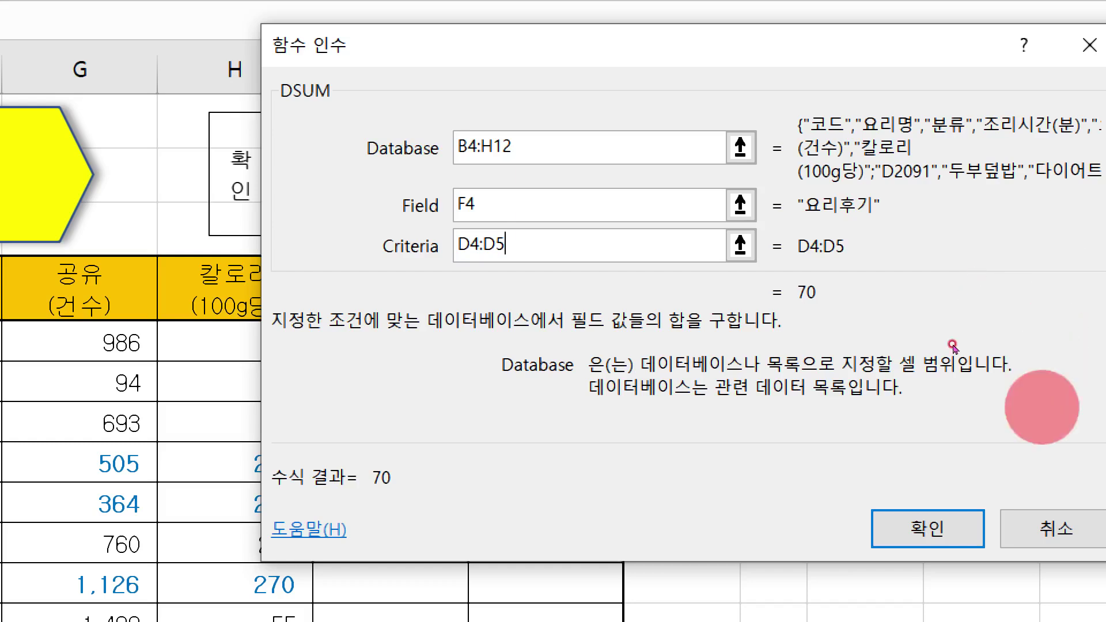
left_click(921, 527)
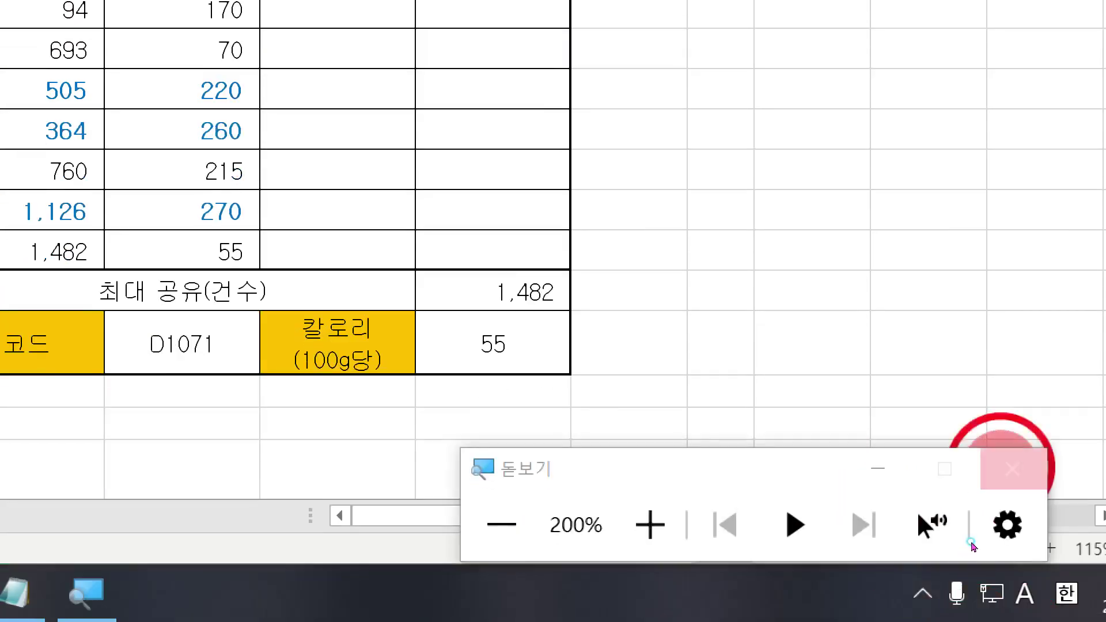
left_click(1013, 469)
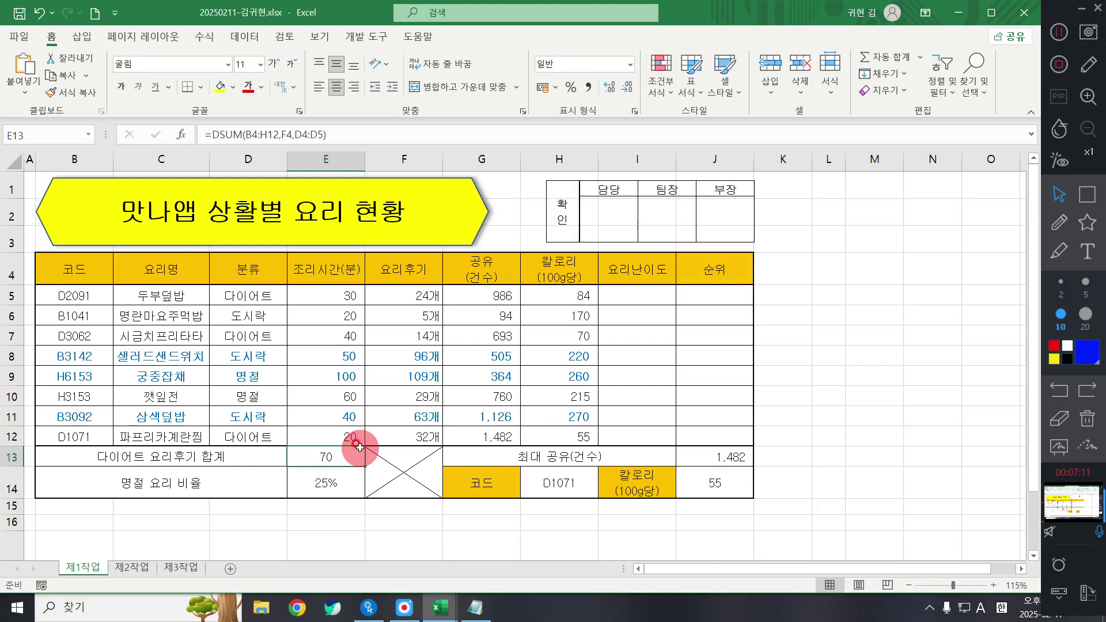
Handwrite an ampersand beside the table and after the DSUM formula, follow it with a quoted unit, and clear the pen marks
left_click(1059, 223)
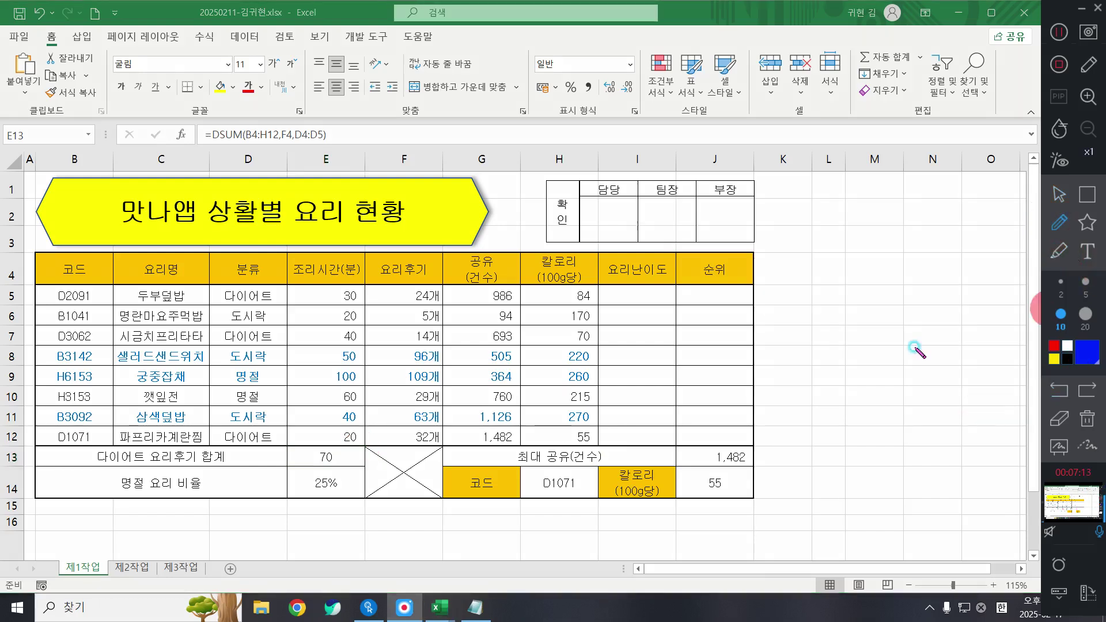
mouse_move(818, 310)
left_mouse_down()
mouse_move(793, 271)
mouse_move(818, 340)
mouse_move(848, 334)
left_mouse_up()
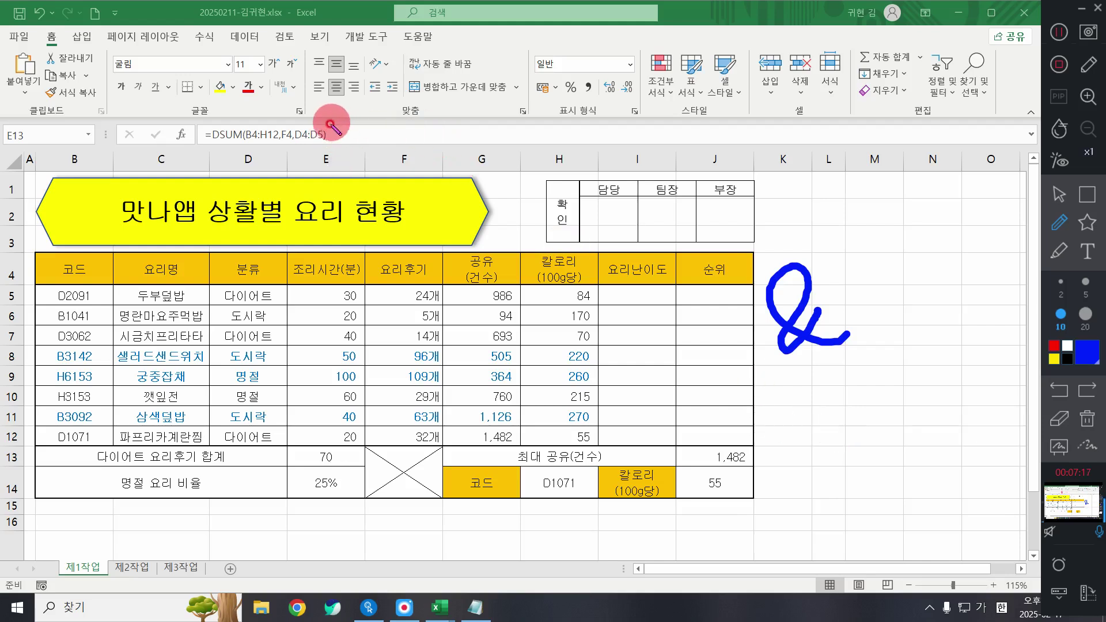
mouse_move(327, 123)
left_mouse_down()
mouse_move(347, 128)
mouse_move(340, 146)
mouse_move(377, 143)
left_mouse_up()
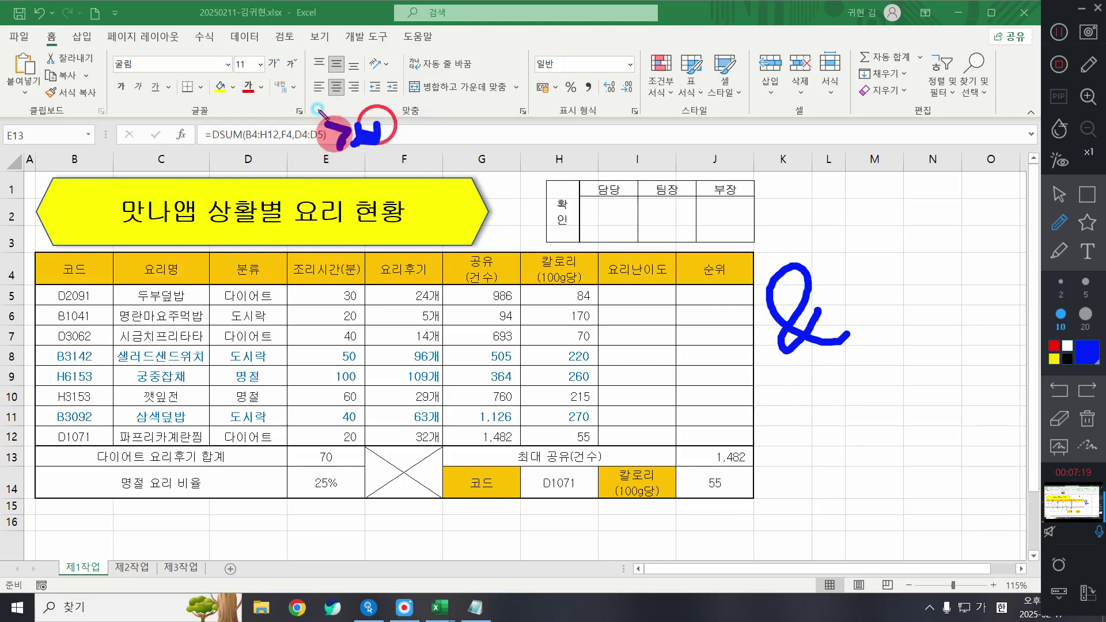
left_click(1065, 252)
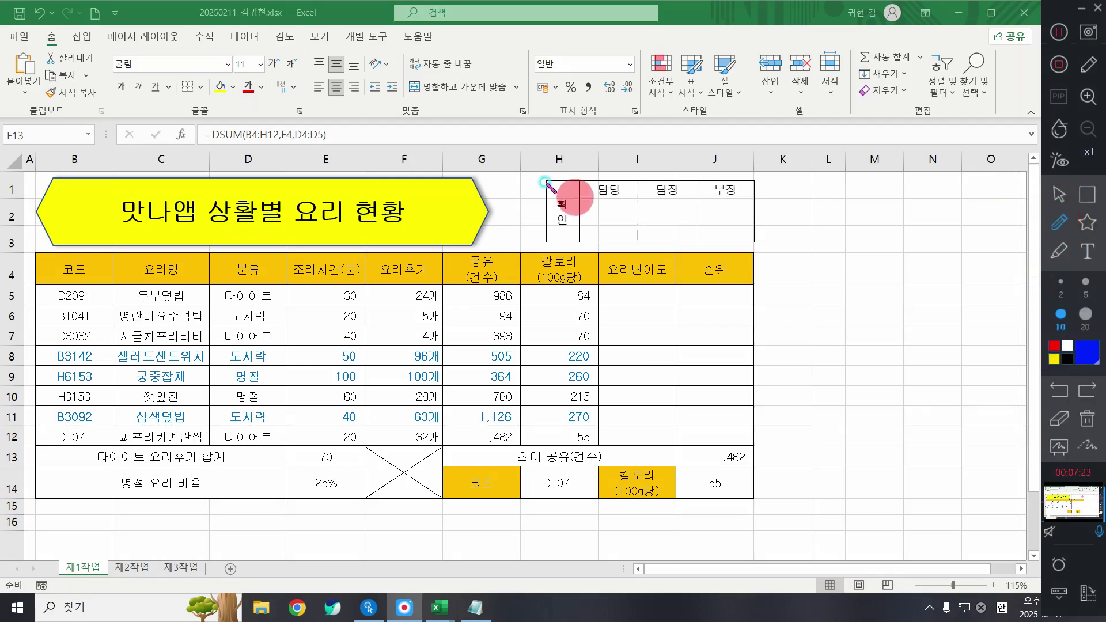
mouse_move(352, 122)
left_mouse_down()
mouse_move(330, 167)
mouse_move(343, 141)
mouse_move(377, 170)
left_mouse_up()
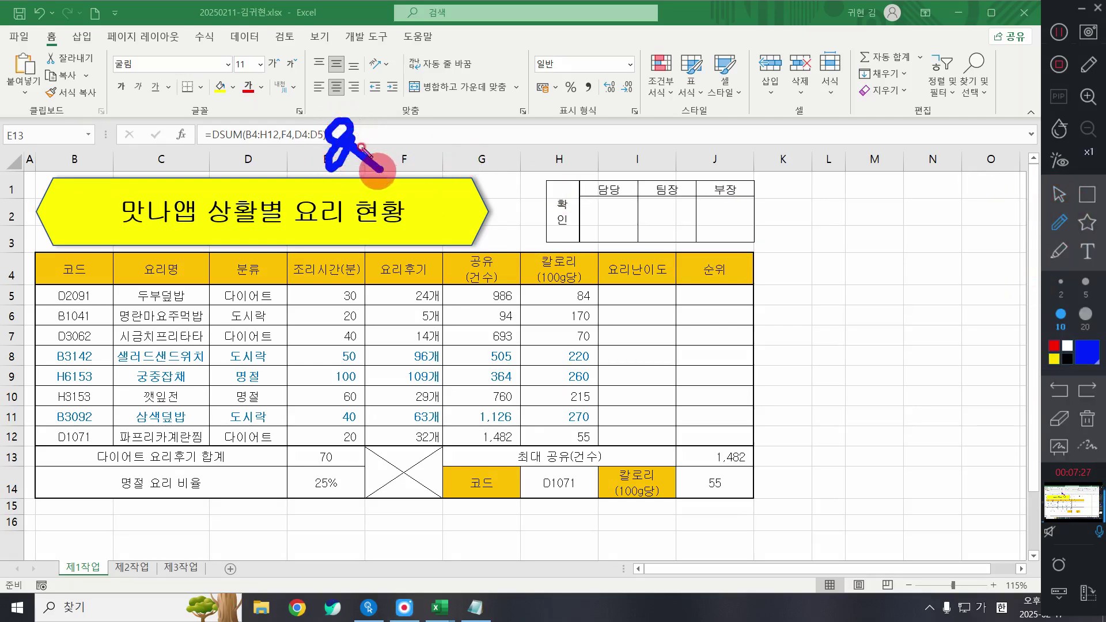
mouse_move(376, 131)
left_mouse_down()
mouse_move(382, 111)
mouse_move(408, 137)
mouse_move(423, 134)
left_mouse_up()
mouse_move(433, 110)
left_mouse_down()
mouse_move(450, 103)
mouse_move(441, 130)
left_mouse_up()
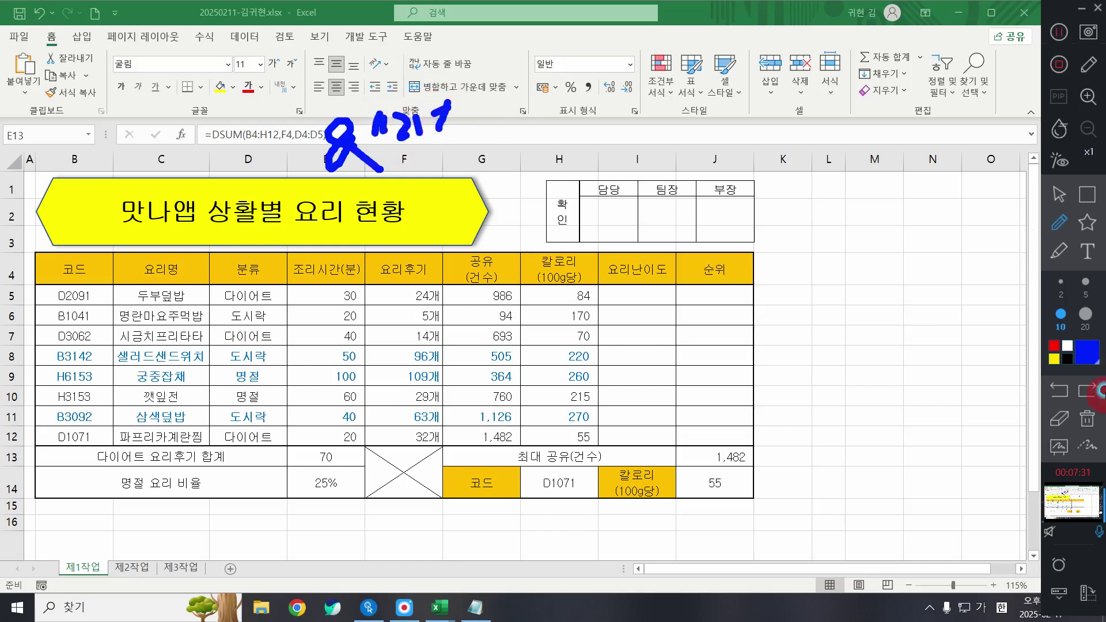
left_click(1087, 419)
left_click(1059, 194)
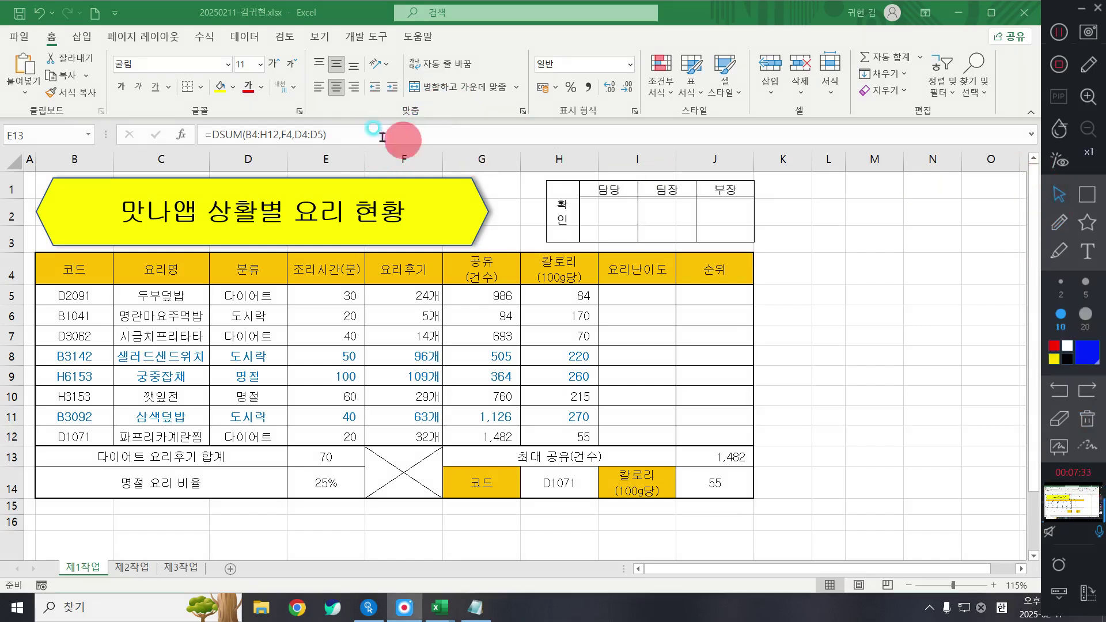
Append &"개" to the DSUM formula in cell E13, accept it, close the screen magnifier and reselect the cell
left_click(382, 136)
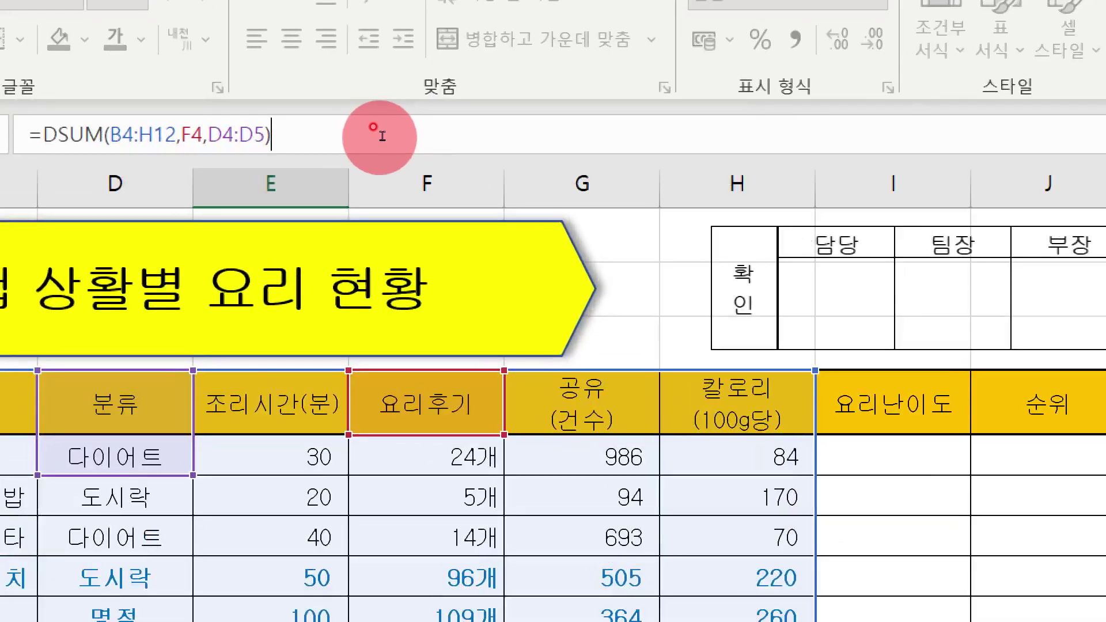
type("&")
type("(\"")
key("BackSpace")
key("BackSpace")
type("\"RO")
key("BackSpace")
key("BackSpace")
type("RO")
key("BackSpace")
key("BackSpace")
key("BackSpace")
key("BackSpace")
type("\"개\"")
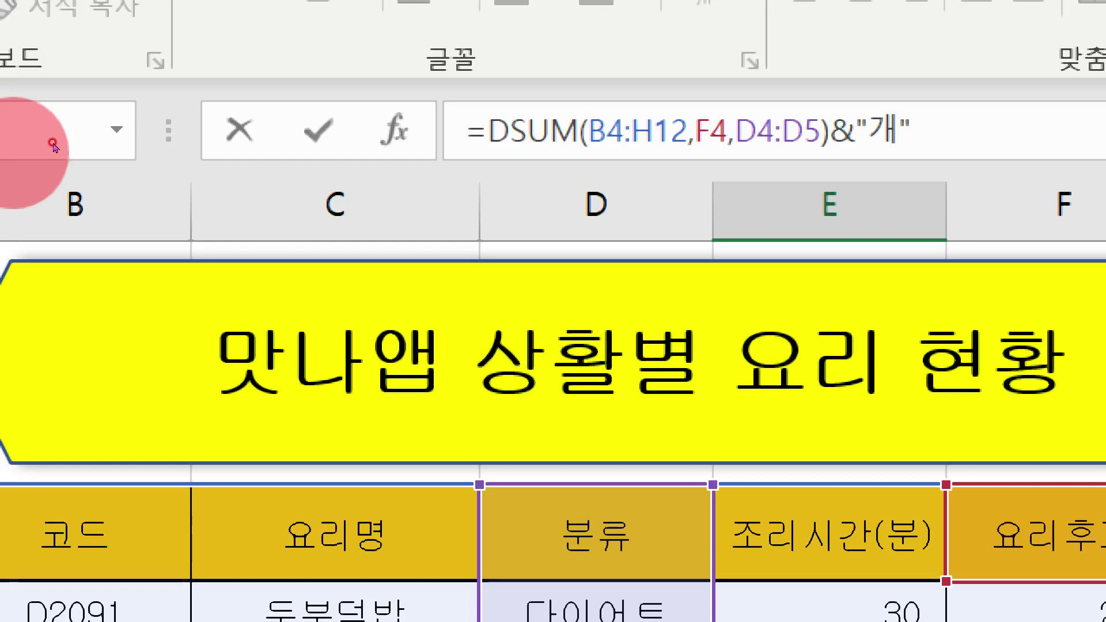
key("Escape")
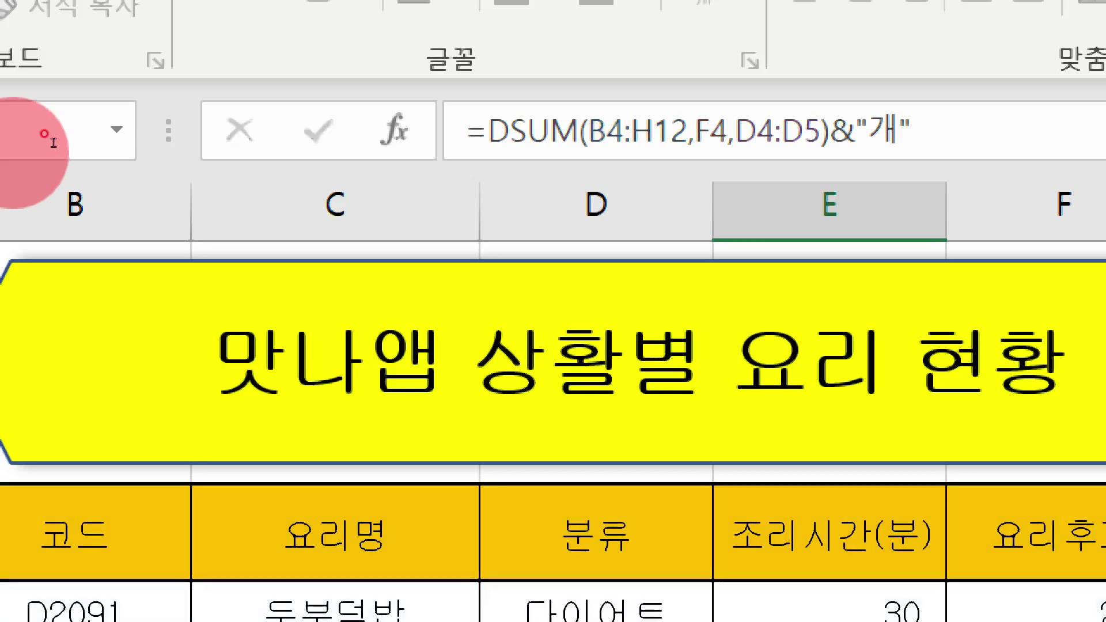
key("Down")
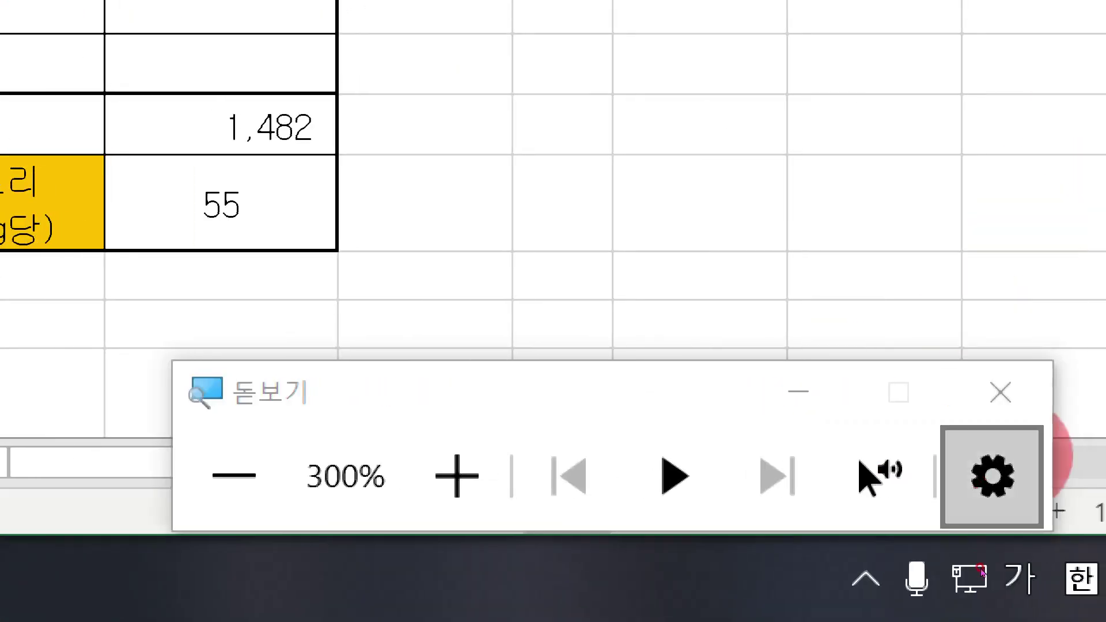
key("super+Escape")
left_click(349, 457)
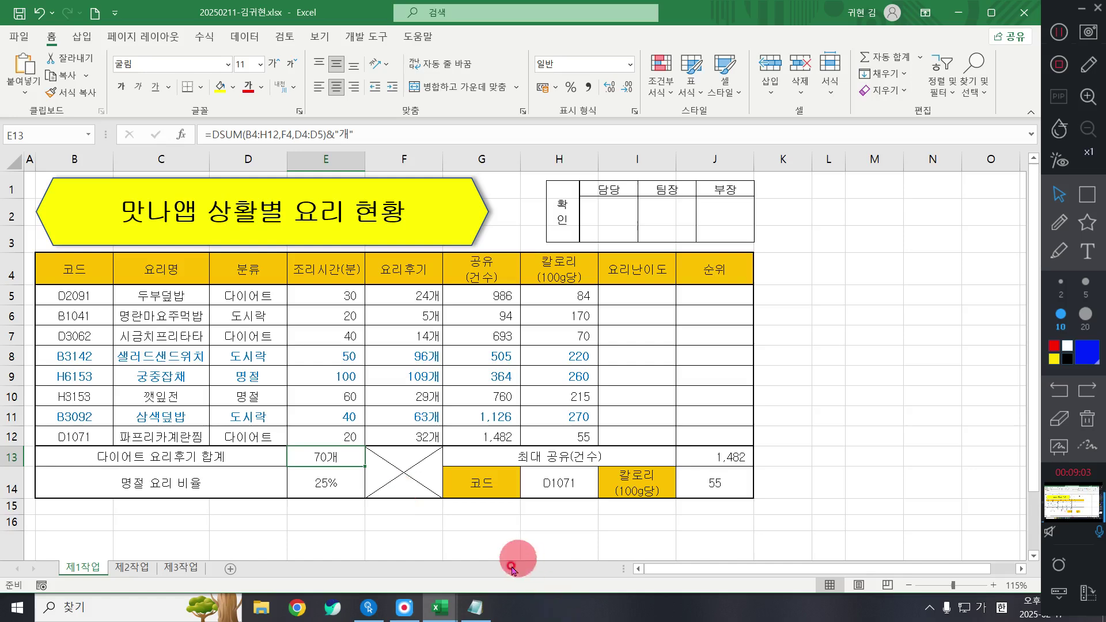
Switch to Notepad and delete all the DSUM notes
left_click(490, 607)
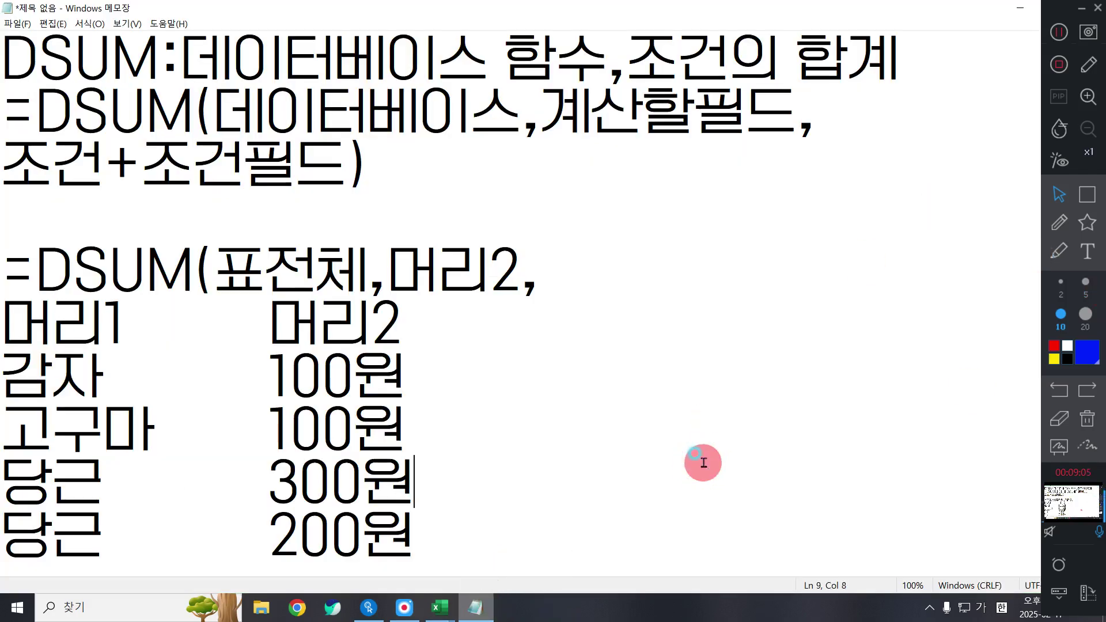
key("ctrl+a")
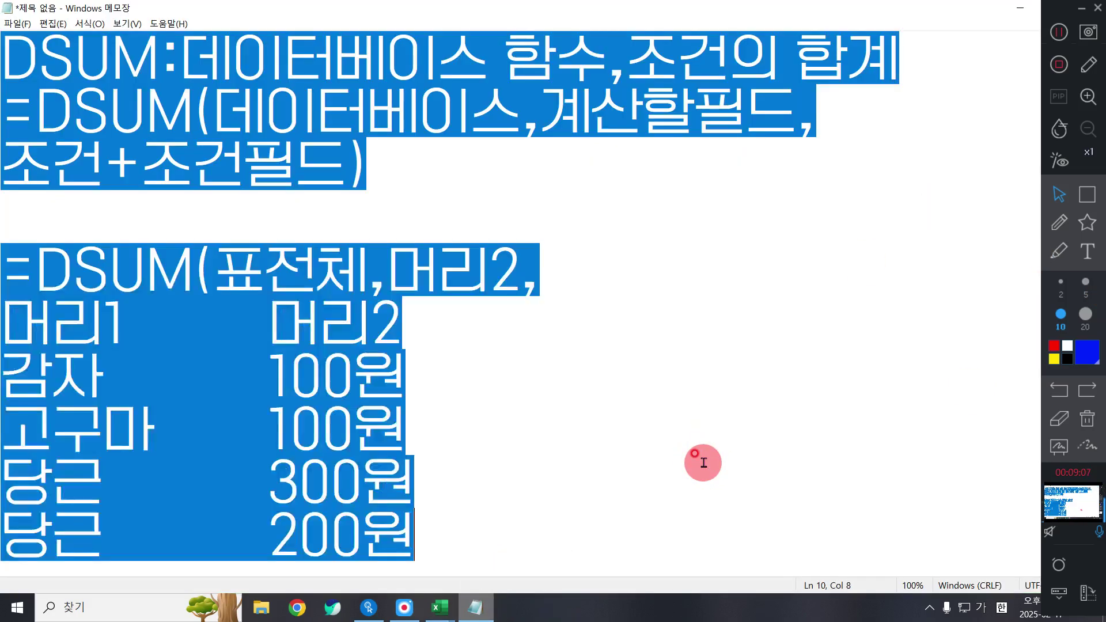
key("BackSpace")
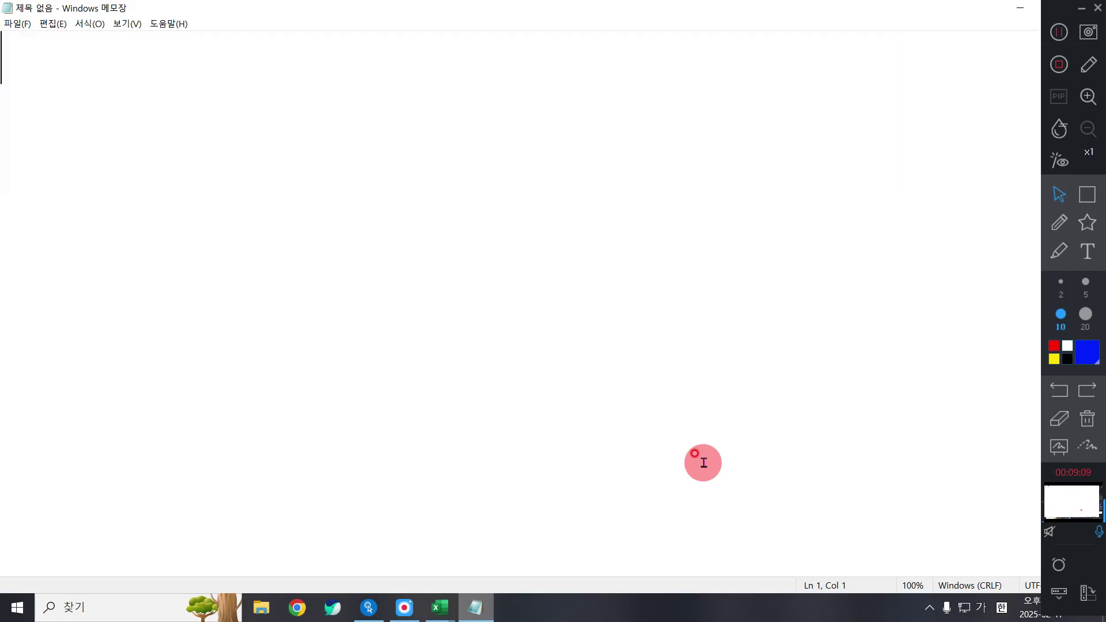
Write the heading line "RANK.EQ:순위를 구하는 함수" in the empty note
type("RANK")
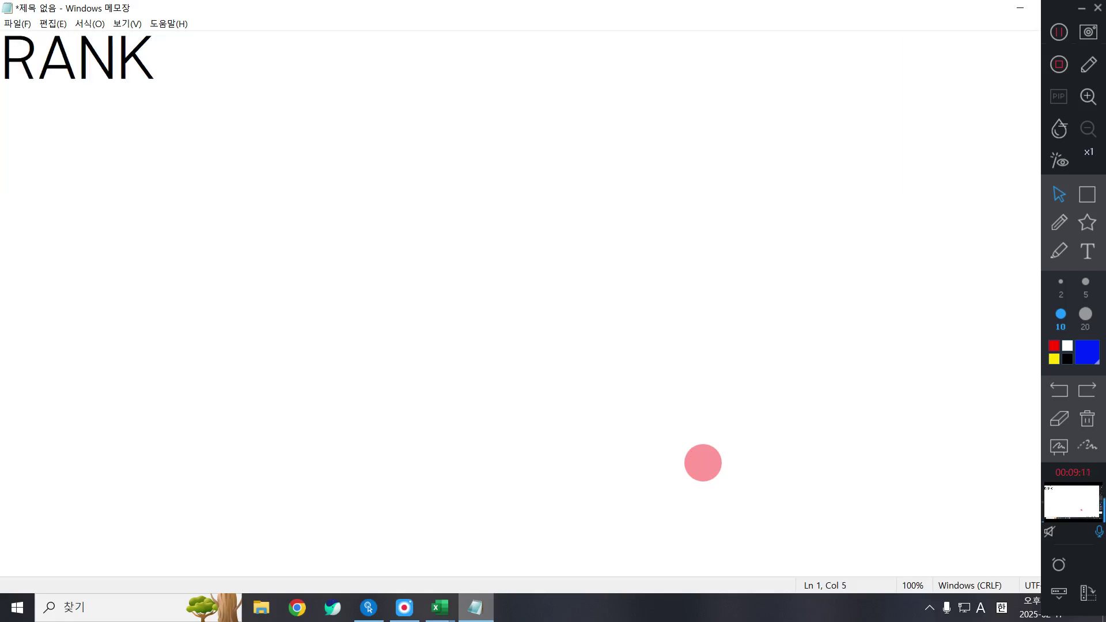
type(".EQ")
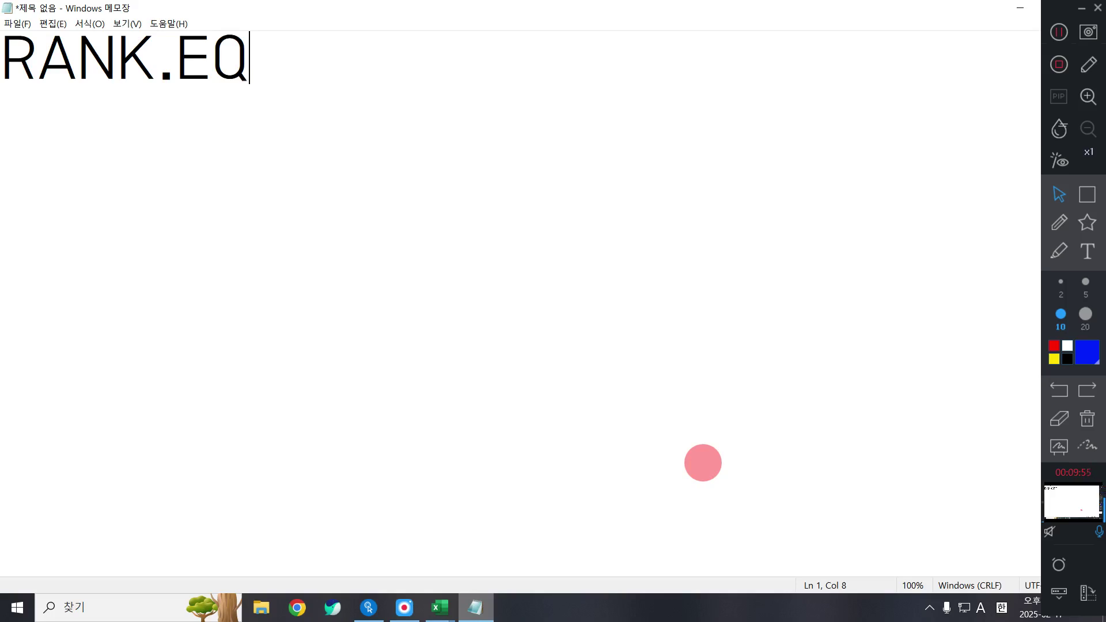
type(":")
type("TNS")
key("BackSpace")
key("BackSpace")
key("BackSpace")
key("Hangul")
type("순위를 ")
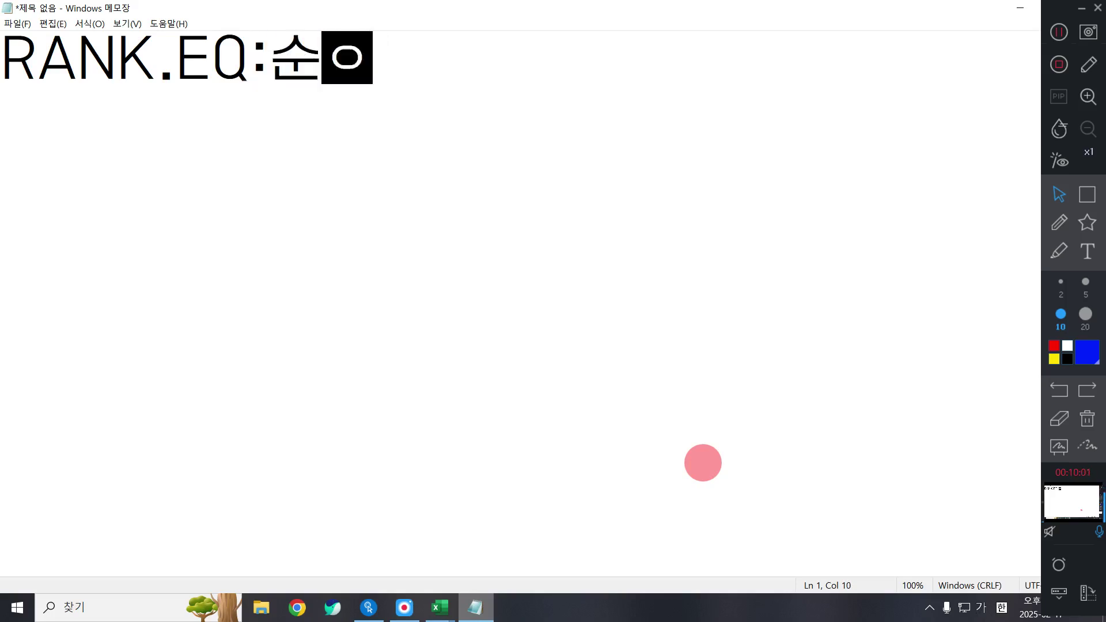
type("구하는 함수")
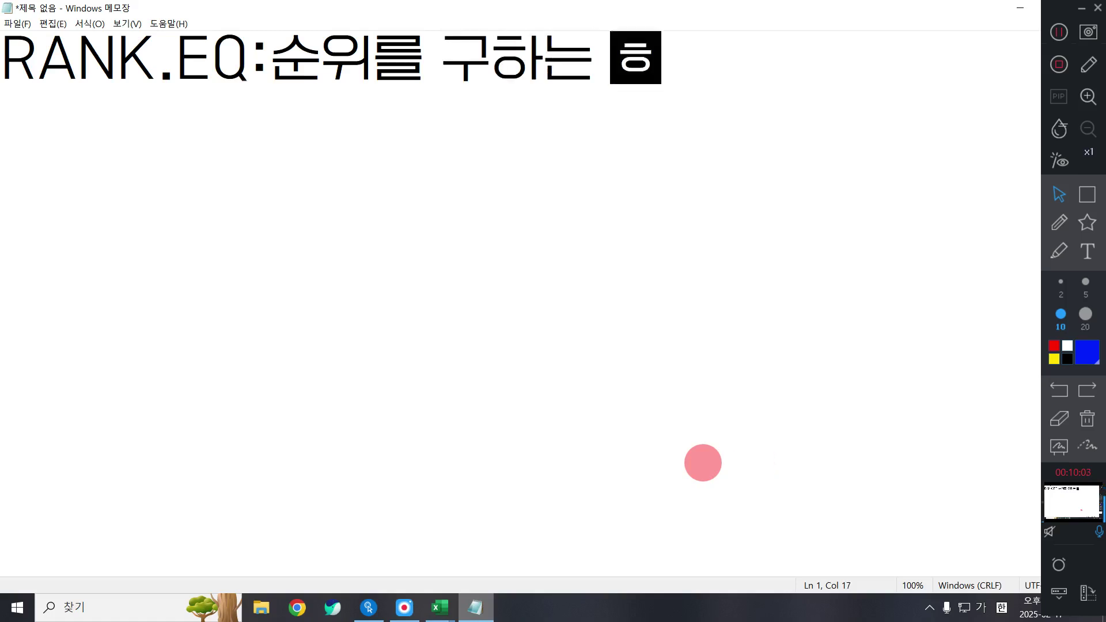
Start the syntax on a second line with "=RANK.EQ"
key("Return")
type("=")
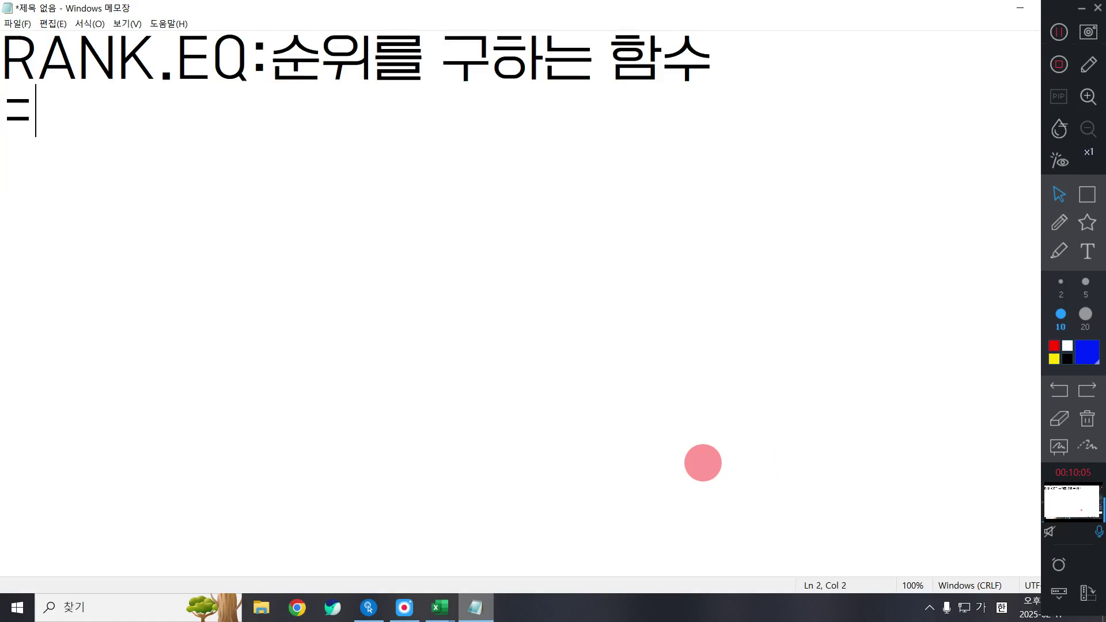
type("ㄱ")
key("BackSpace")
key("Hangul")
type("RNK")
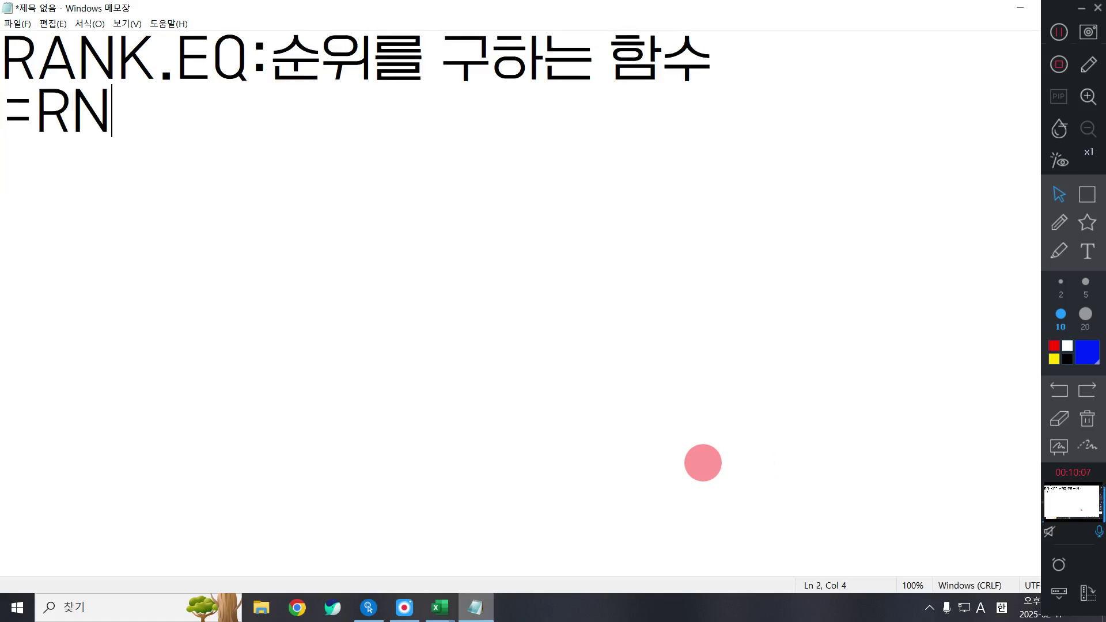
key("BackSpace")
key("BackSpace")
type("ANK")
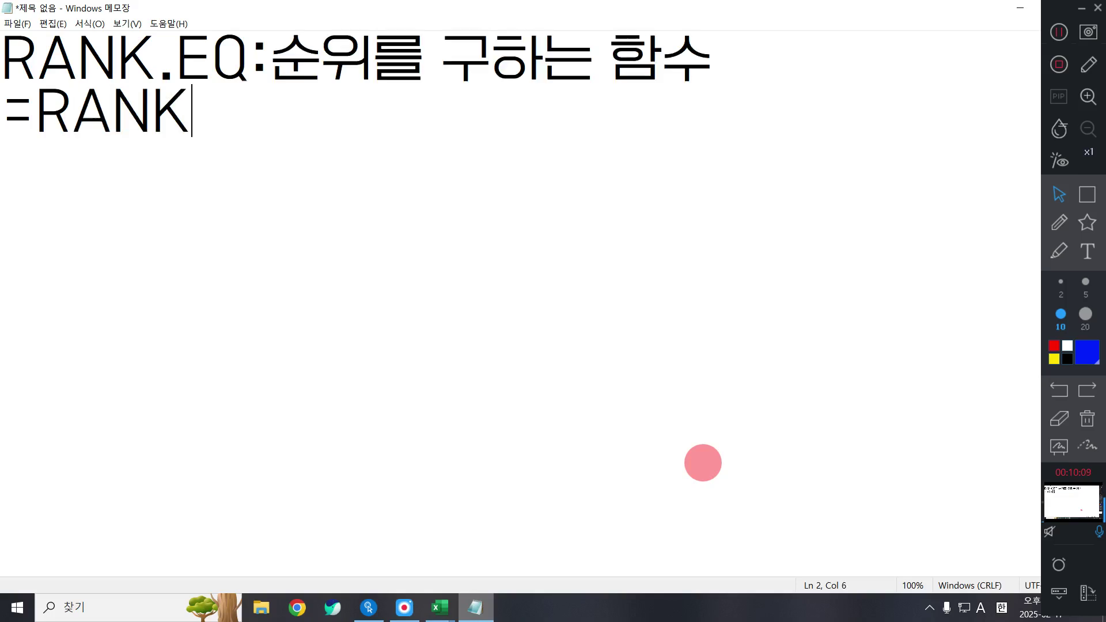
type(".E")
key("BackSpace")
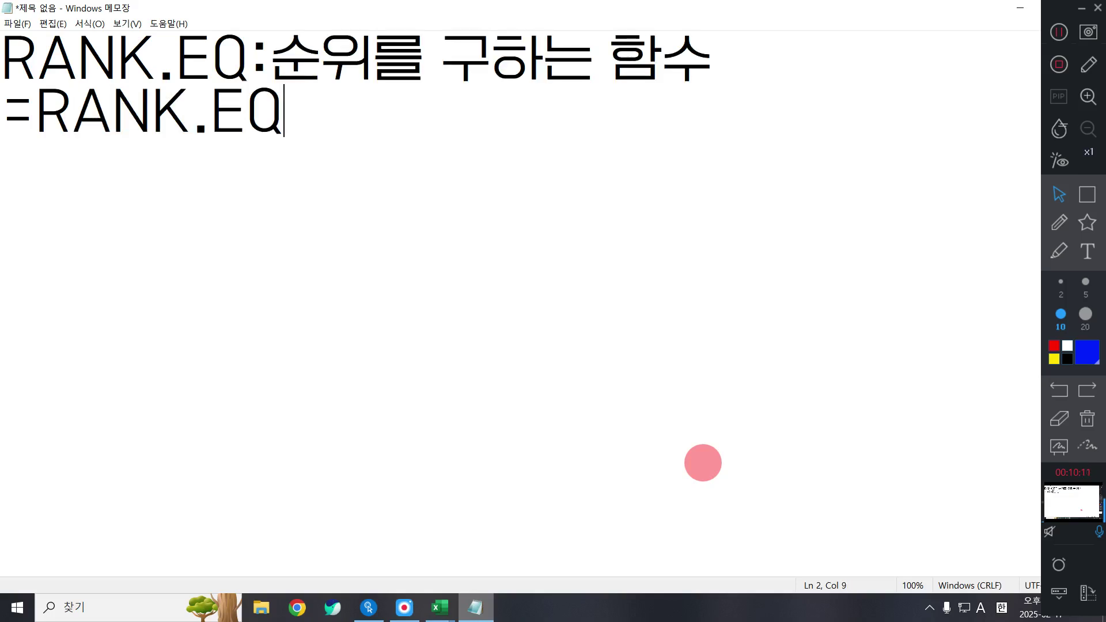
Complete the RANK.EQ syntax with the arguments "(숫자,비교대상범위,내림or오름)"
type("(")
key("Hangul")
type("숫자,")
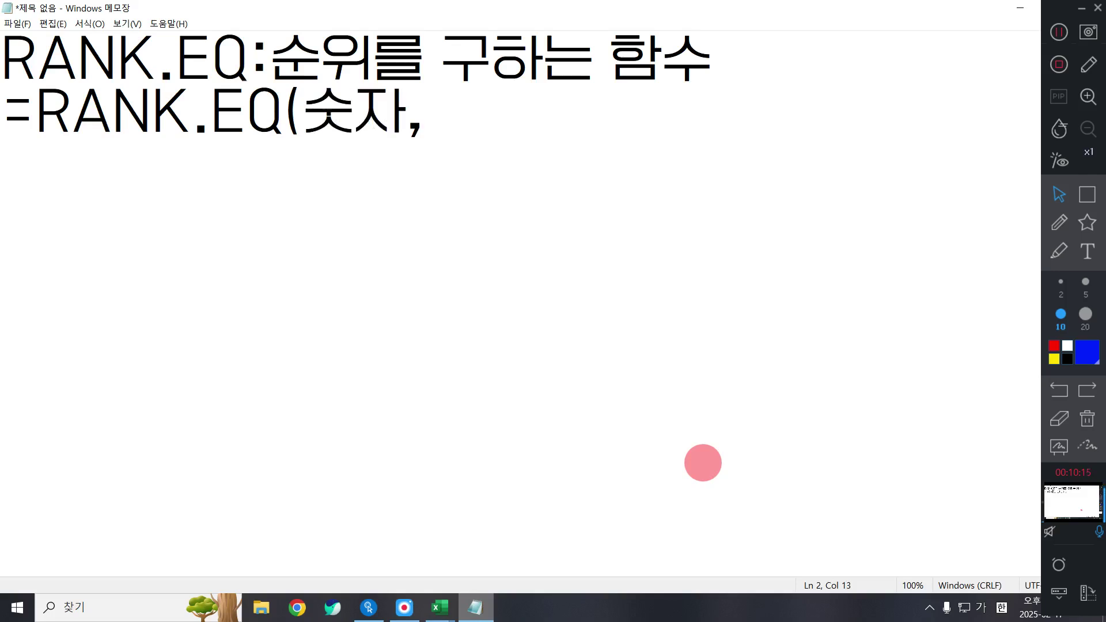
type("버교대상범우")
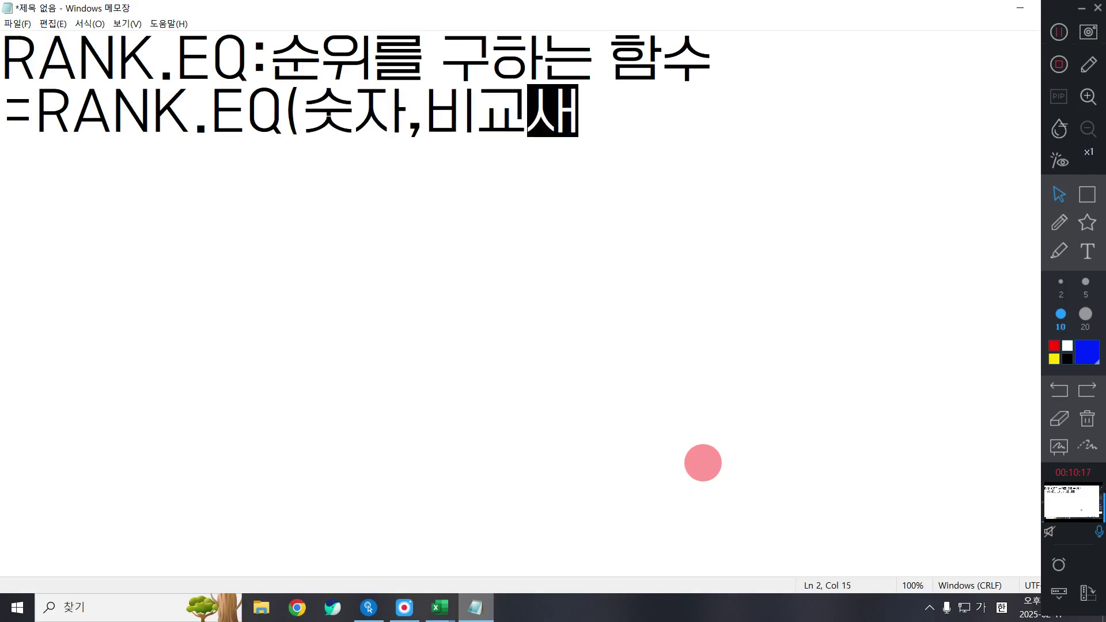
type("위,")
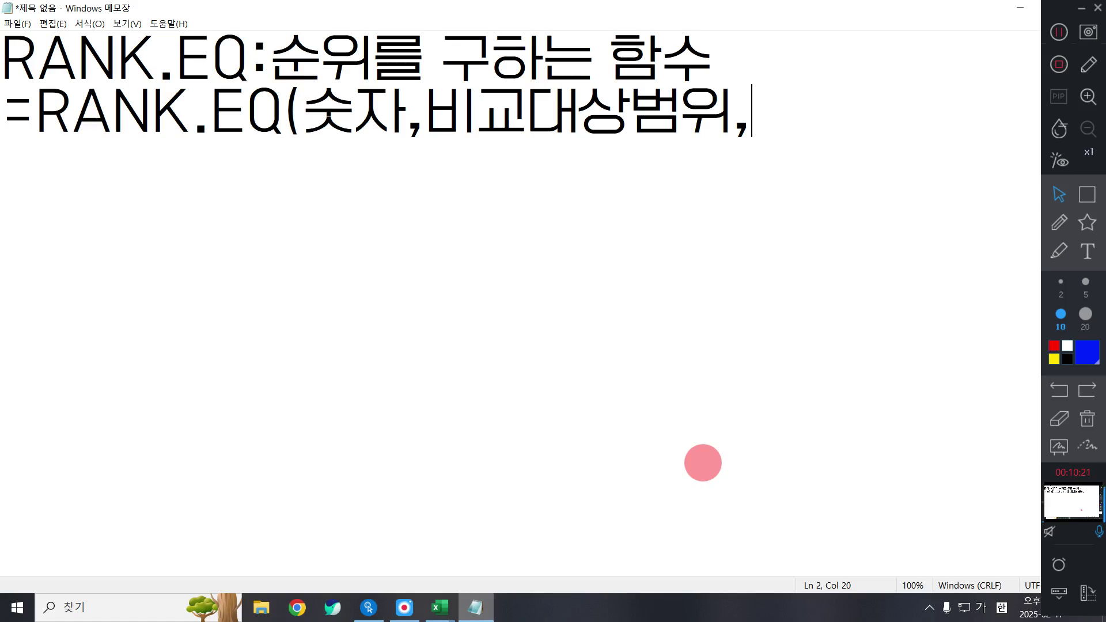
type("내림")
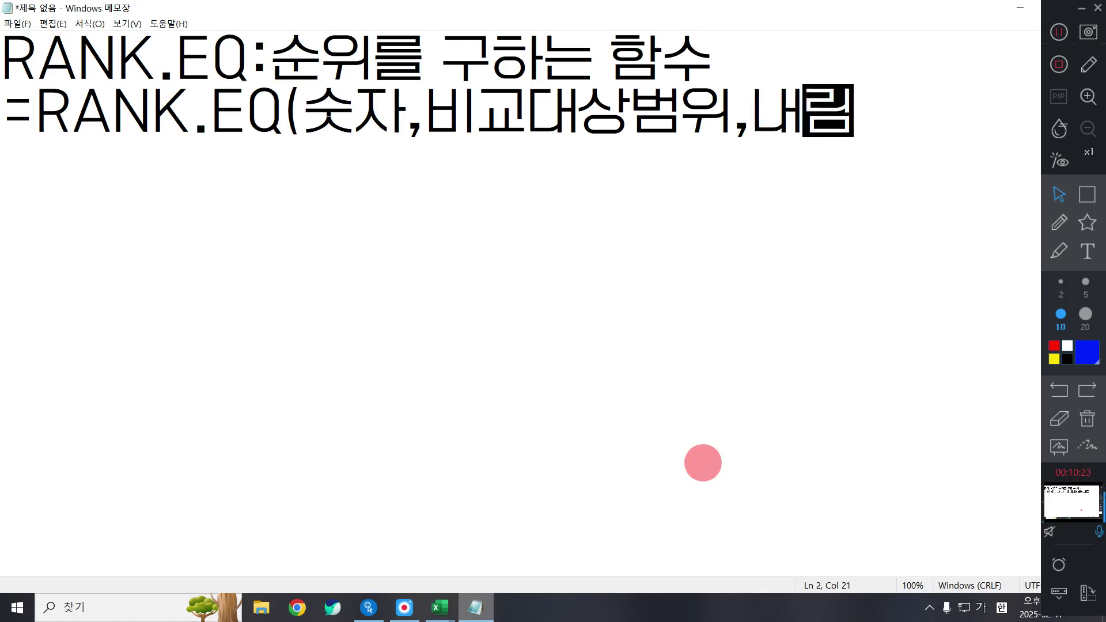
key("Hangul")
type("or")
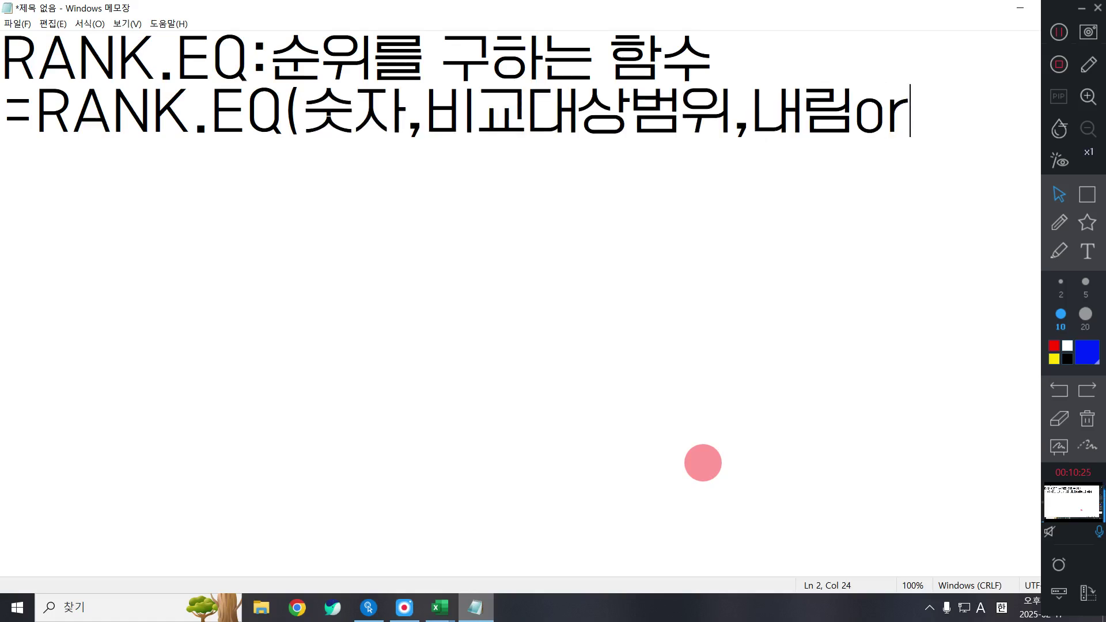
key("Hangul")
type("오름)")
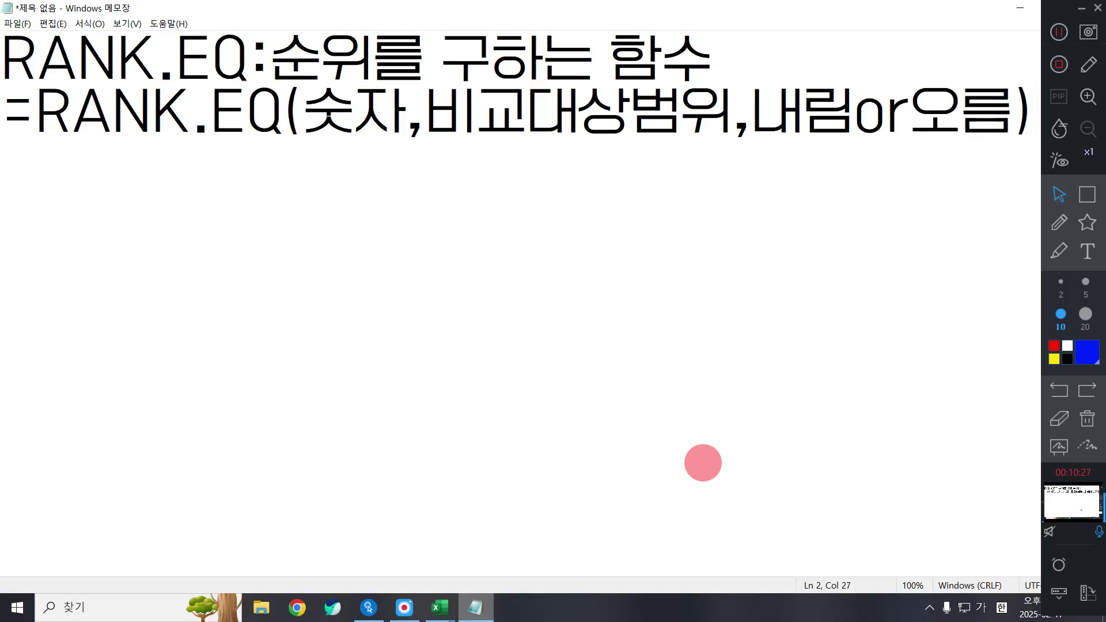
Insert 0 right after 내림 in the syntax's last argument
key("Left")
key("Left")
key("Left")
key("Left")
key("Left")
type("0")
key("Right")
key("Right")
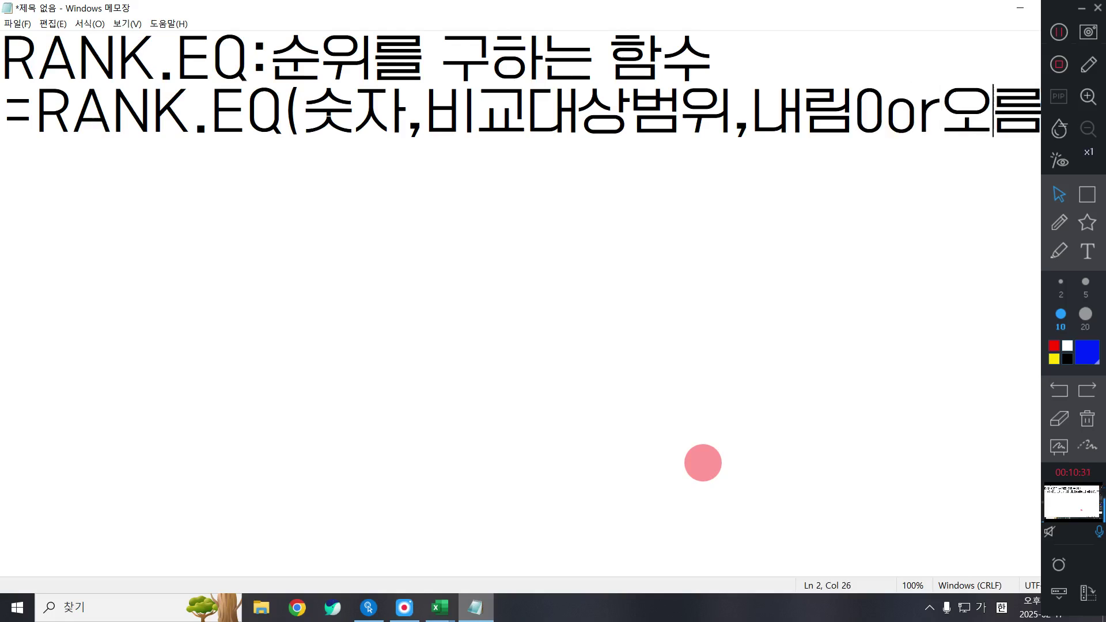
Move the 내림/오름 argument onto its own third line, add 1 after 오름, and leave blank lines below the syntax
key("Left")
key("Left")
key("Left")
key("Left")
key("Left")
key("Return")
key("Right")
key("Right")
key("Right")
key("Right")
key("Right")
key("Right")
key("Right")
key("Right")
key("Right")
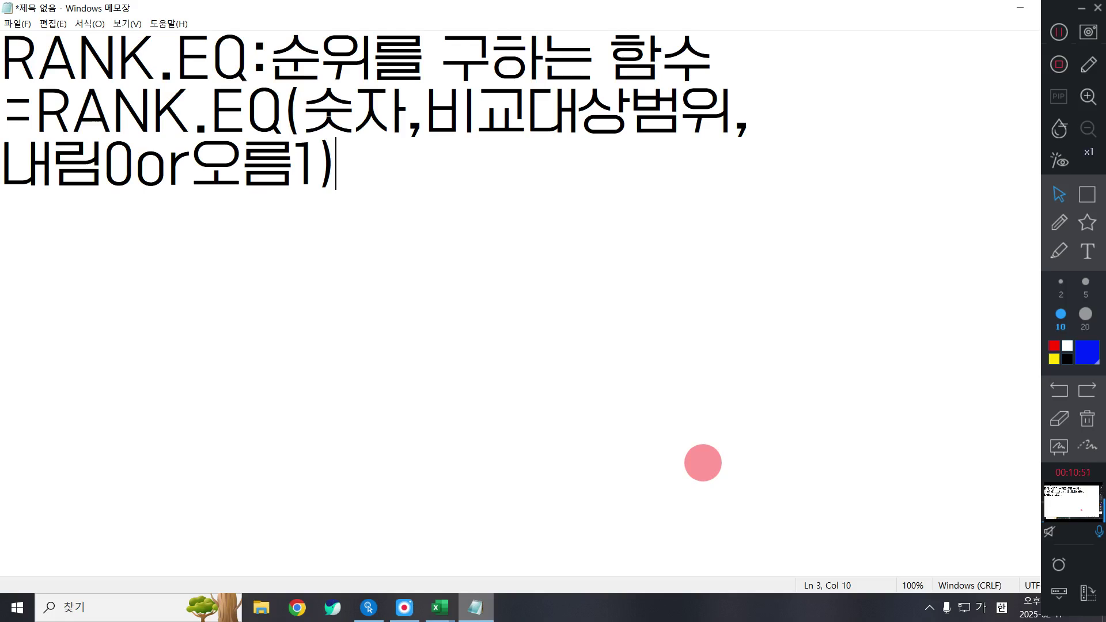
key("Return")
key("Return")
Return to the Excel workbook, start a RANK.EQ formula in cell J5 and open its function arguments dialog
left_click(1025, 9)
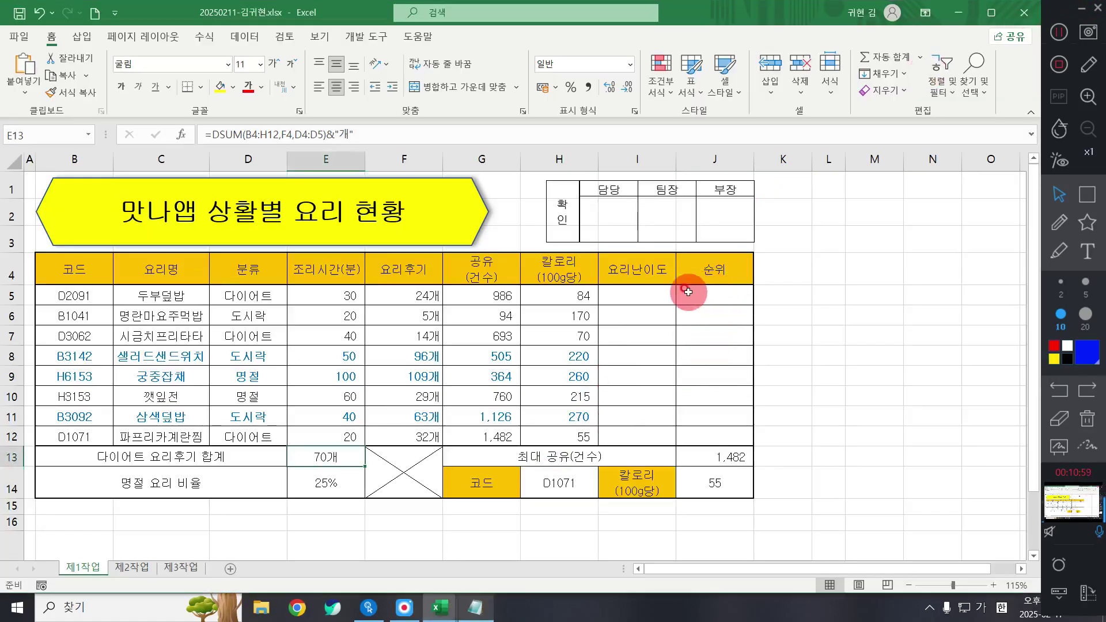
left_click(688, 293)
type("=ㄱㅁ")
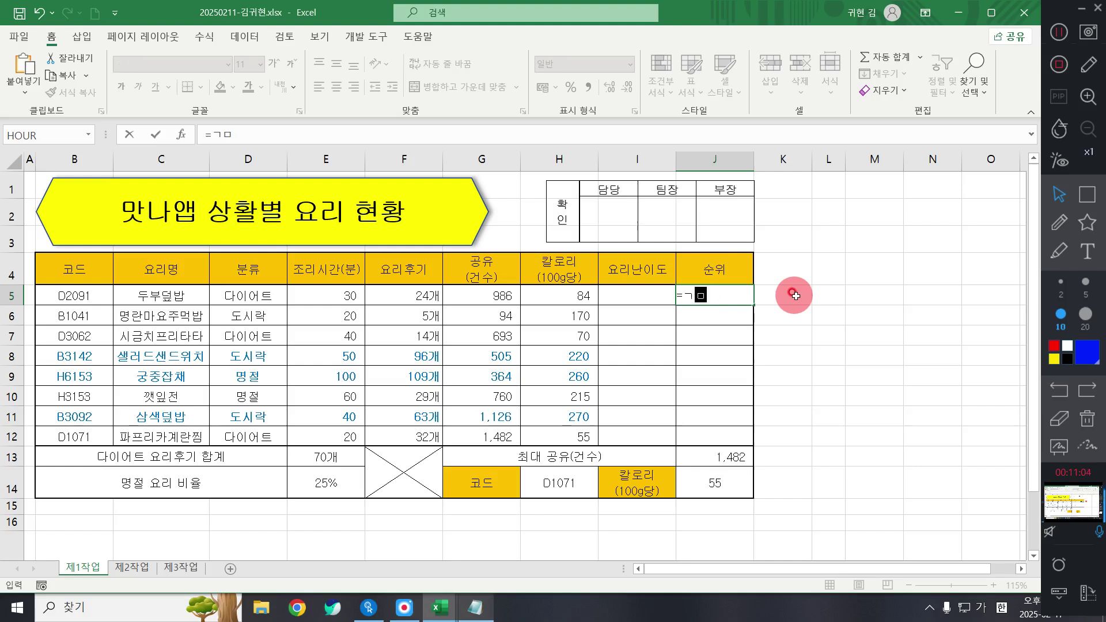
key("Hangul")
type("R")
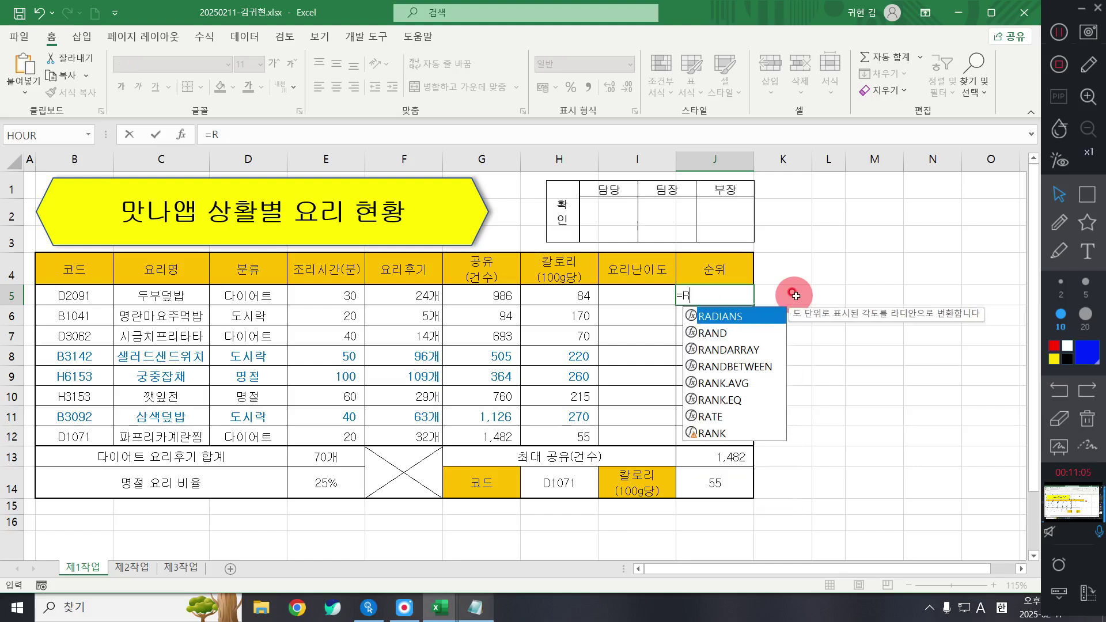
type("A")
key("Down")
key("Down")
key("Down")
key("Down")
key("Down")
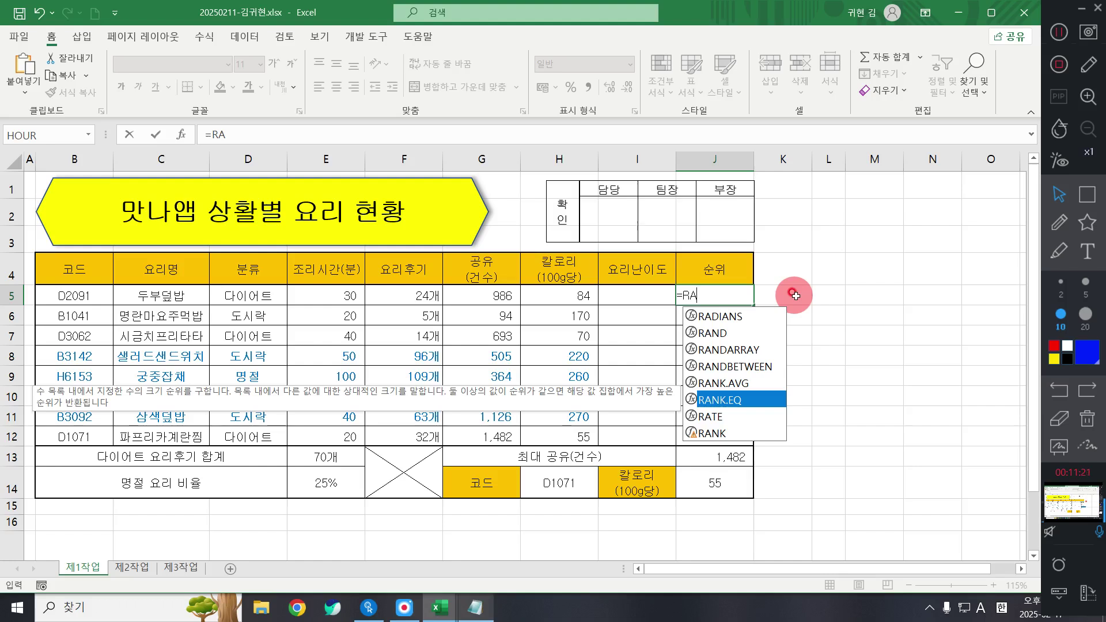
key("Tab")
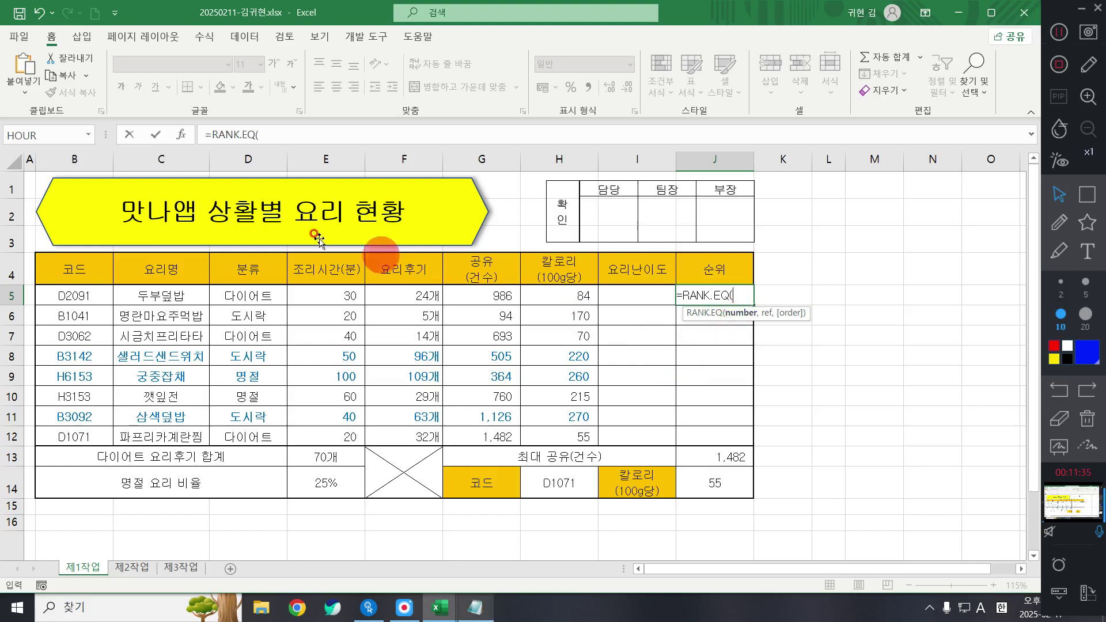
left_click(180, 135)
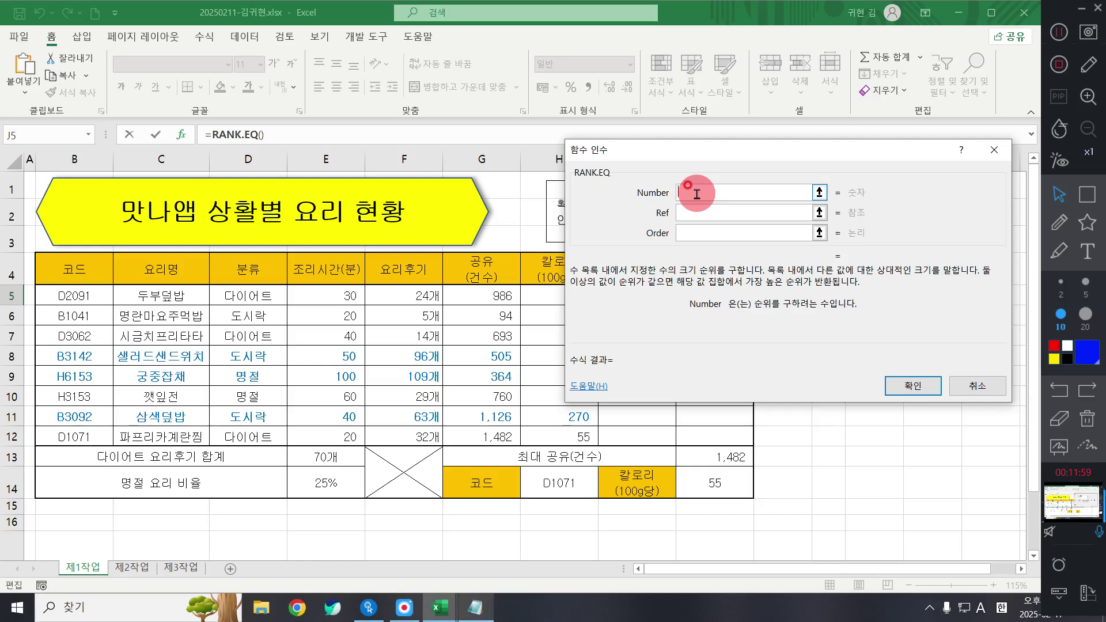
Move the arguments dialog clear of the table and draw blue annotation rectangles around cells J5 and G5
left_click_drag(707, 154, 694, 14)
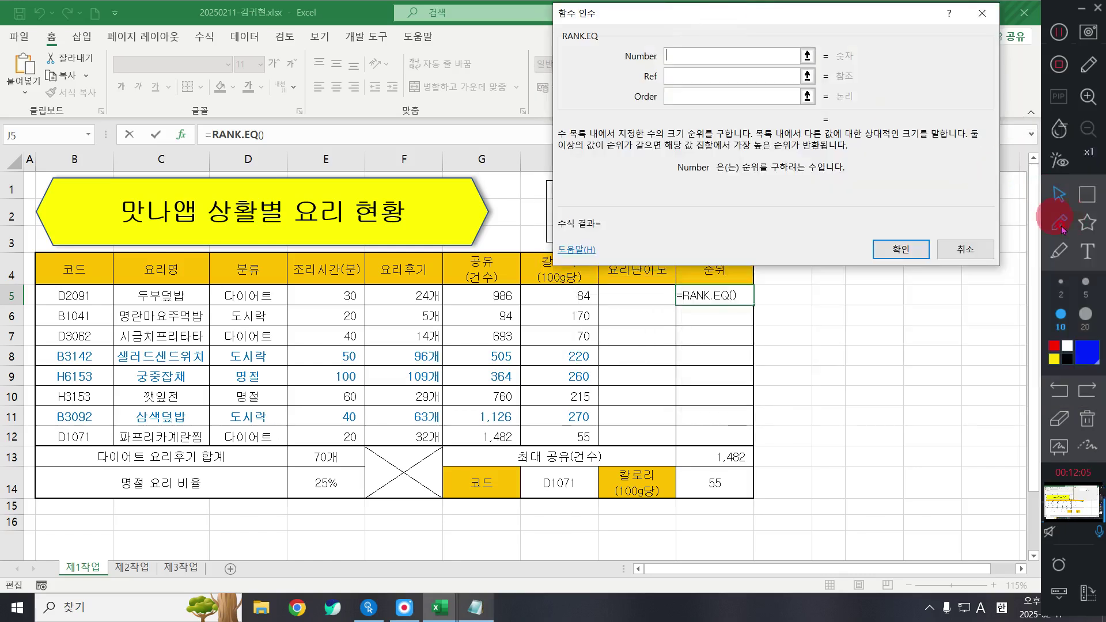
left_click(1088, 194)
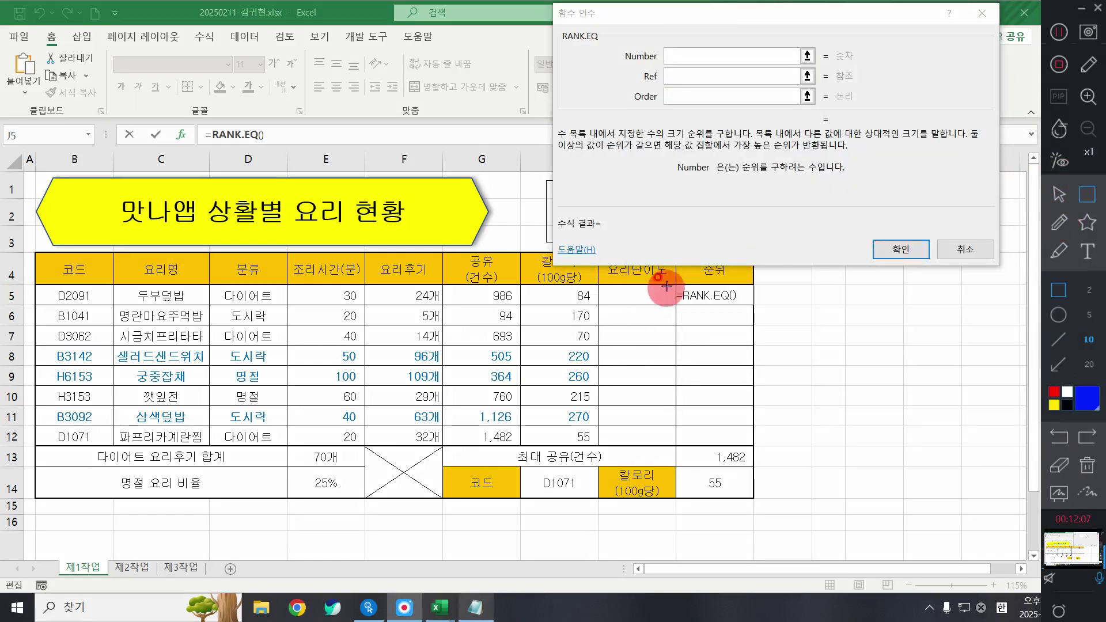
left_click_drag(667, 279, 772, 313)
mouse_move(415, 271)
left_mouse_down()
mouse_move(425, 289)
mouse_move(529, 311)
left_mouse_up()
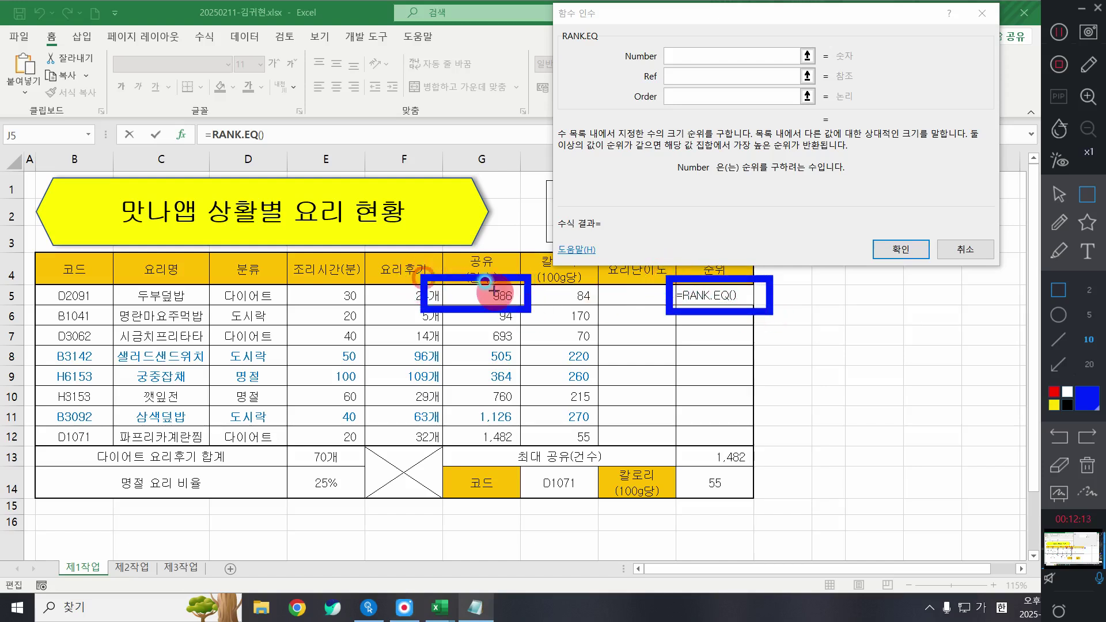
left_click_drag(706, 282, 717, 293)
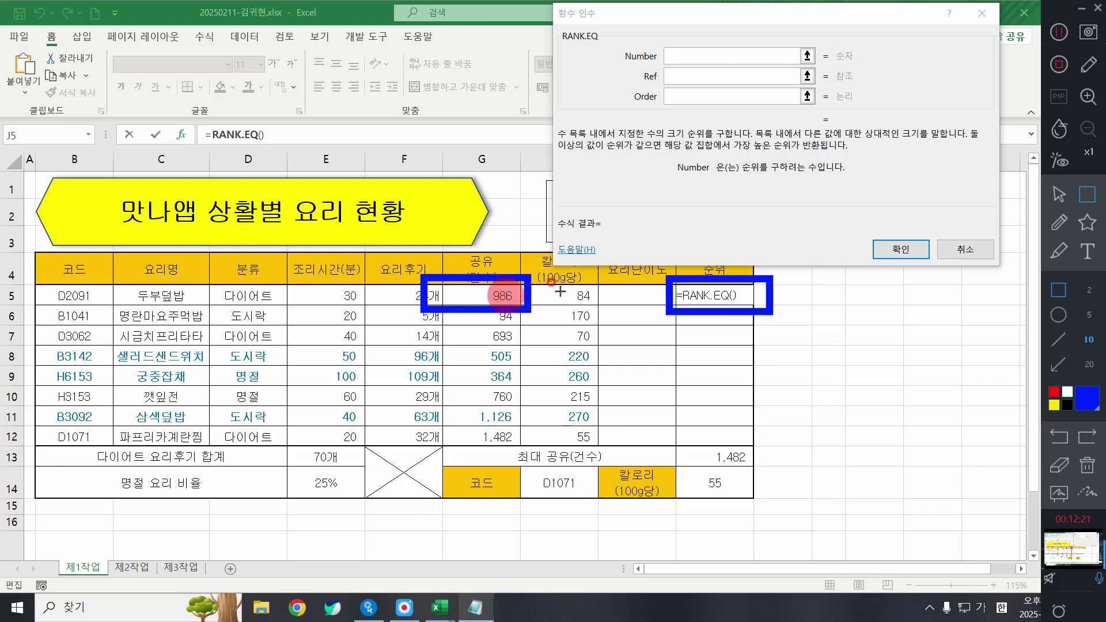
left_click(1052, 192)
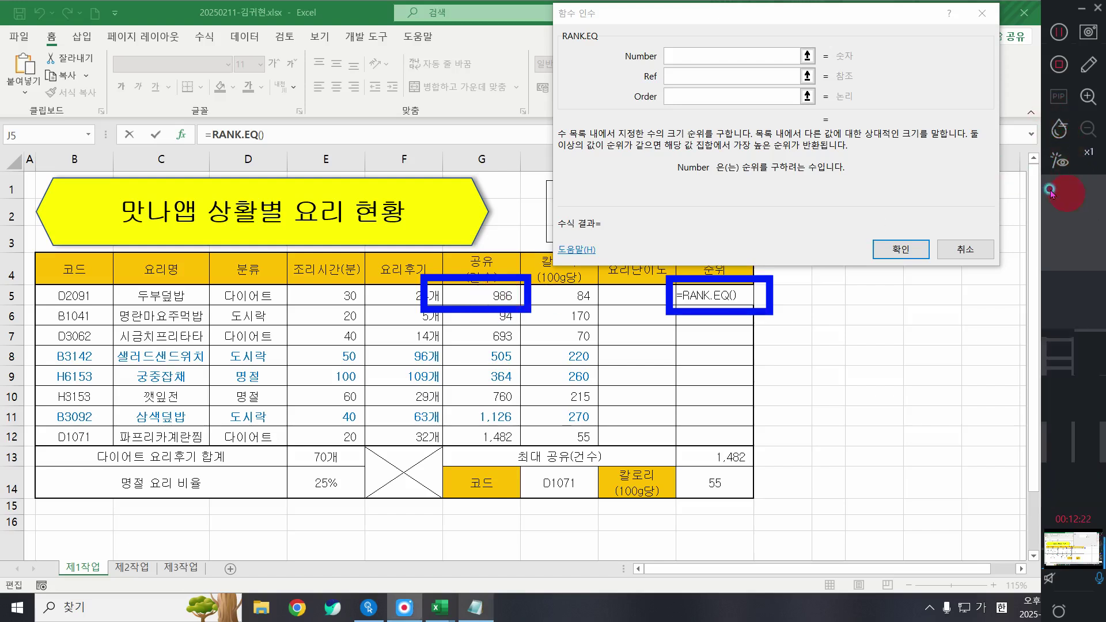
Set the RANK.EQ Number argument to G5 and the Ref argument to the absolute range $G$5:$G$12
left_click(711, 56)
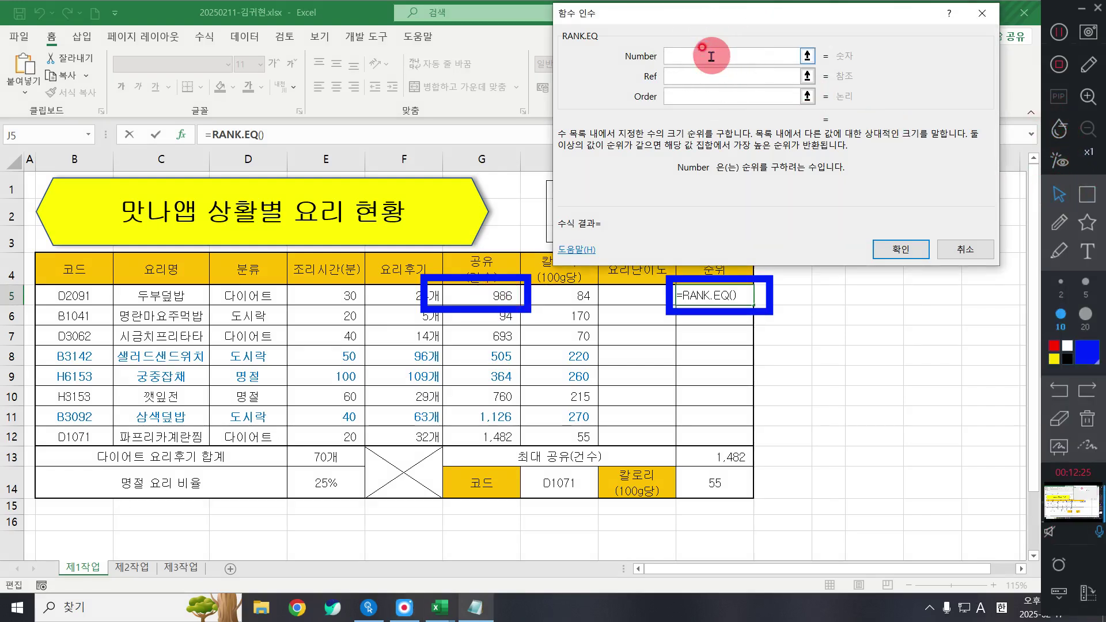
left_click(489, 301)
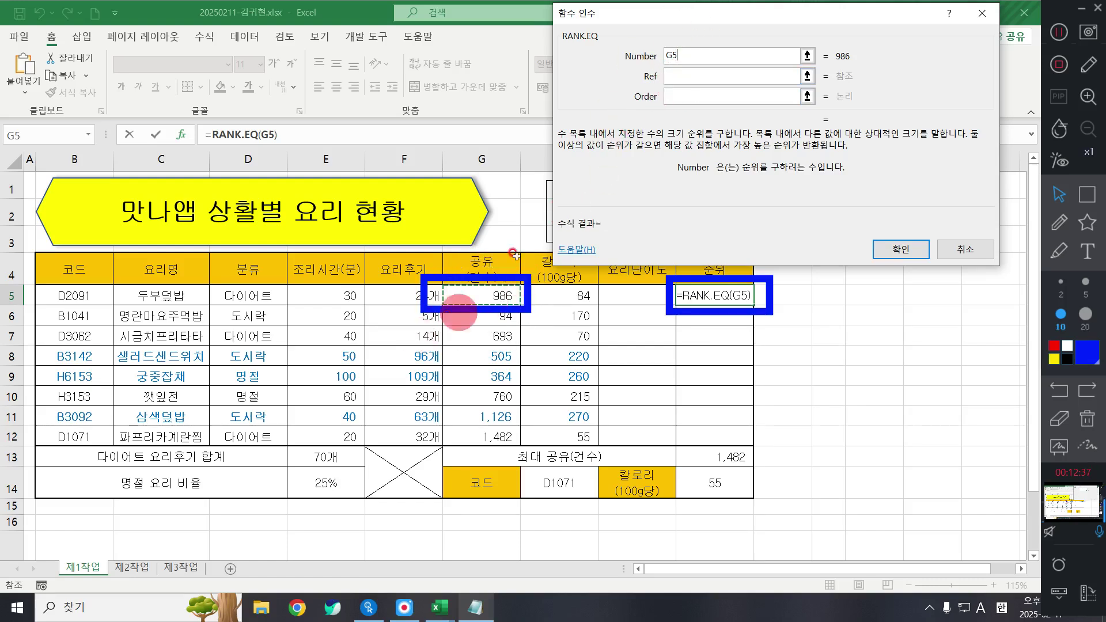
left_click(690, 79)
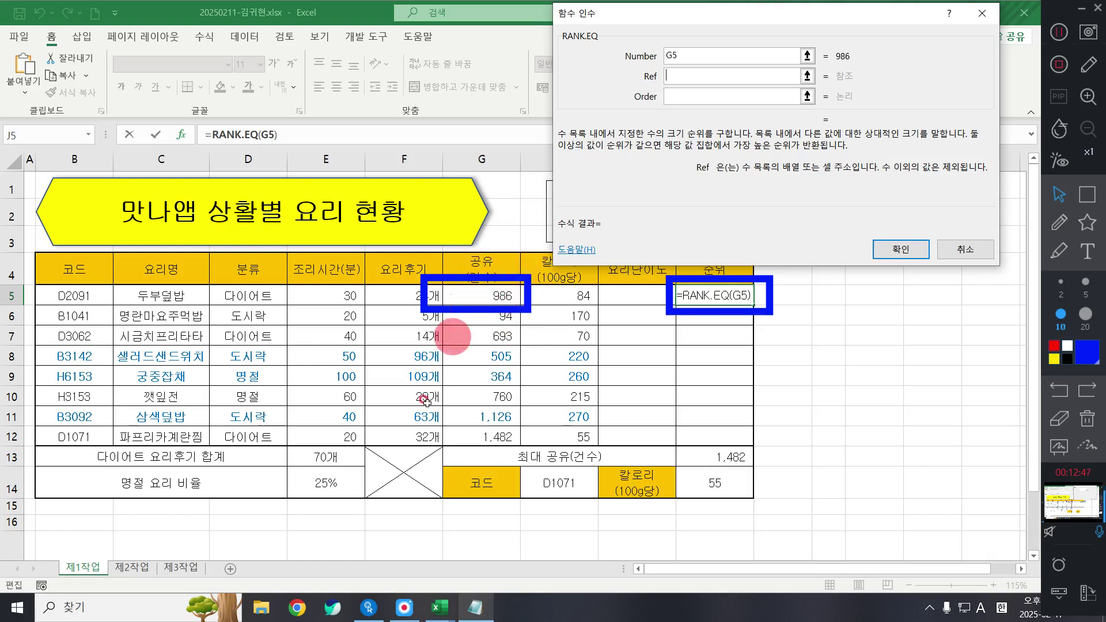
left_click_drag(471, 296, 476, 442)
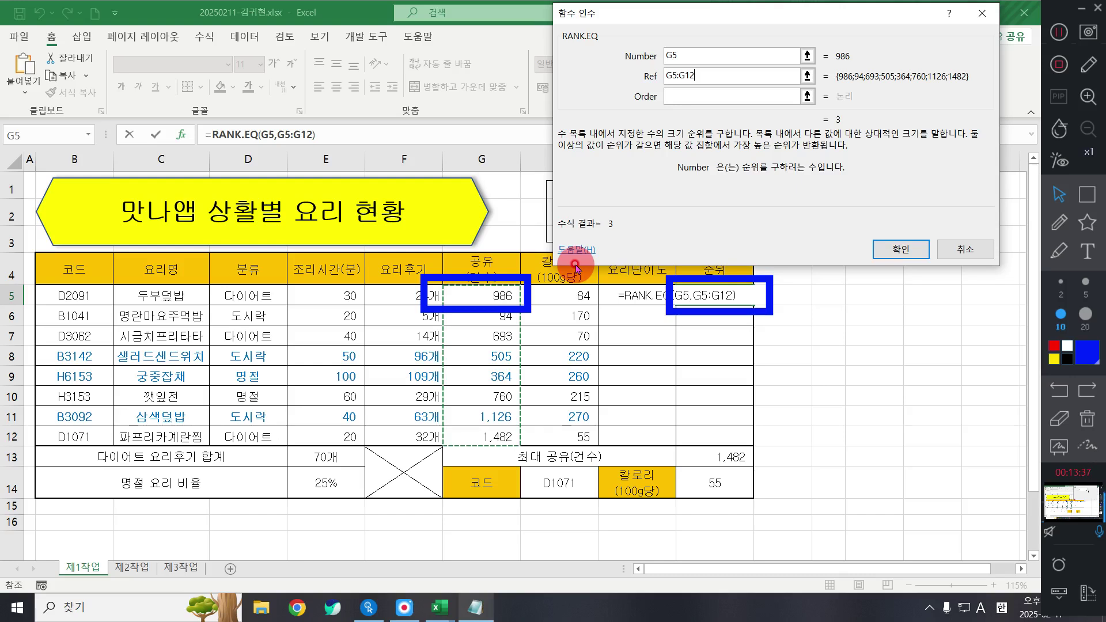
key("F4")
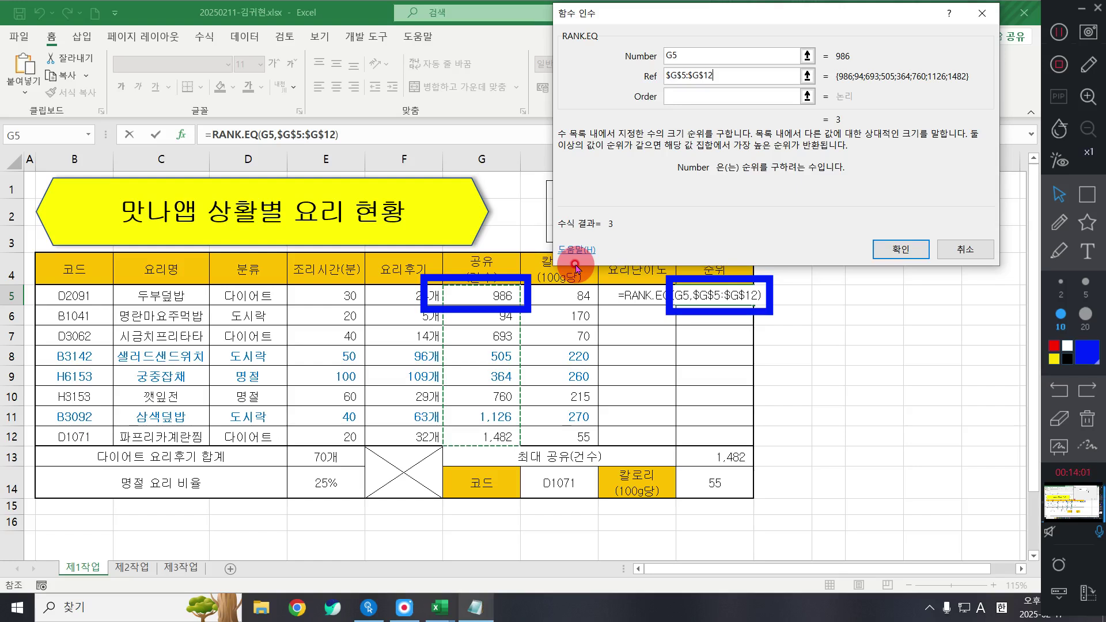
Set the Order argument to 0, accept the RANK.EQ formula in J5 and close the screen magnifier
left_click(677, 97)
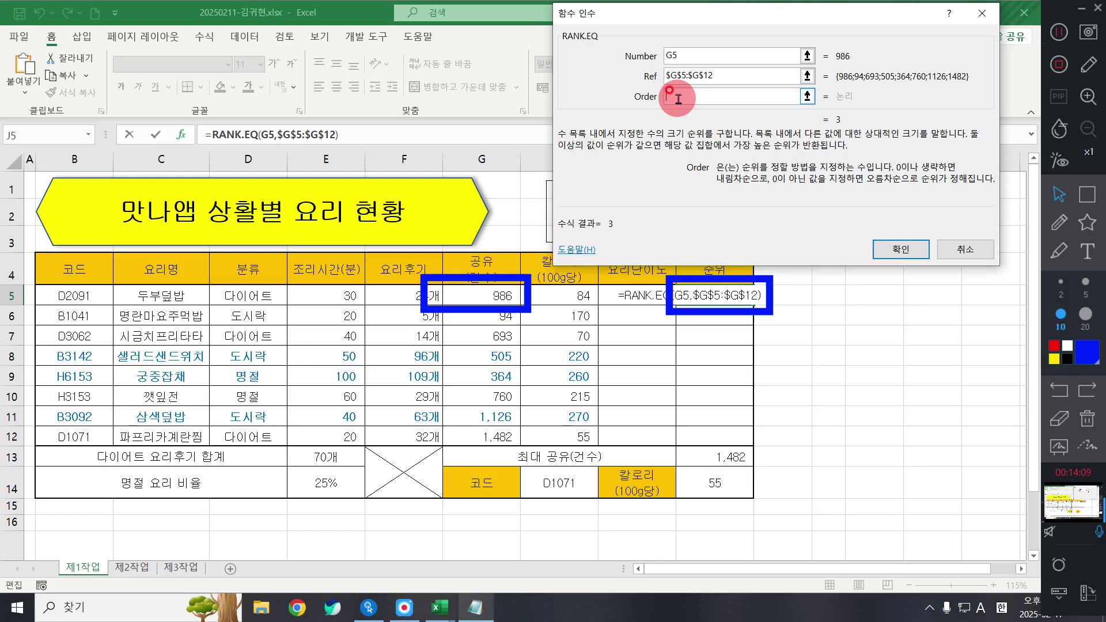
type("0")
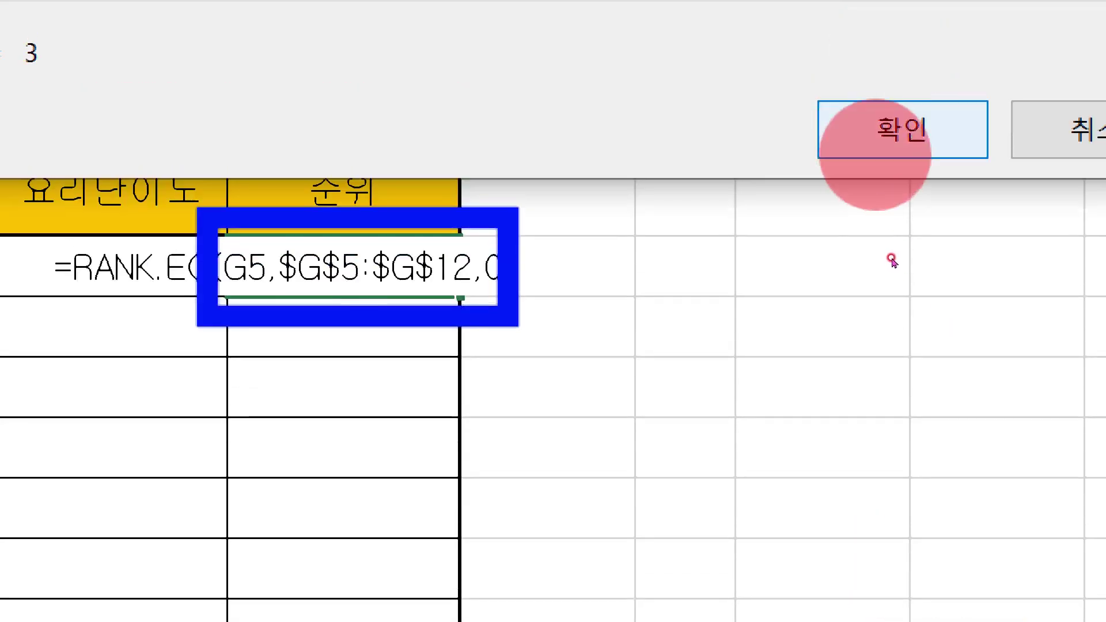
left_click(876, 144)
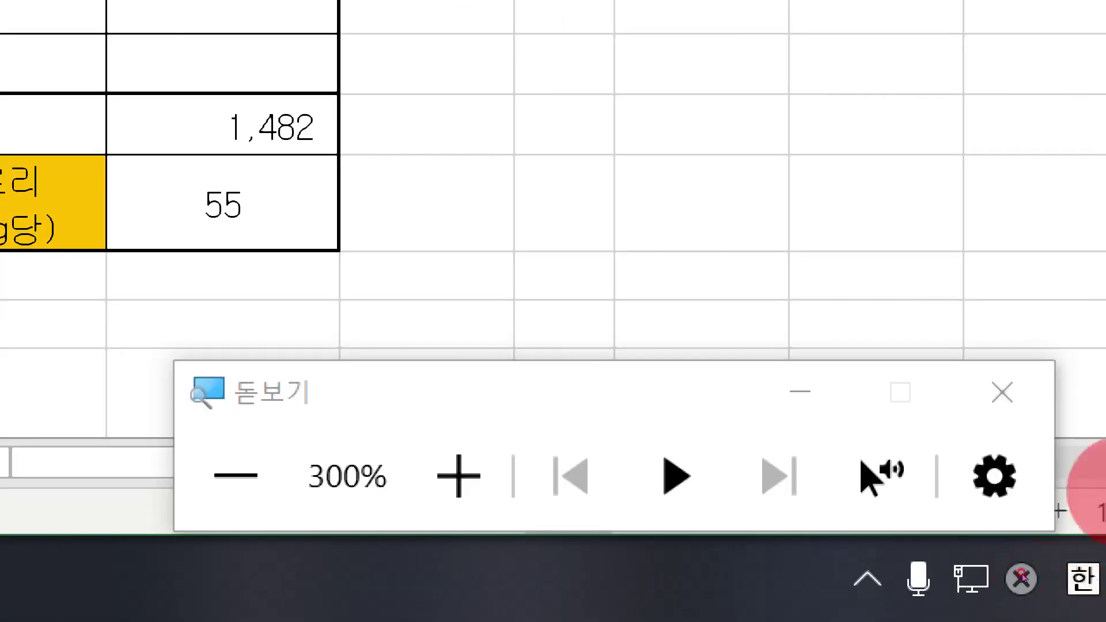
left_click(946, 390)
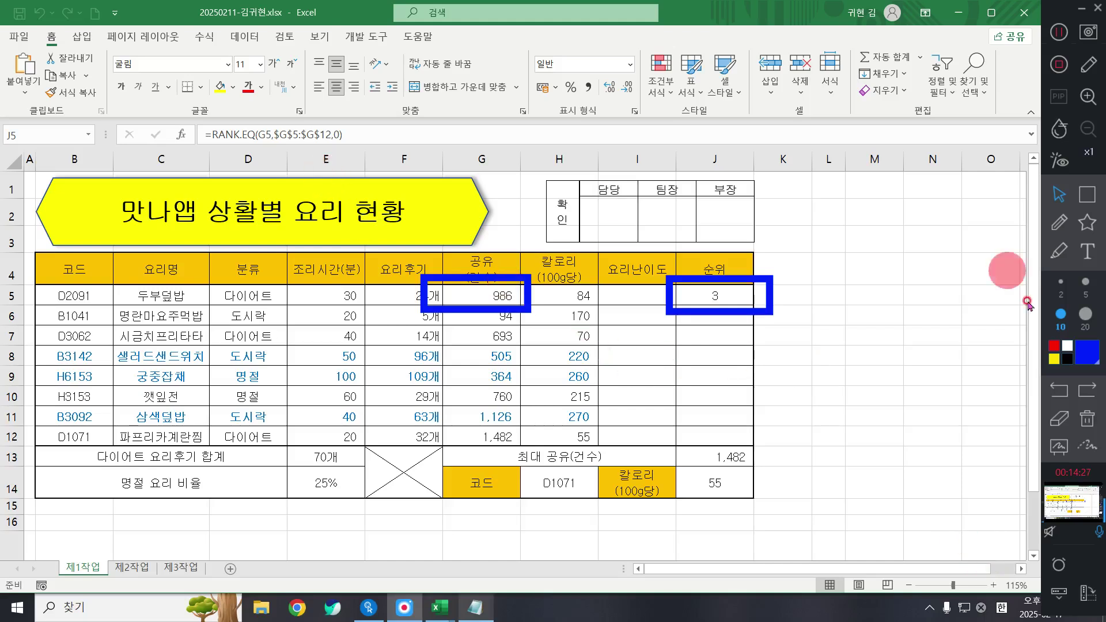
Clear the blue annotation rectangles and fill the RANK.EQ formula from J5 down through J12
left_click(1087, 419)
left_click(716, 292)
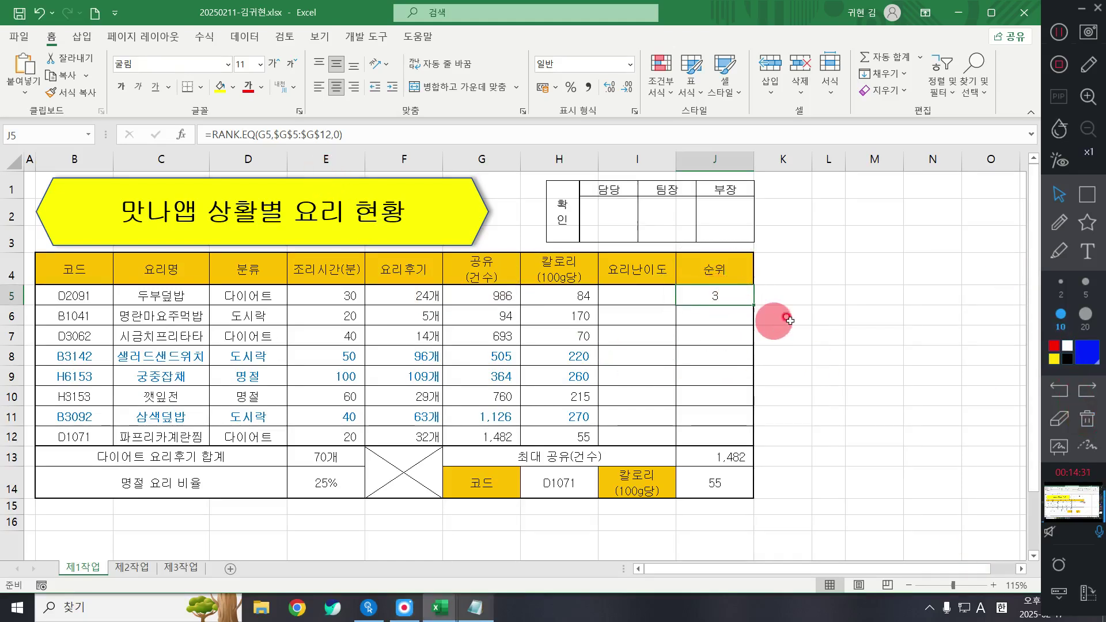
left_click_drag(752, 305, 759, 441)
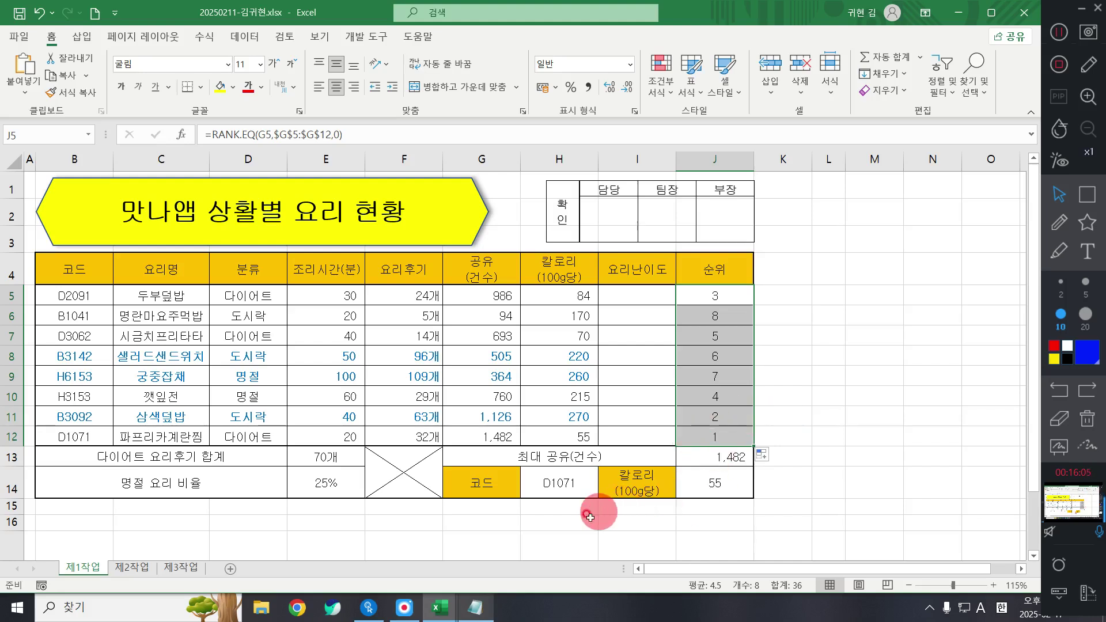
Switch to Notepad and replace the whole RANK.EQ note with the heading "CHOOSE :"
left_click(476, 607)
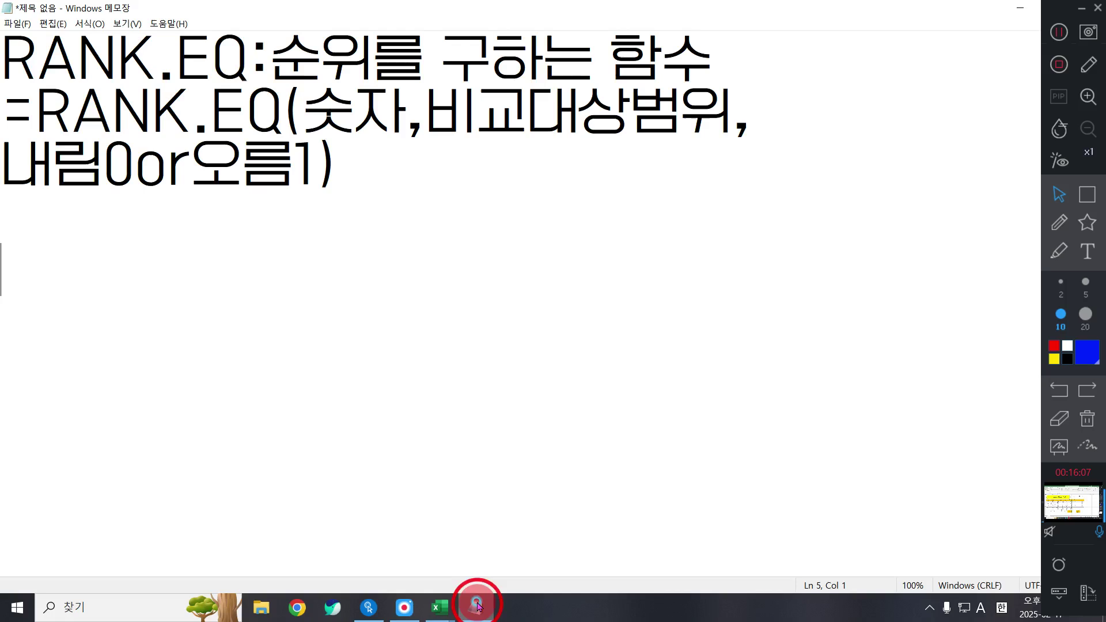
key("ctrl+a")
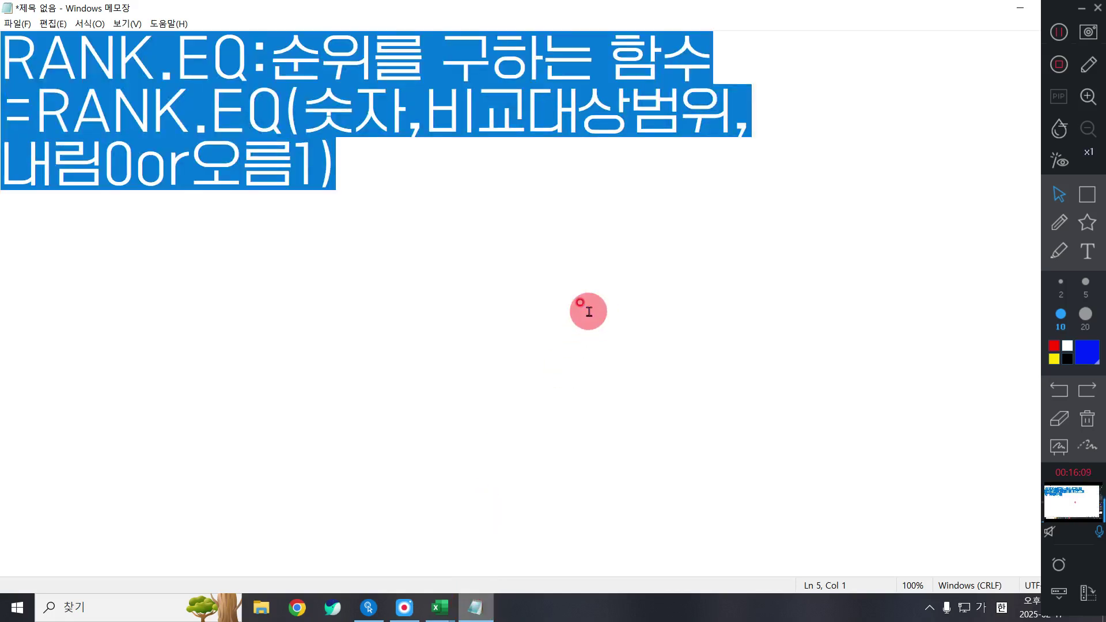
key("Delete")
key("Hangul")
type("CHO")
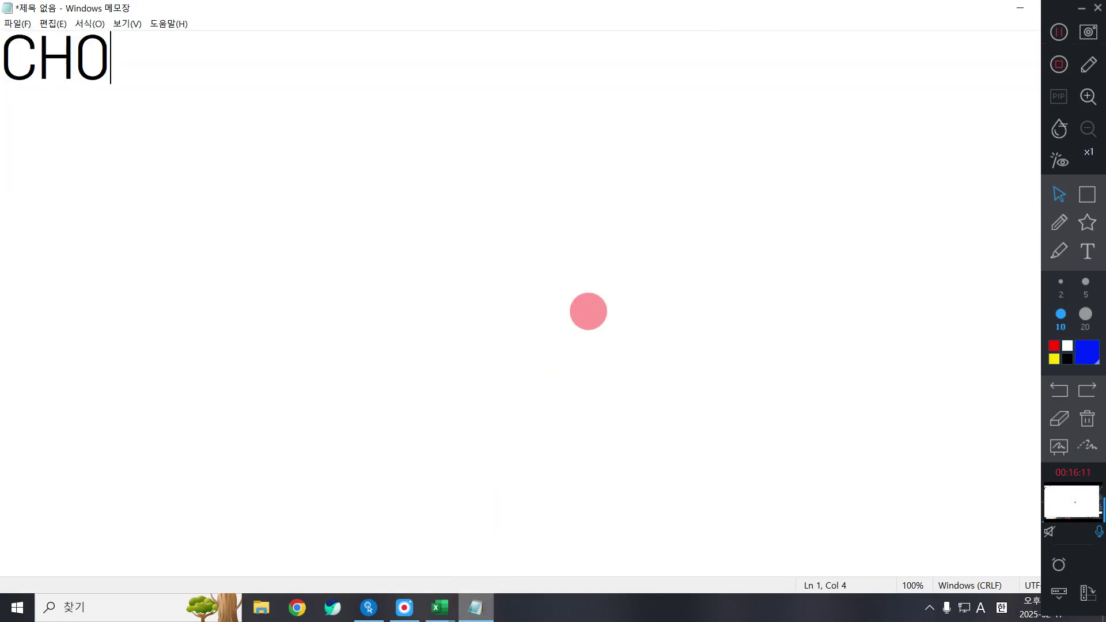
type("OSE :")
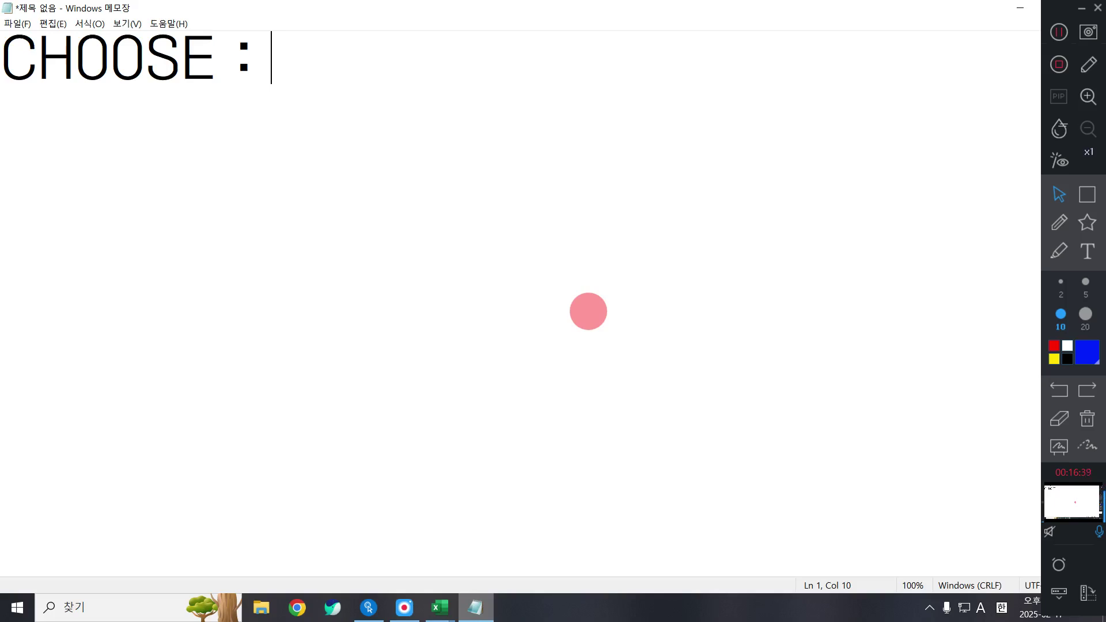
Begin the CHOOSE description after the colon with "숫자에 원하는 값"
type("TN")
key("BackSpace")
key("BackSpace")
key("Hangul")
type("숫ㅈ")
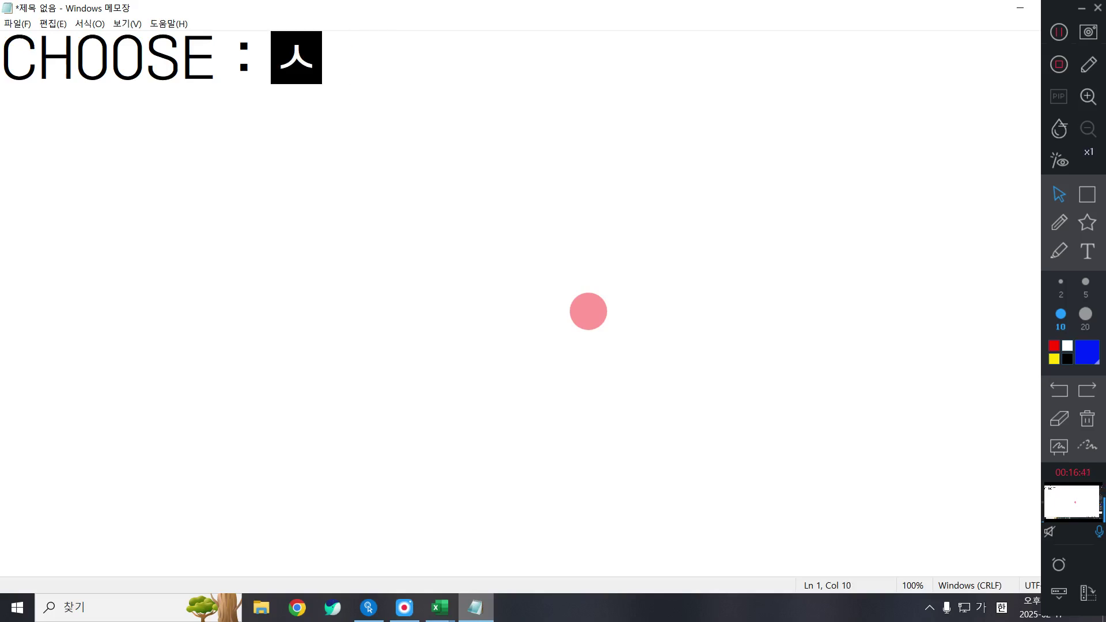
type("ㅏ에 우")
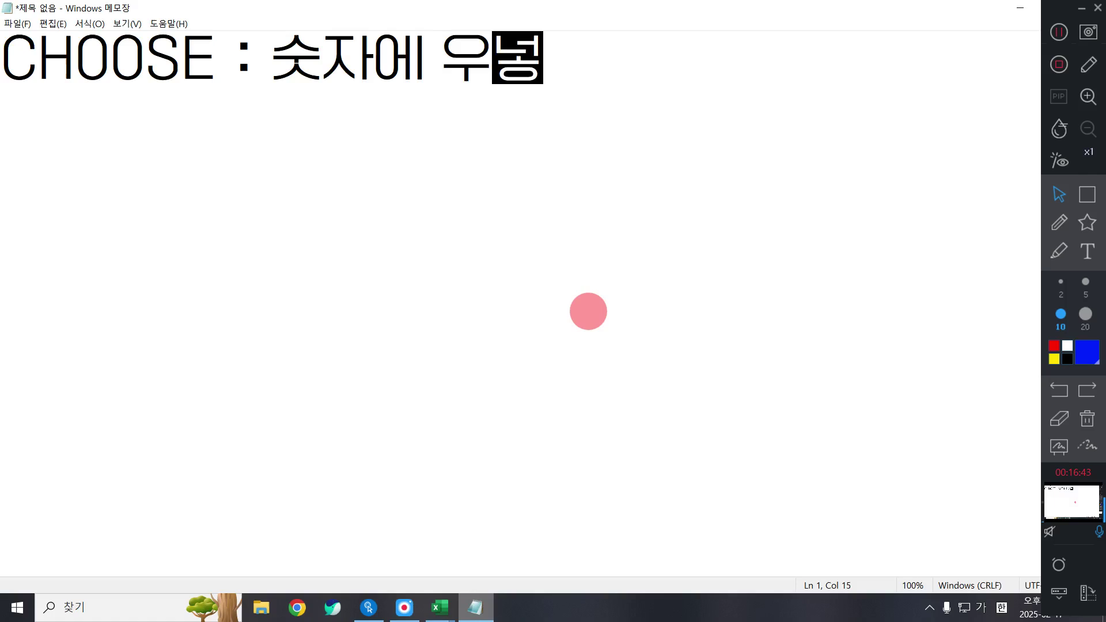
key("BackSpace")
type("원하는 값")
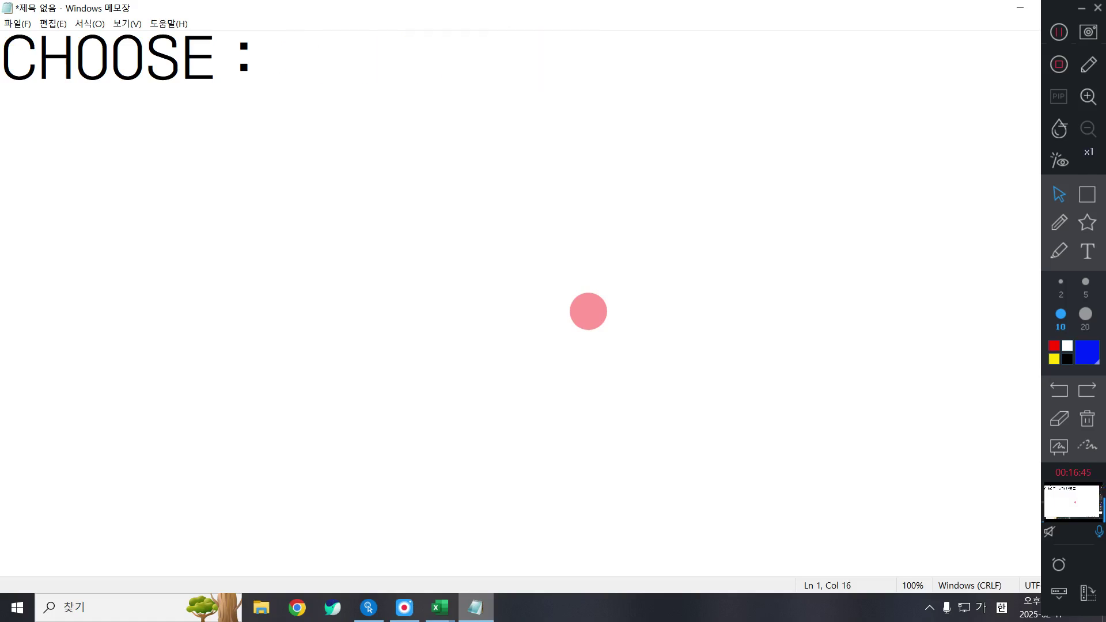
Continue the first line of the description with "을 대입을" after 값
type("을 대입")
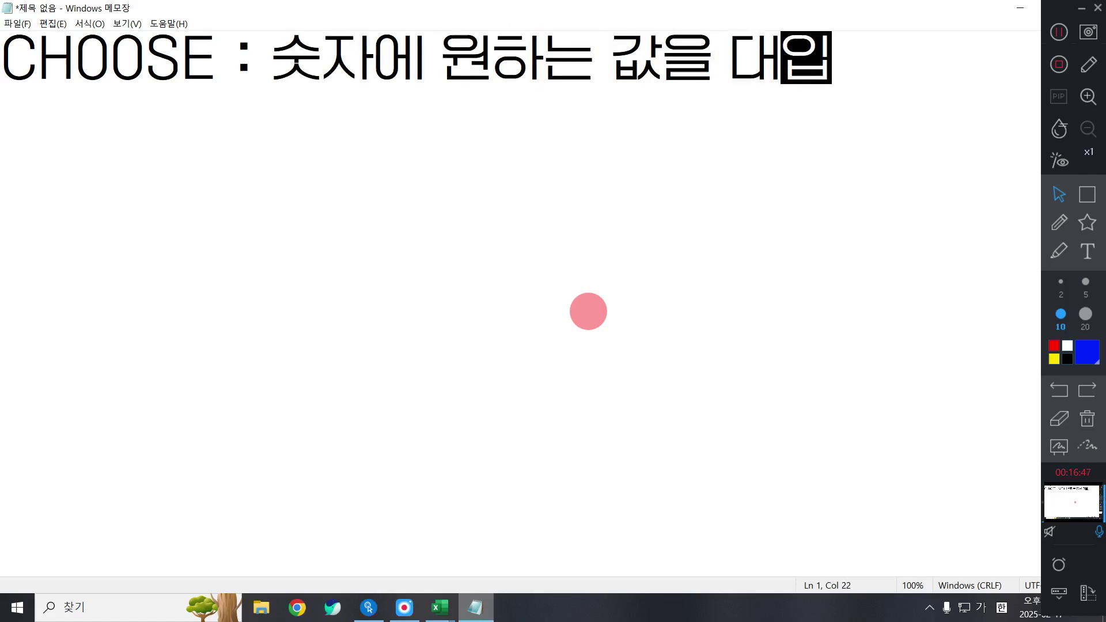
key("BackSpace")
key("BackSpace")
key("BackSpace")
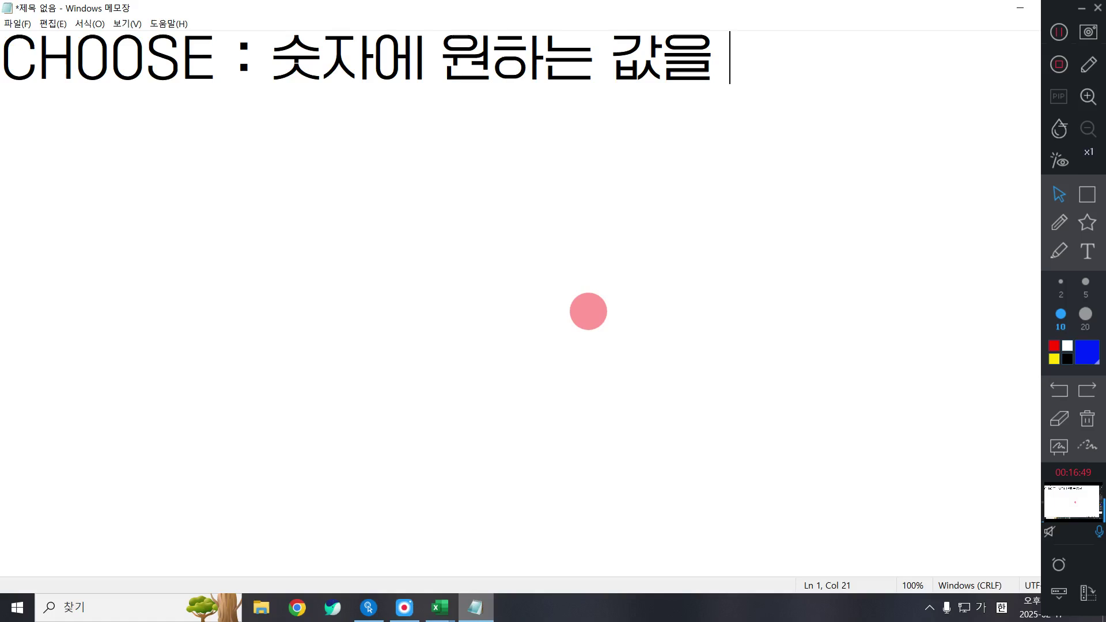
type("ㄷ")
key("BackSpace")
type("대입을")
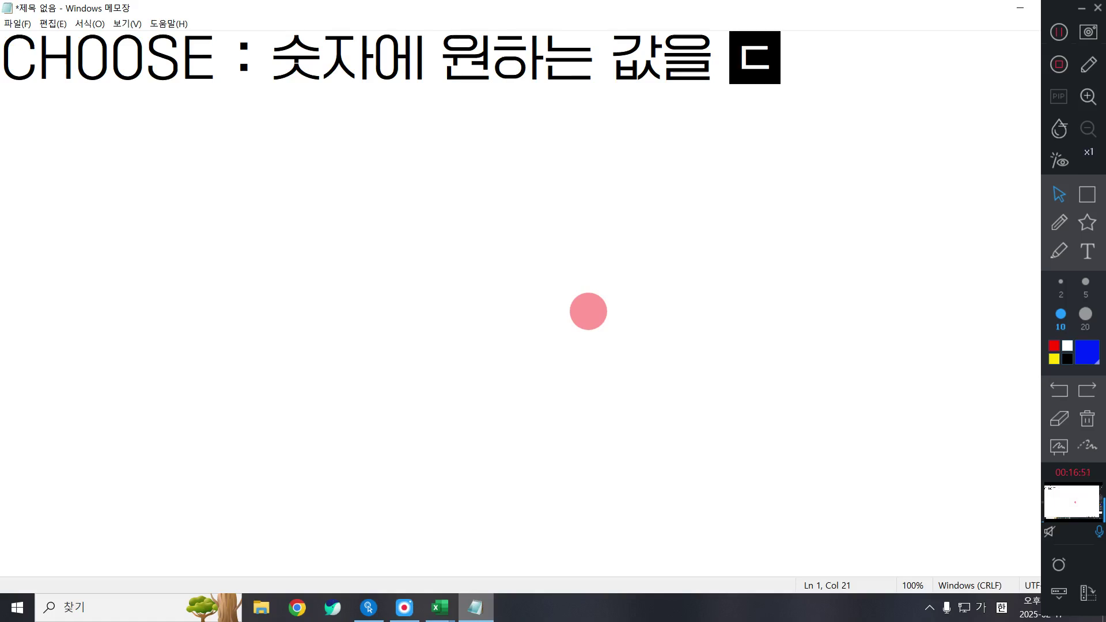
Finish the description on a second line with "해주는 함수"
key("Return")
type("해주는 함수")
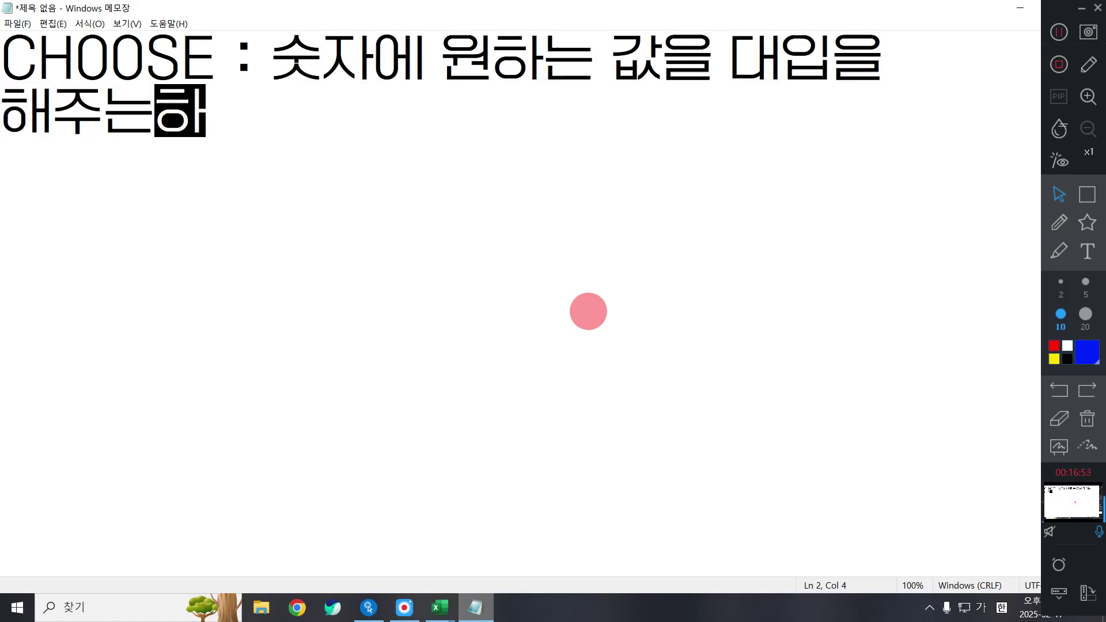
key("BackSpace")
key("BackSpace")
key("BackSpace")
type("함수")
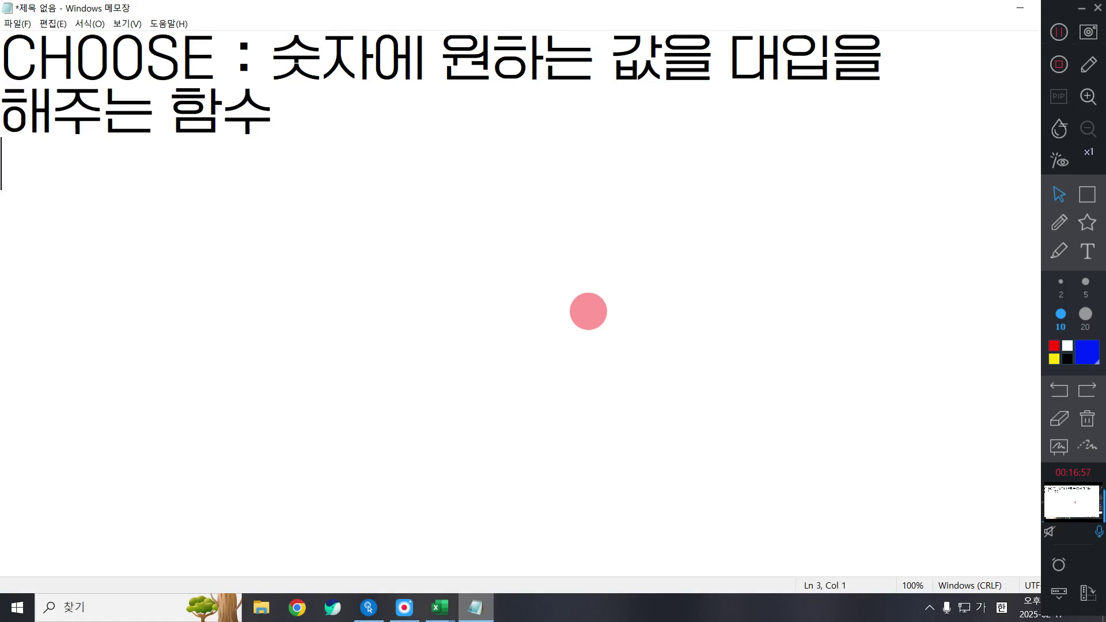
Begin the function syntax on the third line as "=CHOOSE(숫자,"
key("Hangul")
type("CHOOSE(")
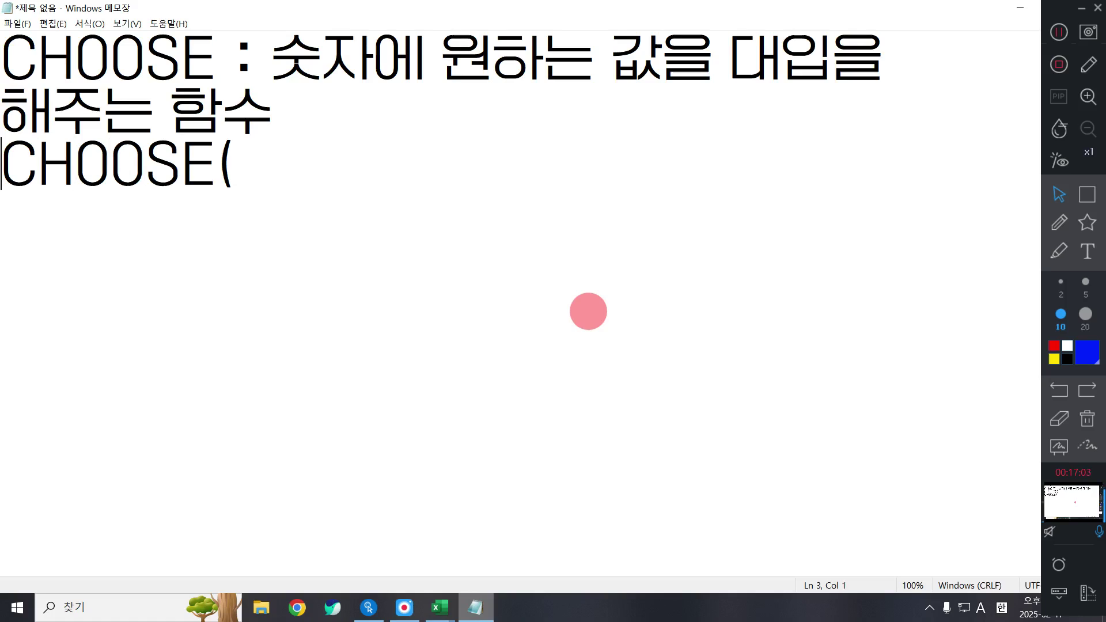
type("=")
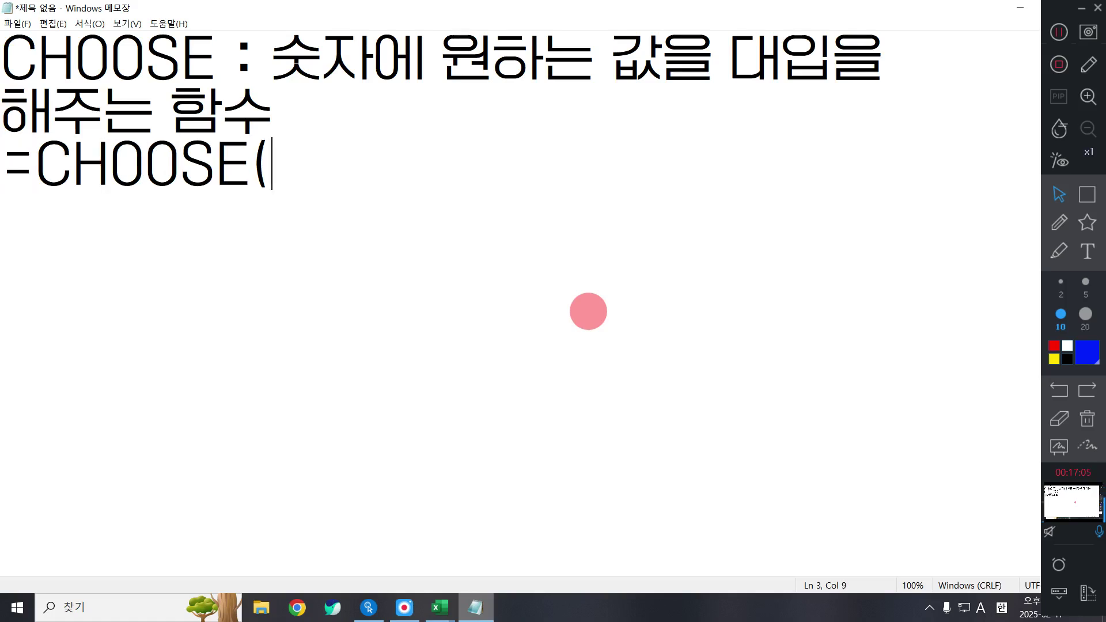
type("TN")
key("BackSpace")
key("BackSpace")
key("Hangul")
type("숫자,")
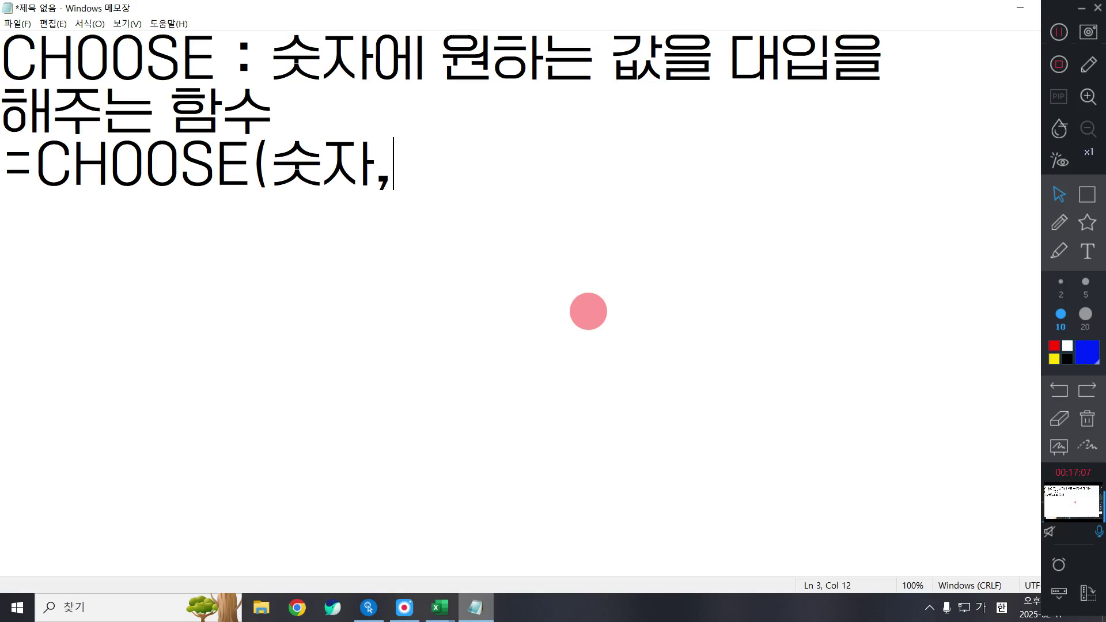
Add the argument "1반환값," to the CHOOSE syntax and begin the following argument with 2
type("1ㄷ")
key("BackSpace")
type("반화")
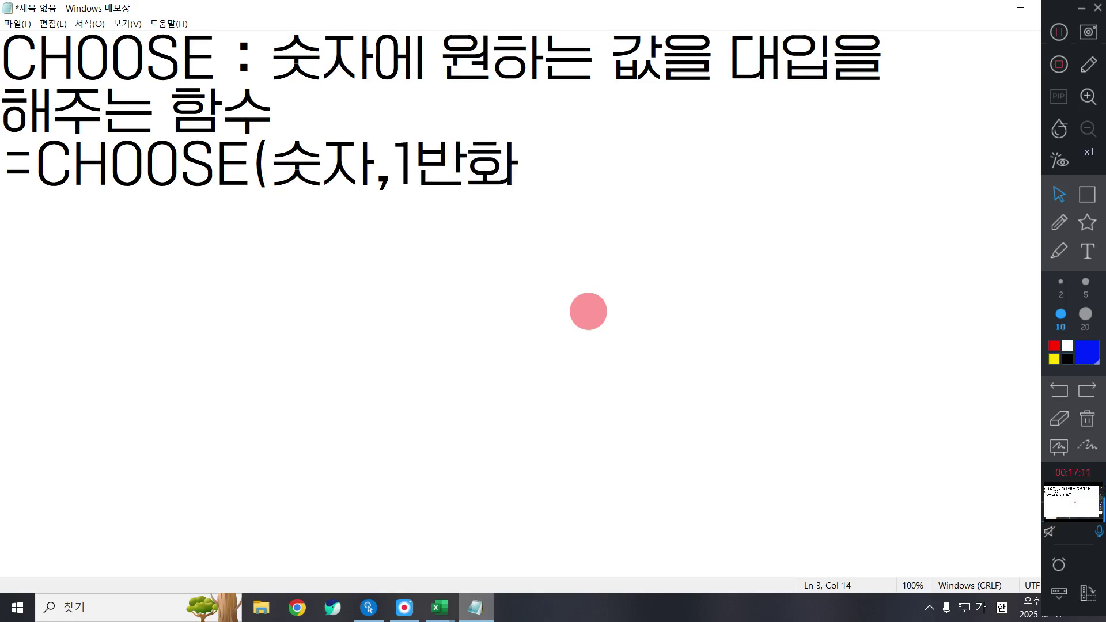
type("ㄱㅂㅅ")
key("BackSpace")
key("BackSpace")
key("BackSpace")
type("환ㄱ")
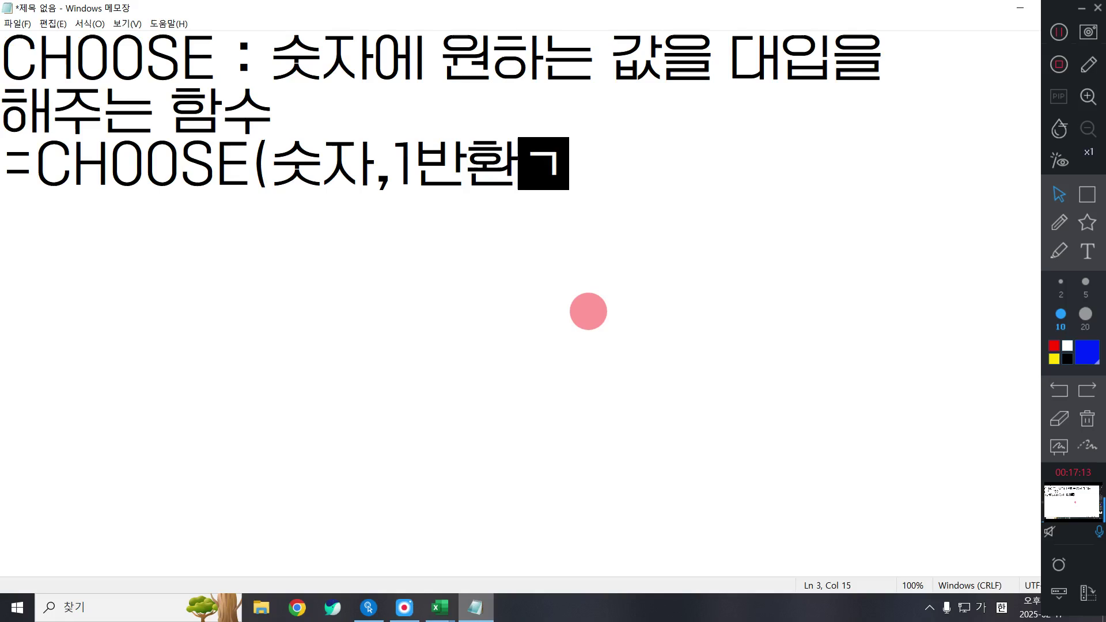
type("값,2,반")
Correct the second argument to "2반환값," and add "3반환값" as the third argument
key("BackSpace")
key("BackSpace")
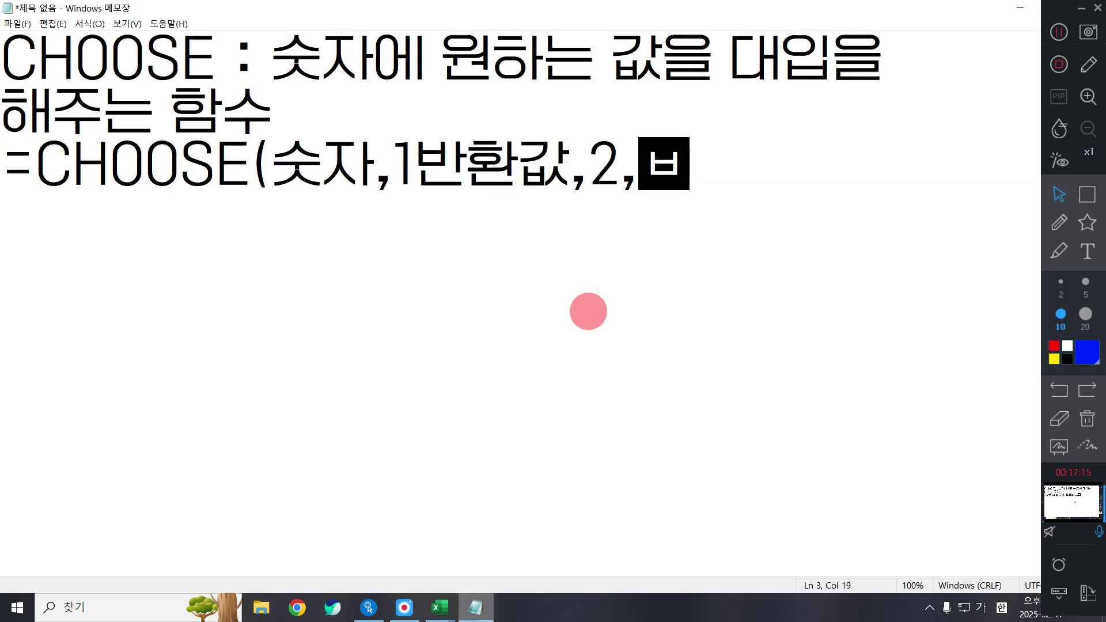
key("BackSpace")
key("BackSpace")
type("반확")
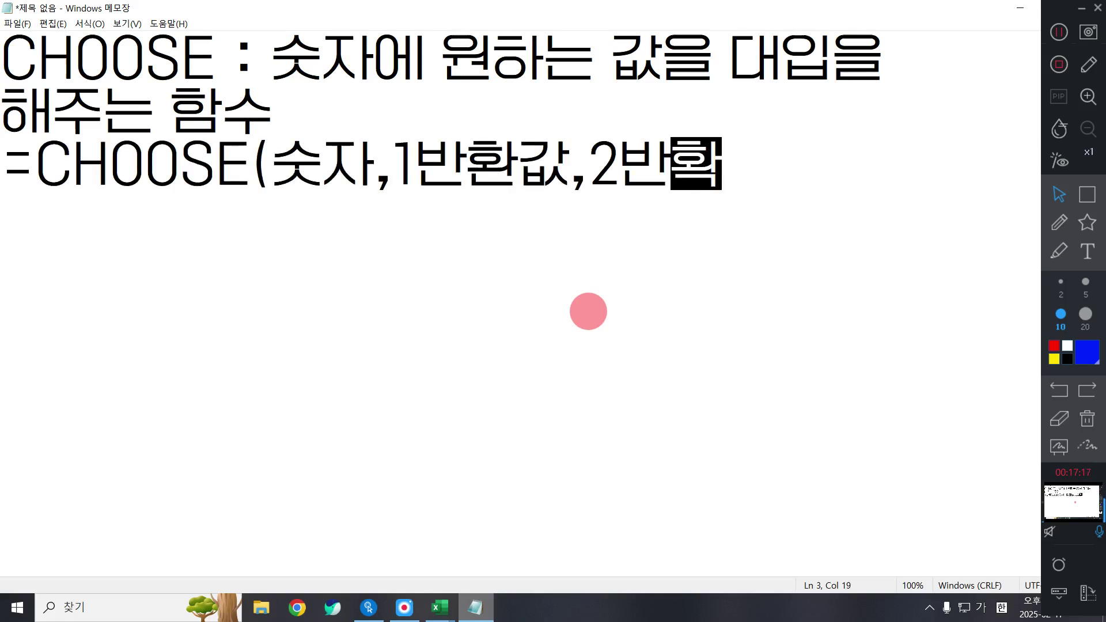
key("BackSpace")
type("환값,3")
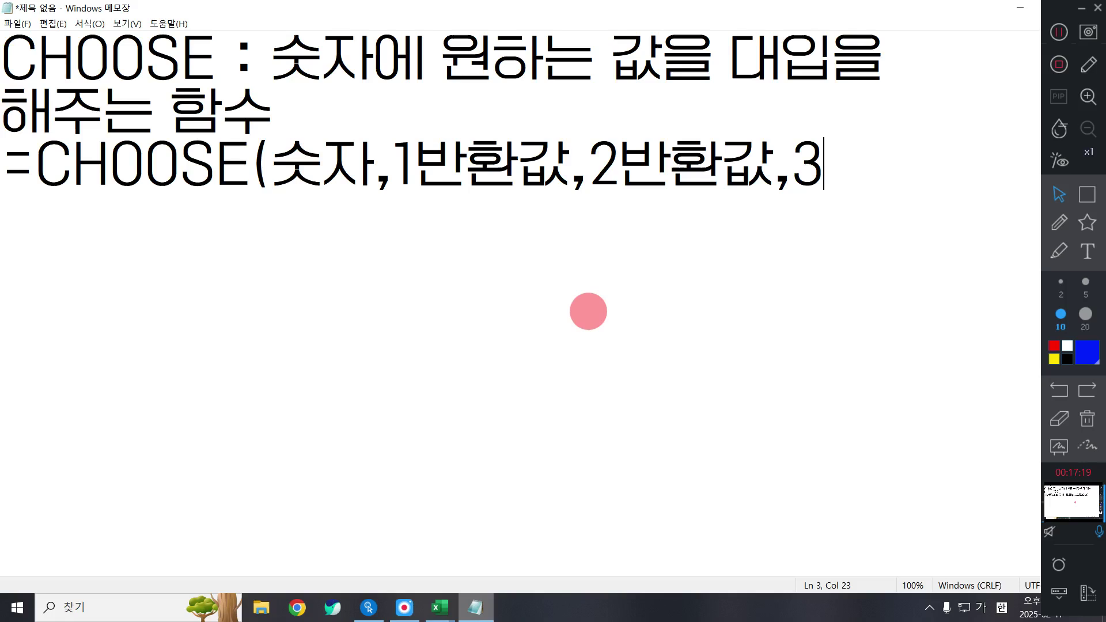
type("반환값")
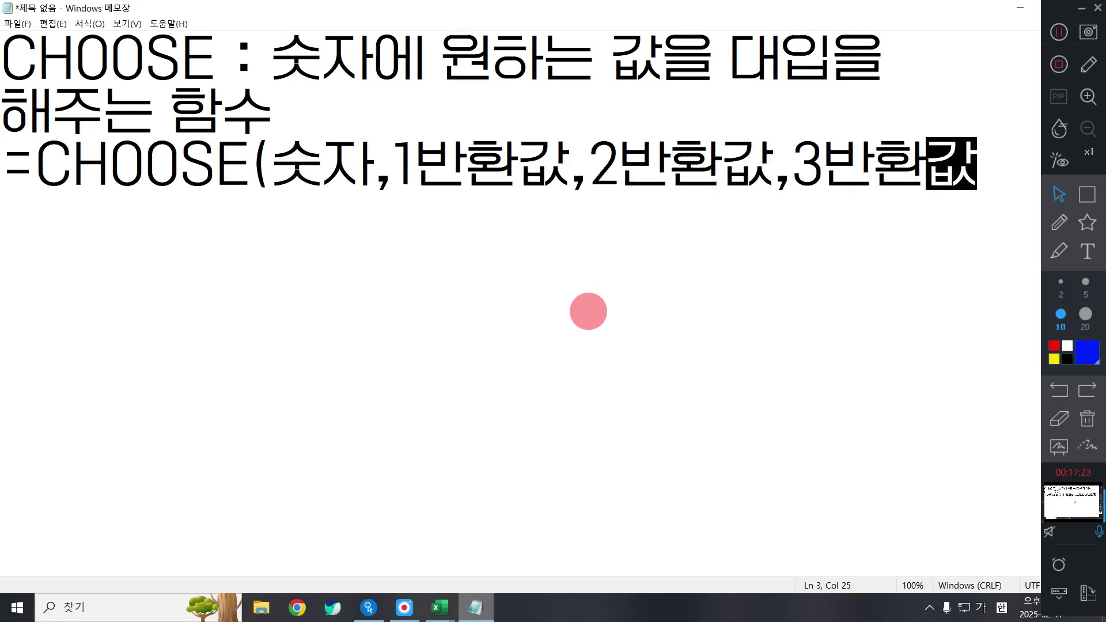
Insert the special ellipsis character "…" after 3반환값 in the CHOOSE syntax
type("ㄱ")
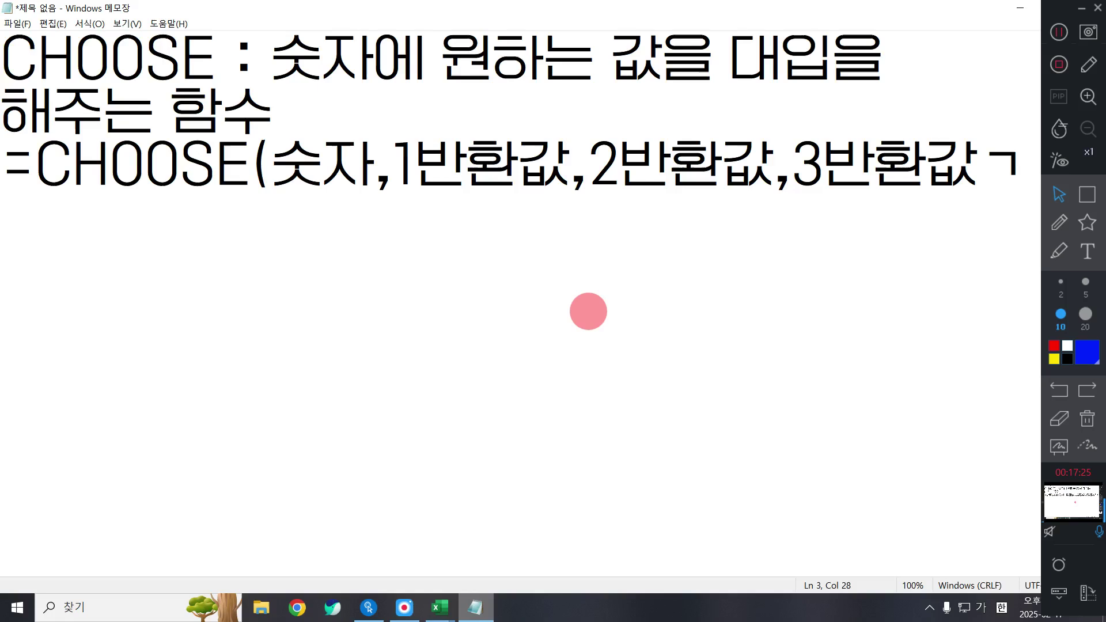
type("ㄱ")
key("Hangul_Hanja")
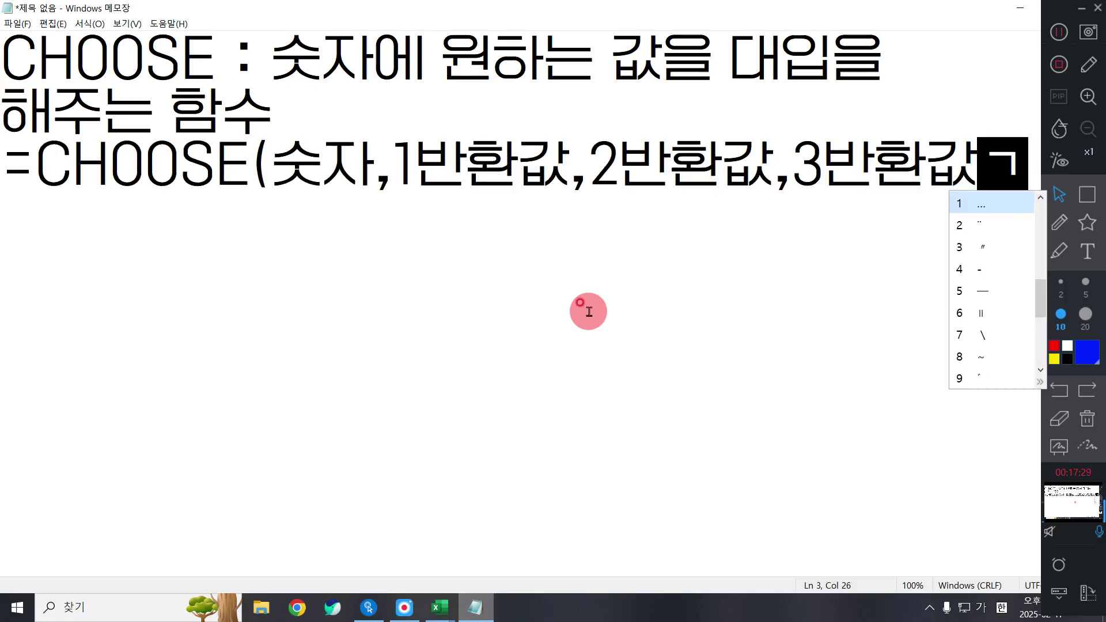
key("1")
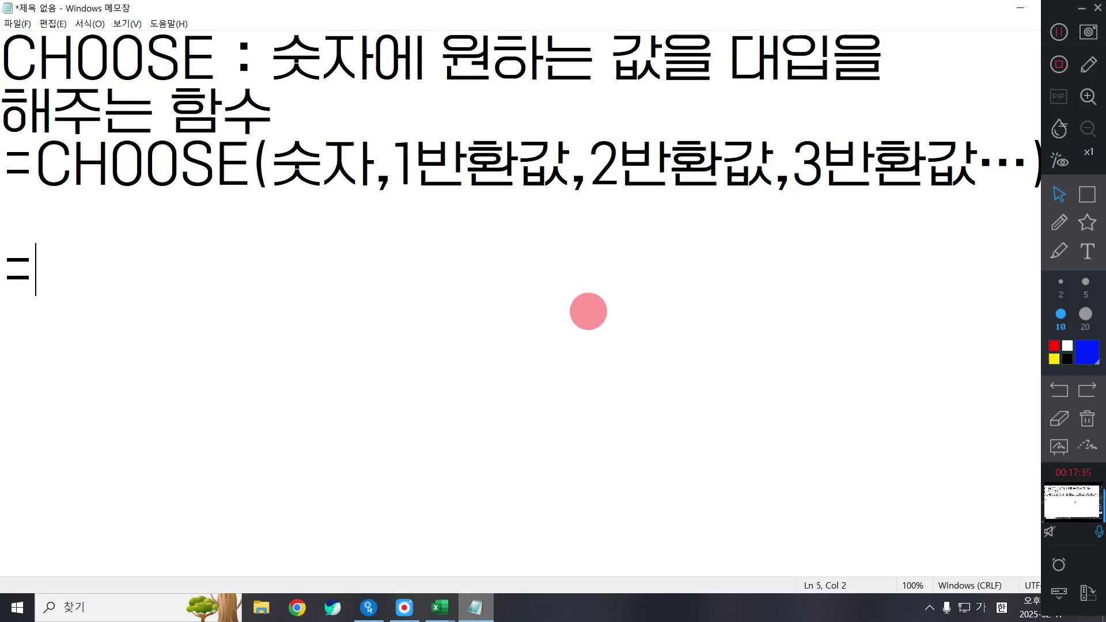
Begin an example formula on the fifth line as "=CHOOSE(1,"
type("ㅊ")
key("BackSpace")
key("Hangul")
type("CH")
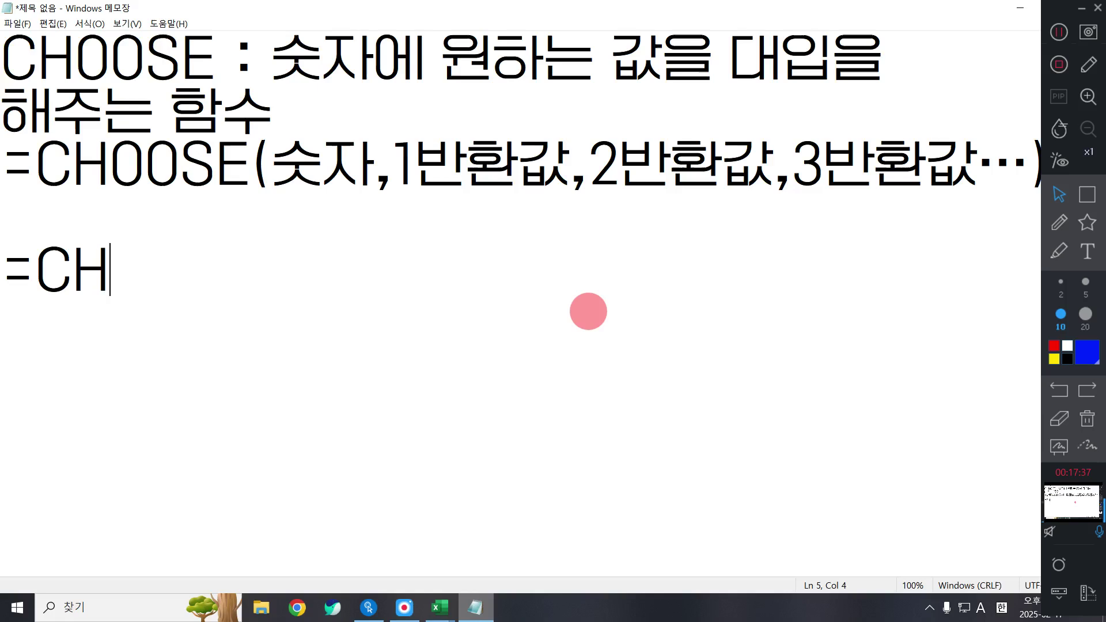
type("OOSE(1.")
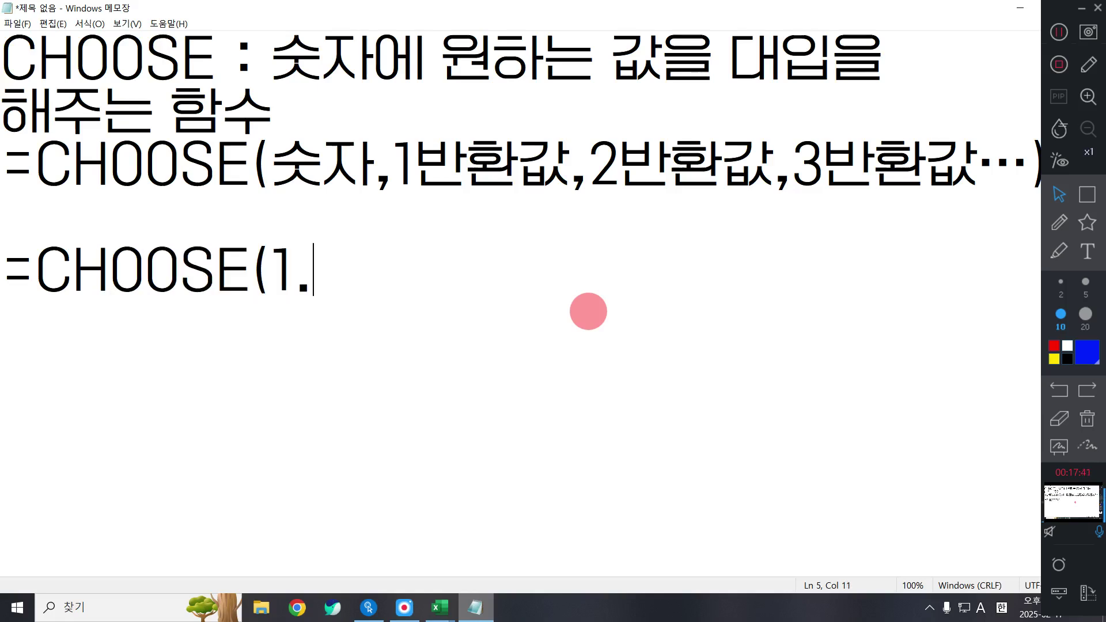
key("BackSpace")
type(",RKA")
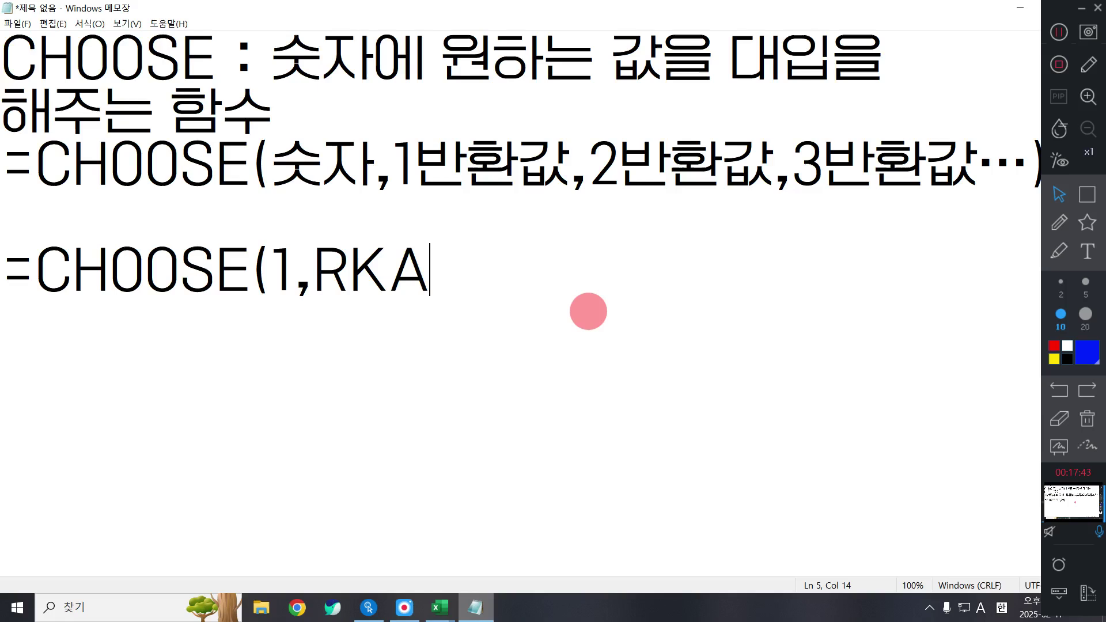
Complete the example formula with the return values 감자, 고구마, 토마토 and 바나나 and a closing parenthesis
key("BackSpace")
key("BackSpace")
key("BackSpace")
key("Hangul")
type("감ㅈㅏ,고구마ㅡ,")
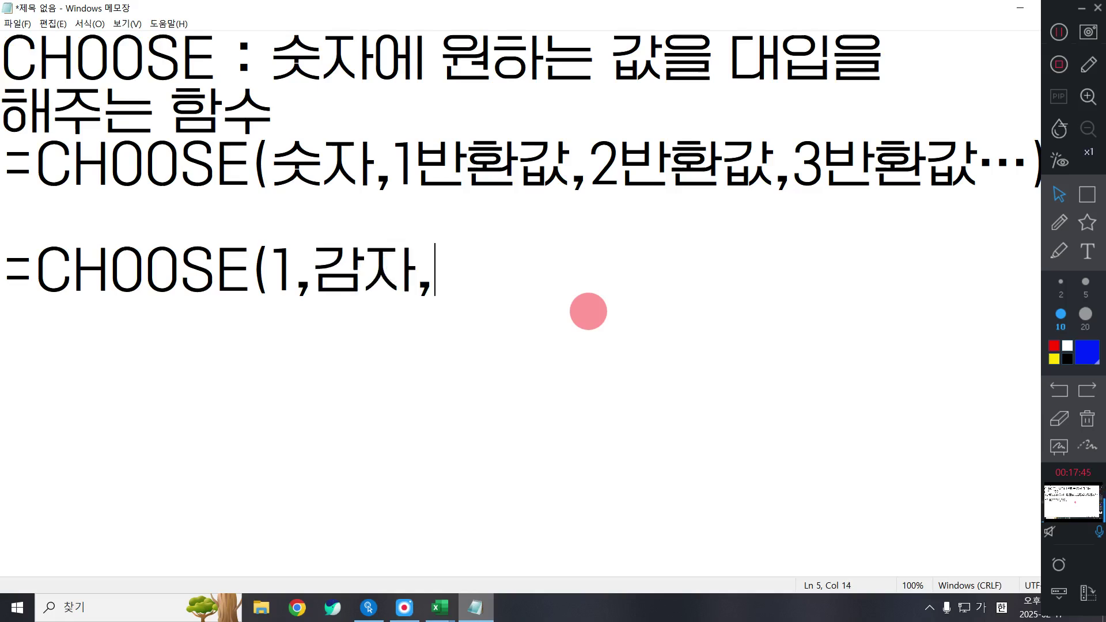
key("BackSpace")
key("BackSpace")
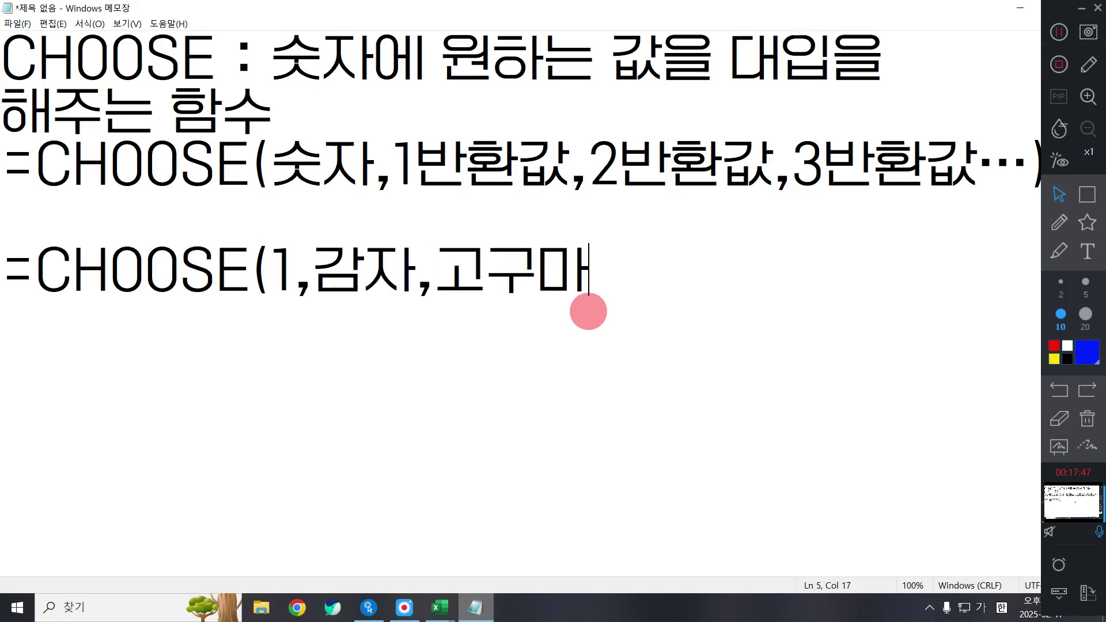
type(",토마")
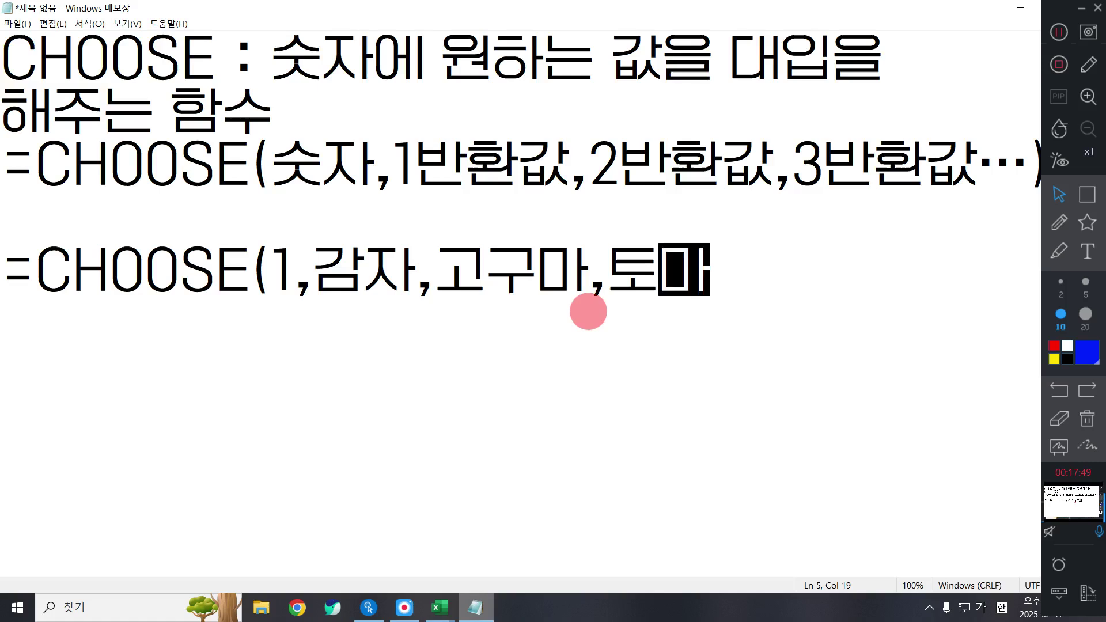
type("토,바나나)")
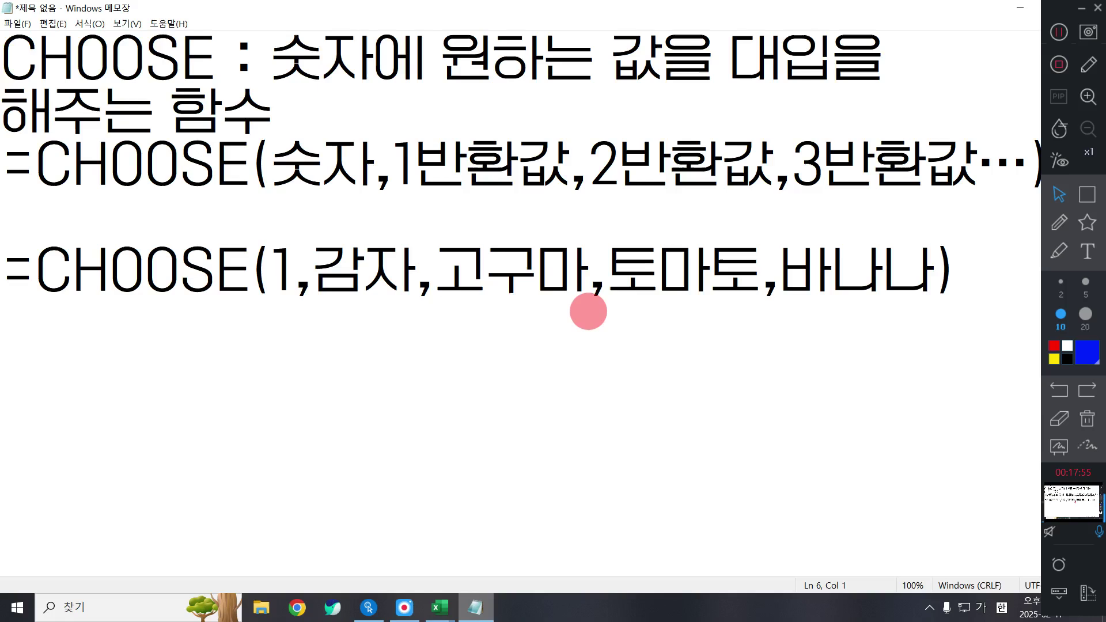
Write the result "=감자" on the line below the CHOOSE example
double_click(282, 265)
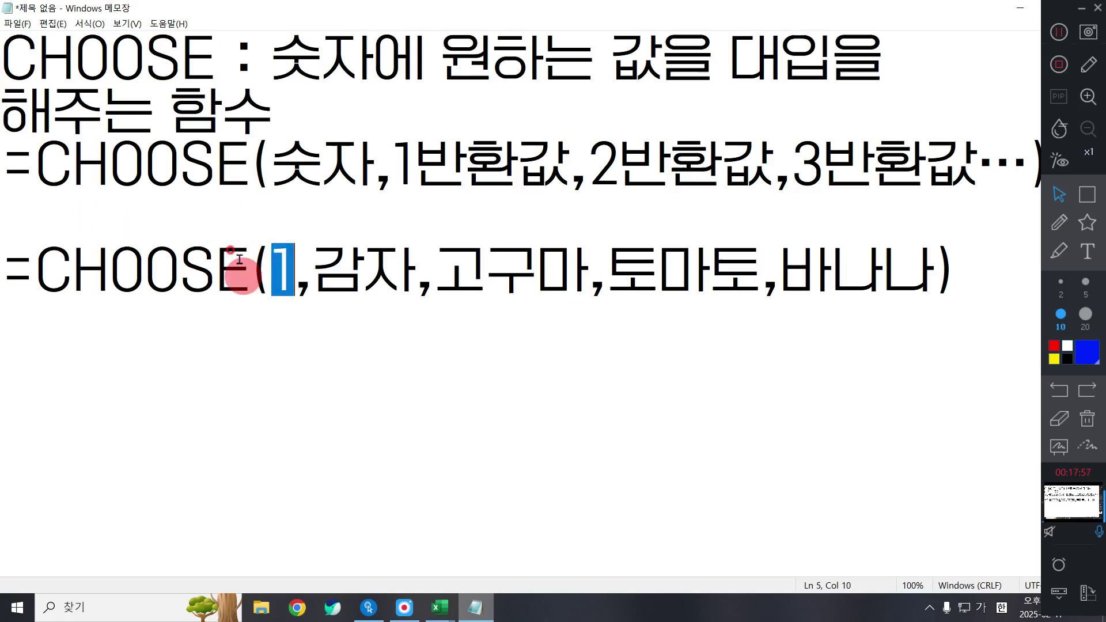
left_click(19, 358)
type("=감자")
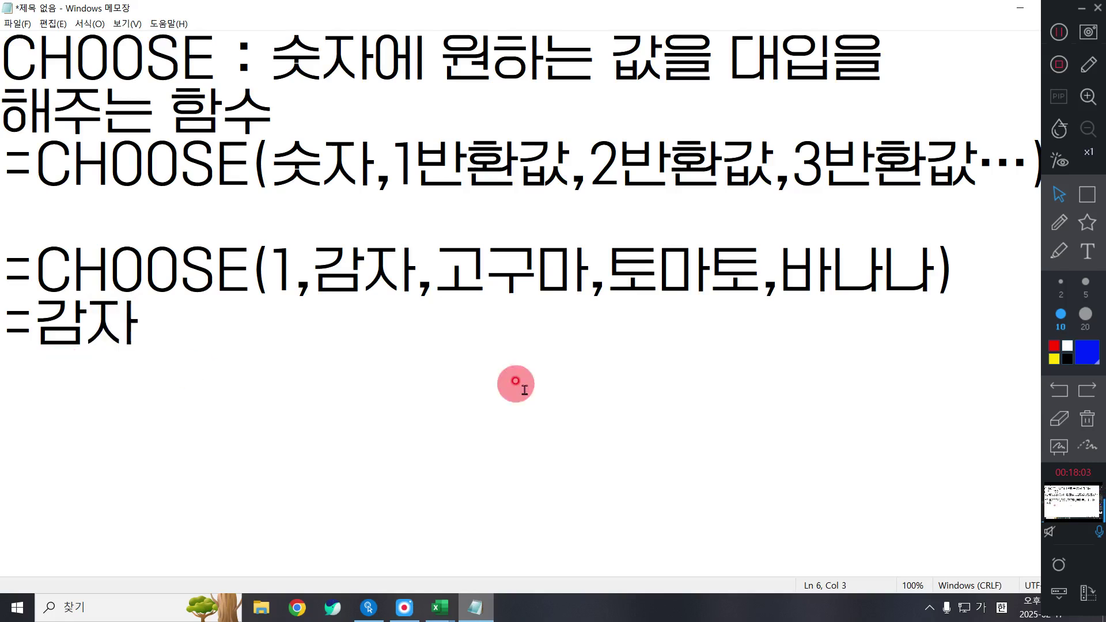
Change the example's number argument to 3 and its result line to "=토마토"
double_click(283, 266)
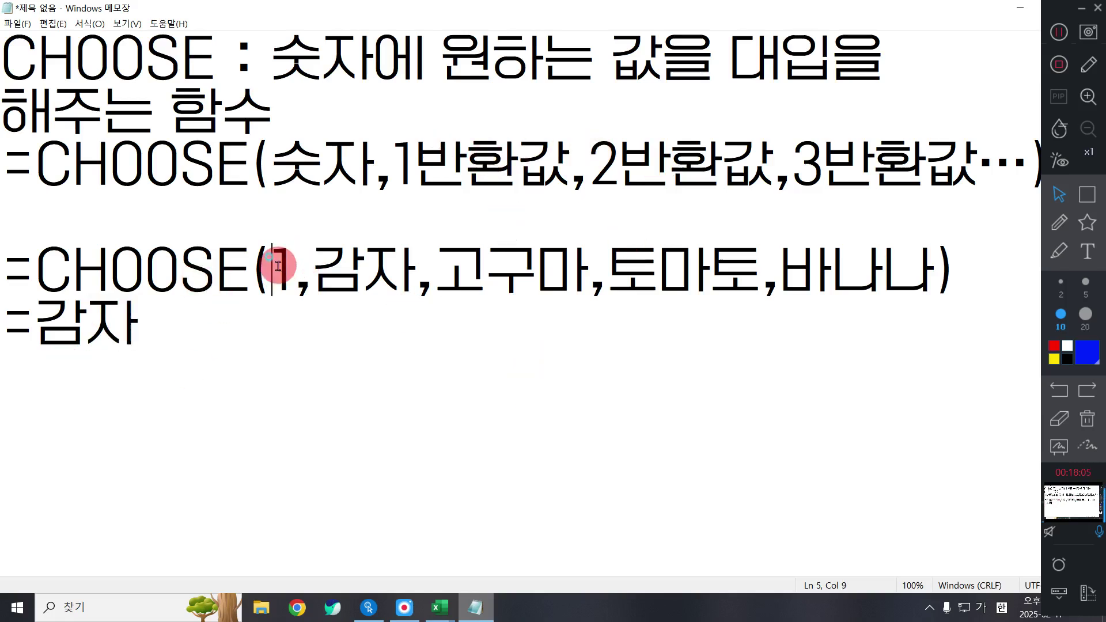
type("3")
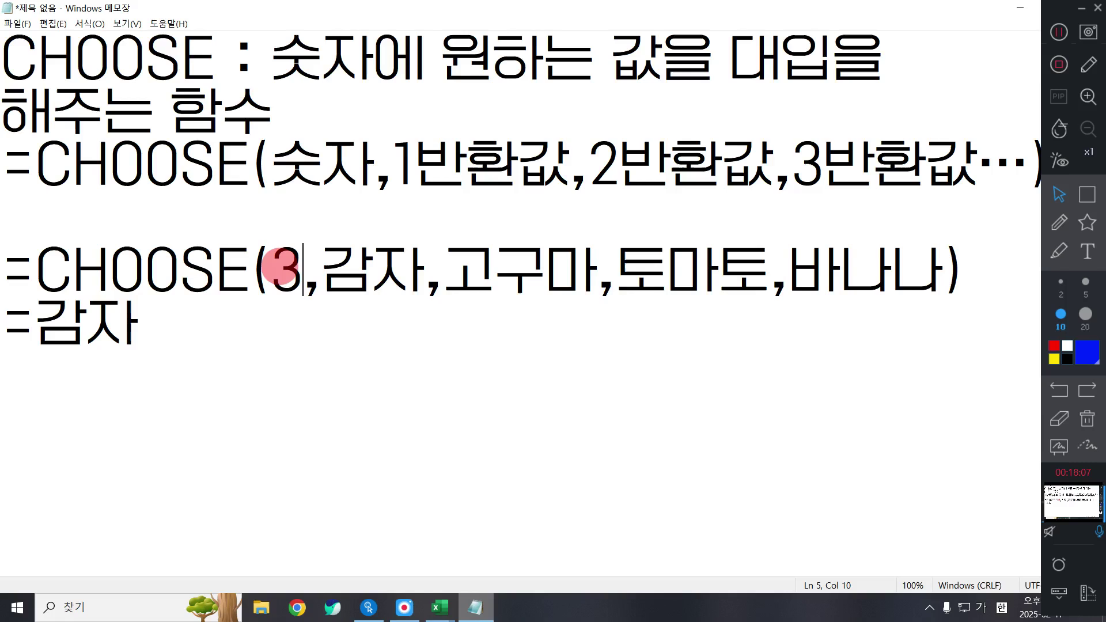
left_click(155, 323)
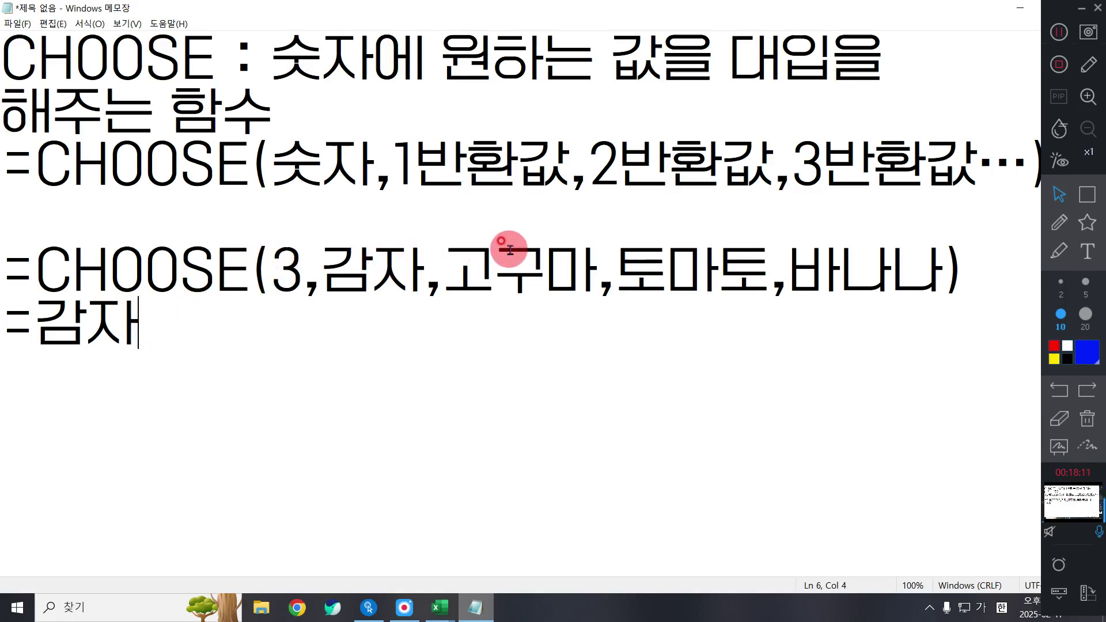
left_click_drag(142, 322, 56, 334)
type("토마토")
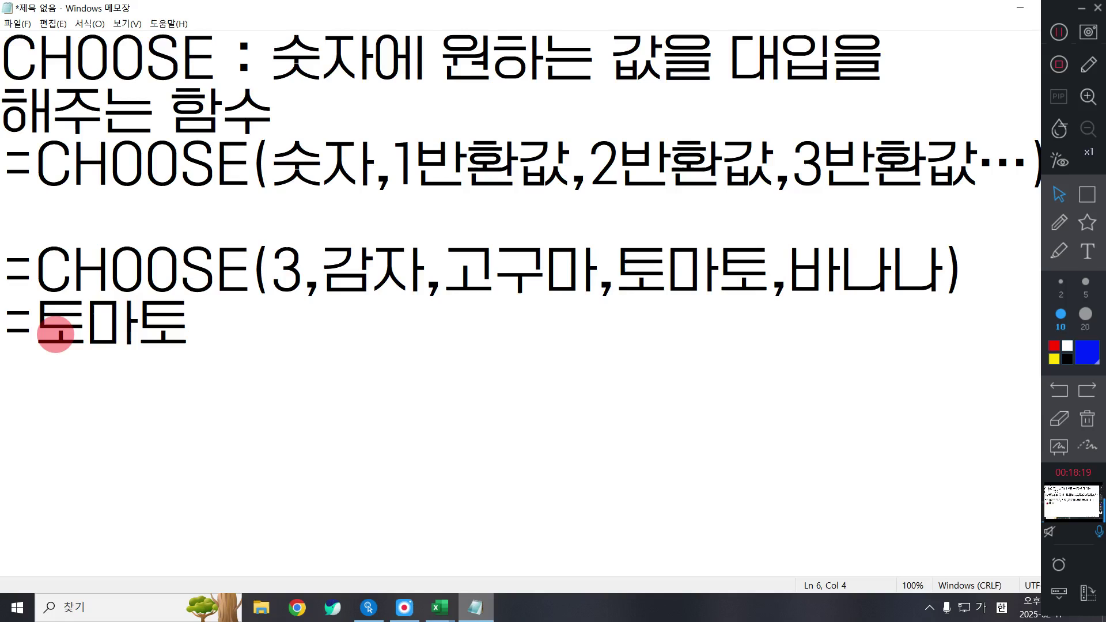
Draw blue pen marks around the 숫자 argument above the example's 3 and clear all the annotations
left_click(1057, 227)
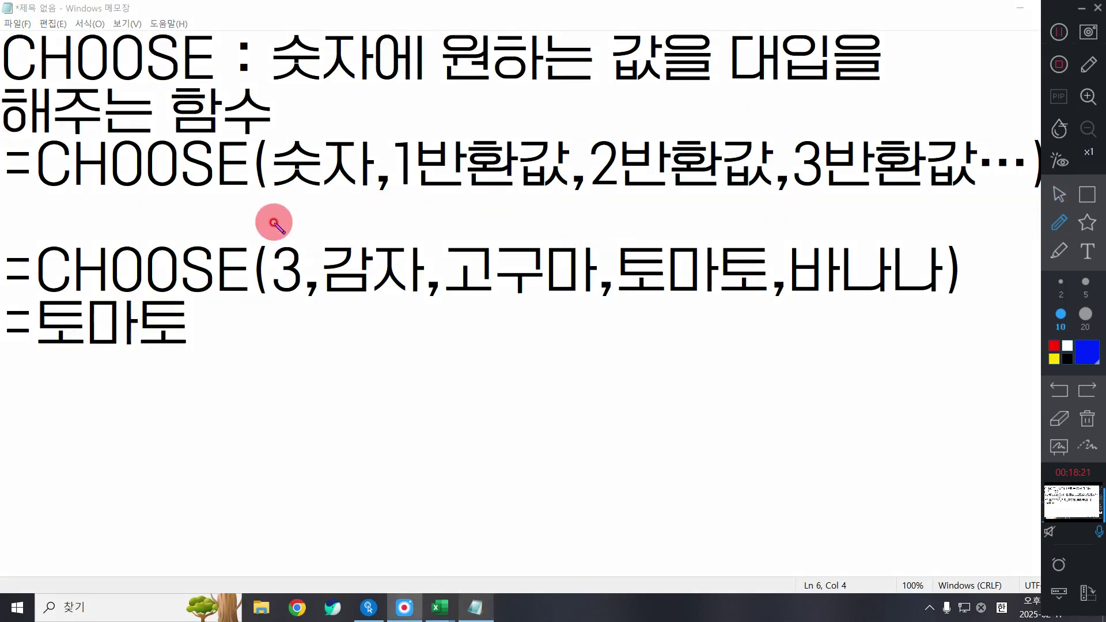
mouse_move(263, 219)
left_mouse_down()
mouse_move(282, 236)
mouse_move(311, 213)
left_mouse_up()
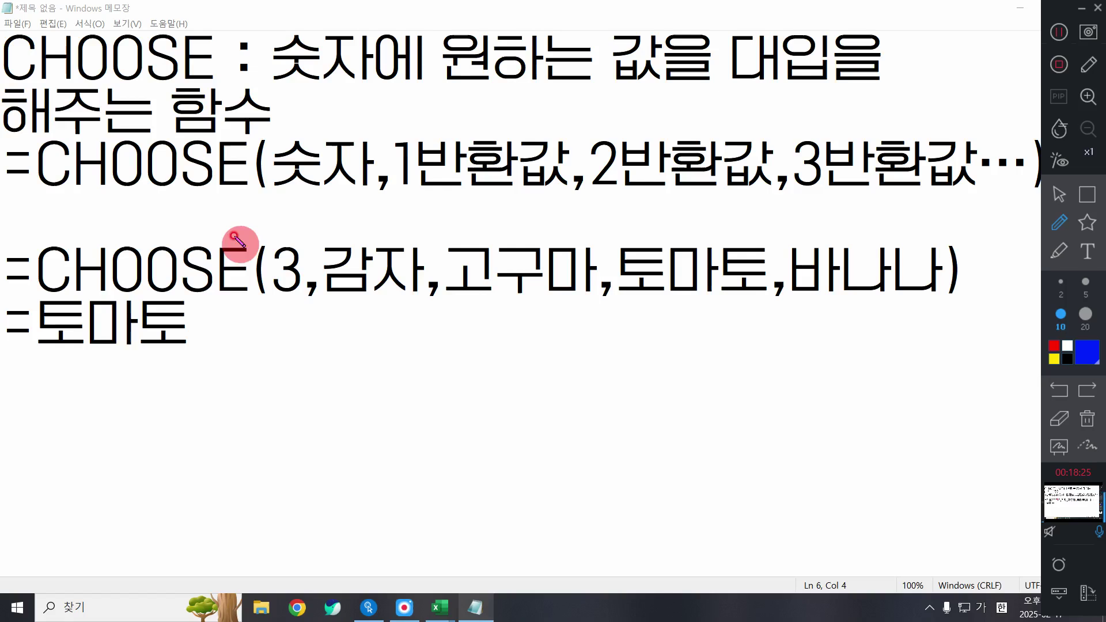
mouse_move(237, 203)
left_mouse_down()
mouse_move(266, 231)
mouse_move(291, 210)
mouse_move(288, 234)
mouse_move(327, 215)
left_mouse_up()
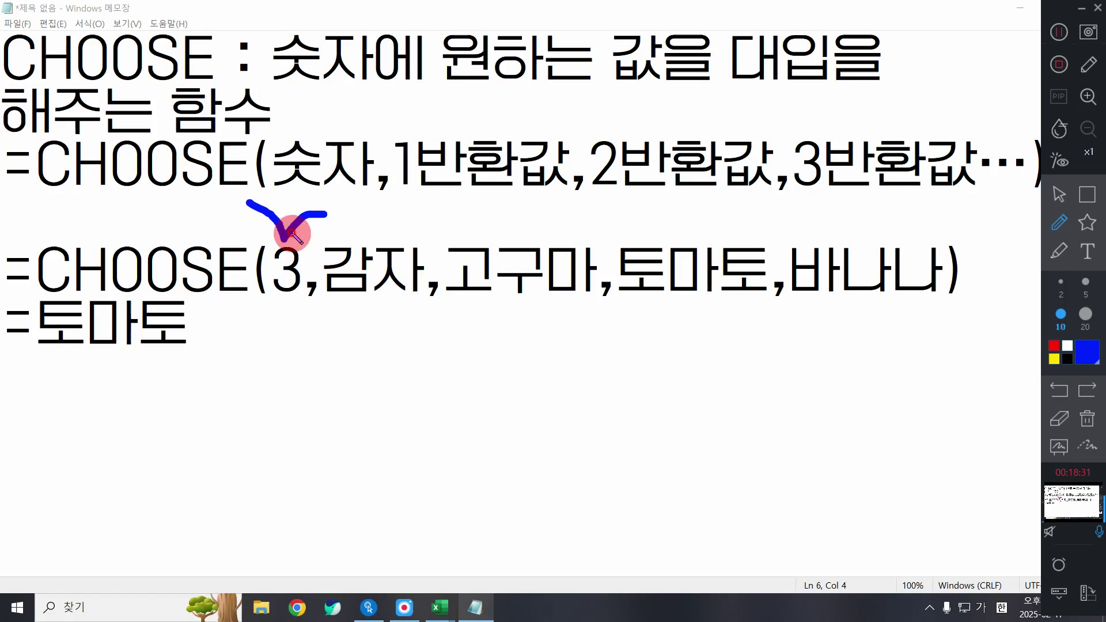
mouse_move(325, 135)
left_mouse_down()
mouse_move(271, 173)
mouse_move(285, 185)
mouse_move(309, 148)
mouse_move(297, 205)
left_mouse_up()
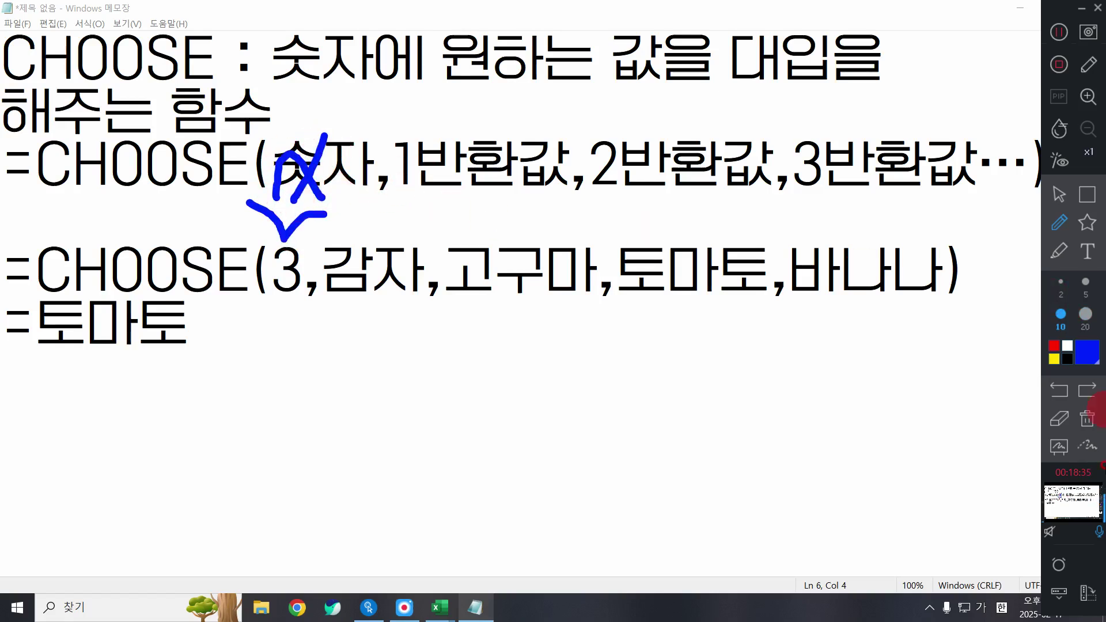
left_click(1088, 422)
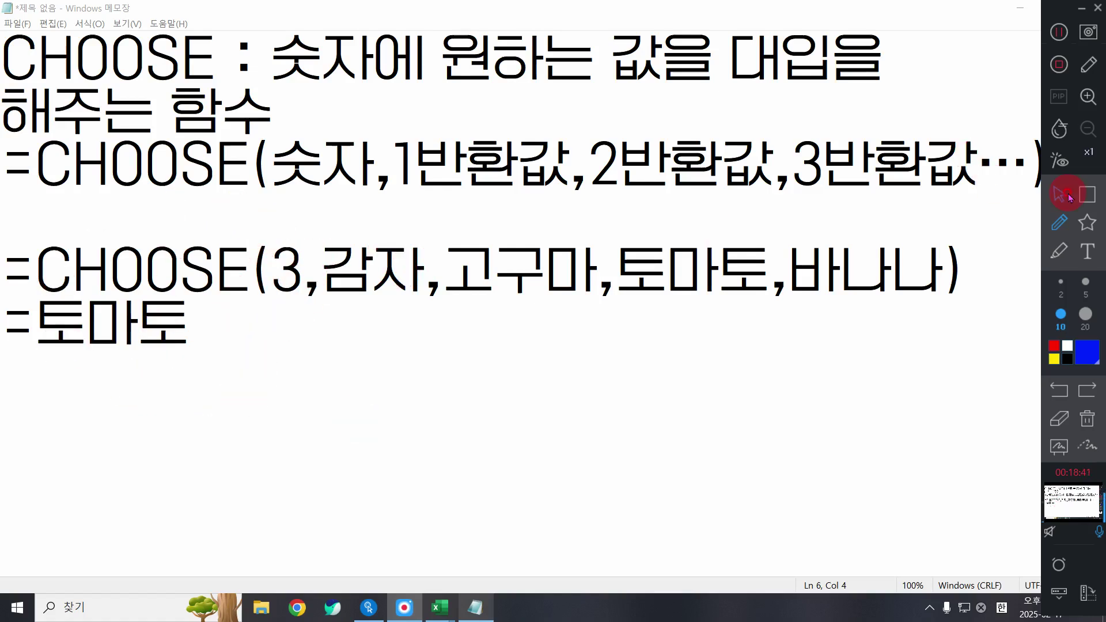
left_click(1063, 196)
Begin a new entry below "=토마토", separated by a blank line, with the heading "RIGHT : "
left_click(427, 346)
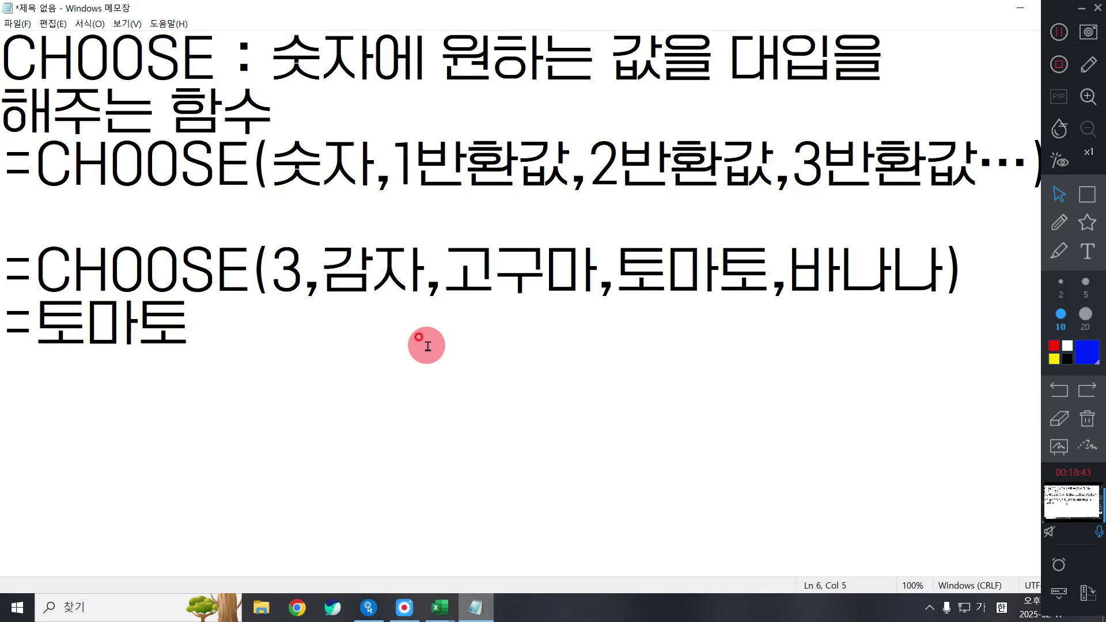
key("Return")
key("Hangul")
type("RI")
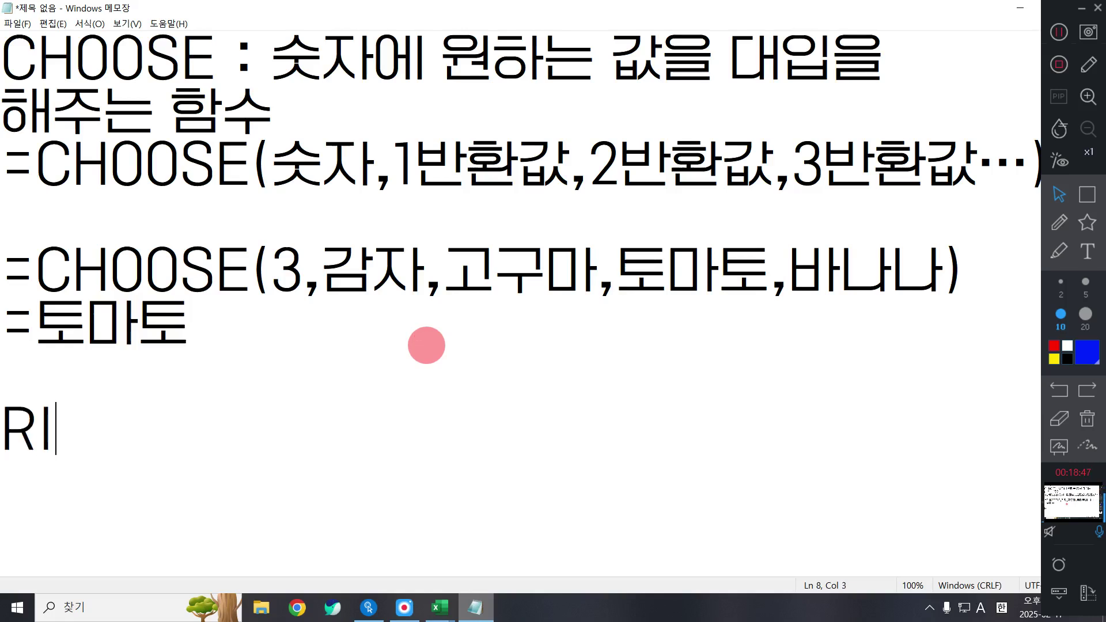
type("GHTA")
key("BackSpace")
type(":")
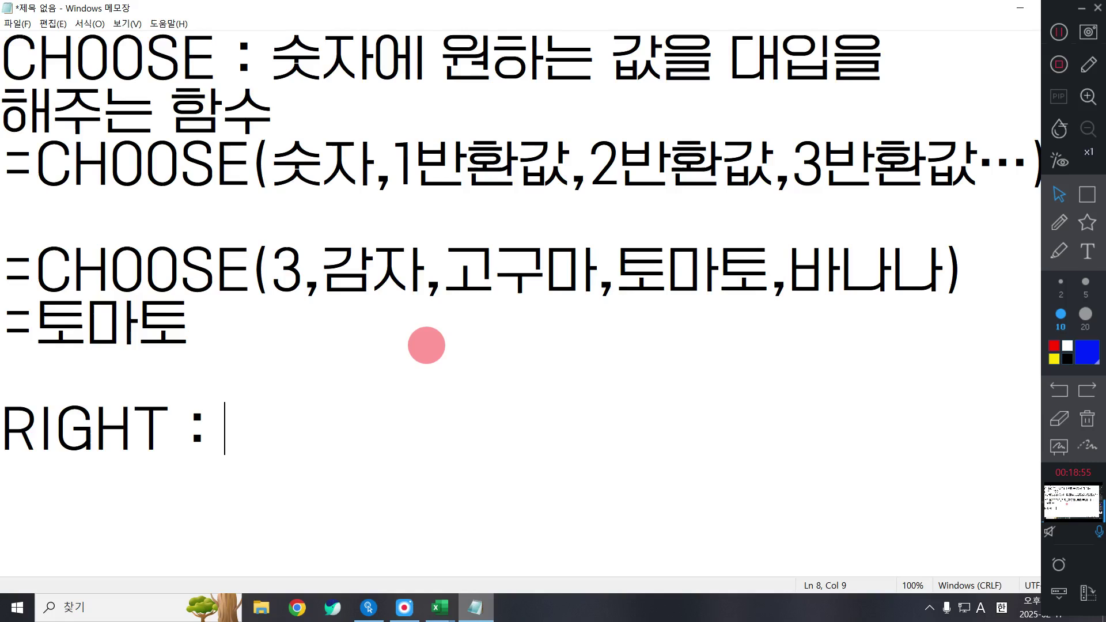
Start the RIGHT description with "텍스트의 오른쪽부터"
type("XP")
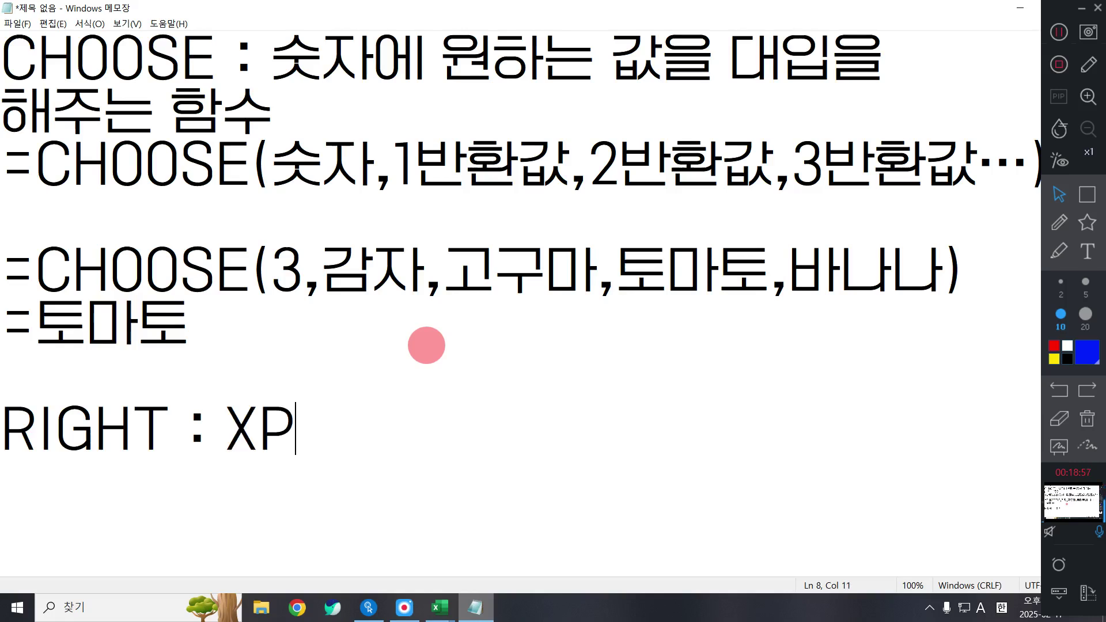
key("BackSpace")
key("BackSpace")
key("Hangul")
type("텍스트")
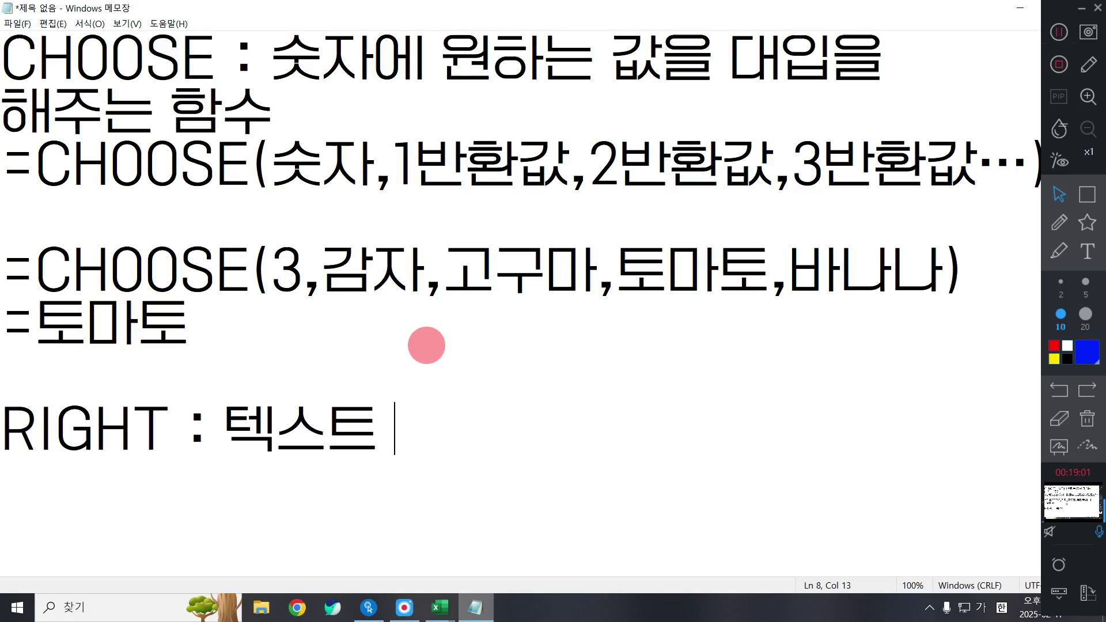
type(" 요")
key("BackSpace")
key("BackSpace")
key("BackSpace")
type("의 오른쪽부터 ")
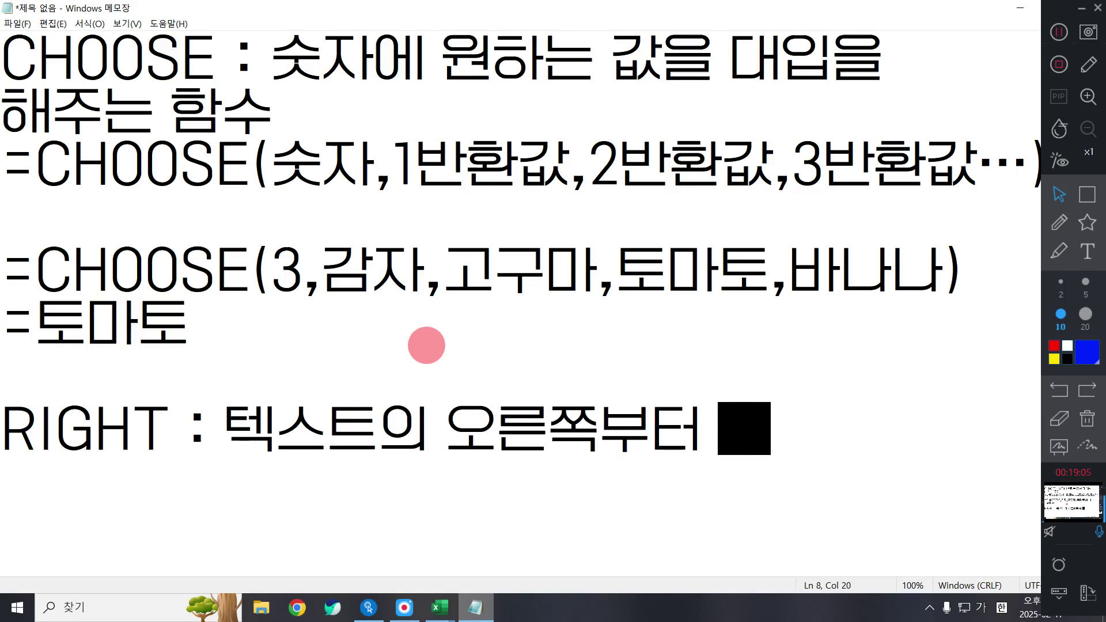
Finish the RIGHT description with "원하는개수" and, on the following line, "만큼 글자를 추출하는 함수"
type("ㅇ원하는")
key("BackSpace")
type("개수")
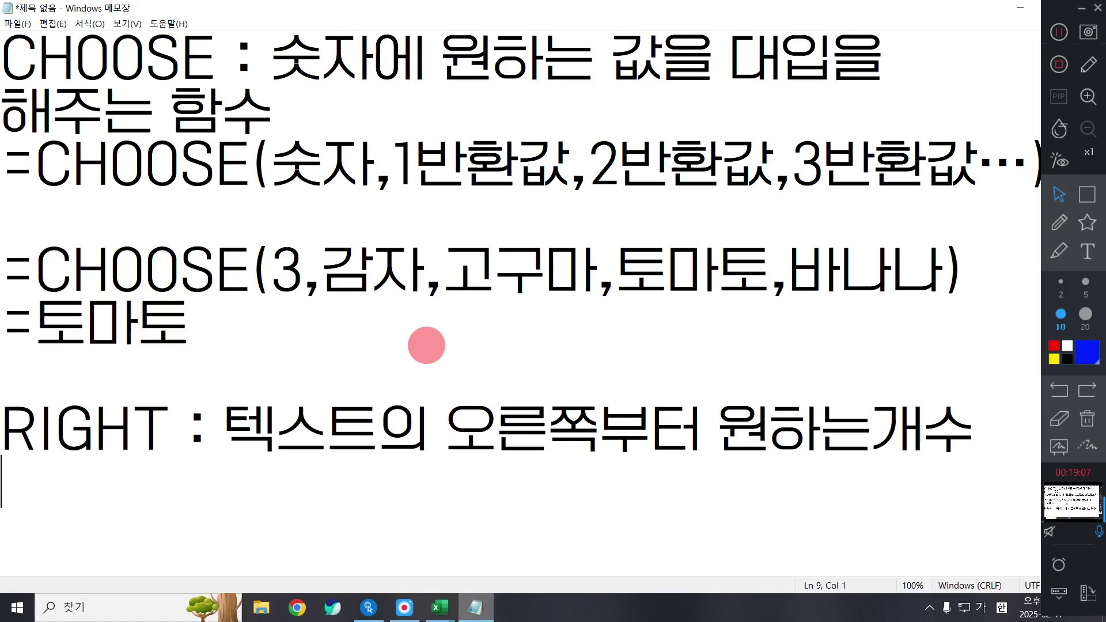
type("만큼 글ㅈ자를 ")
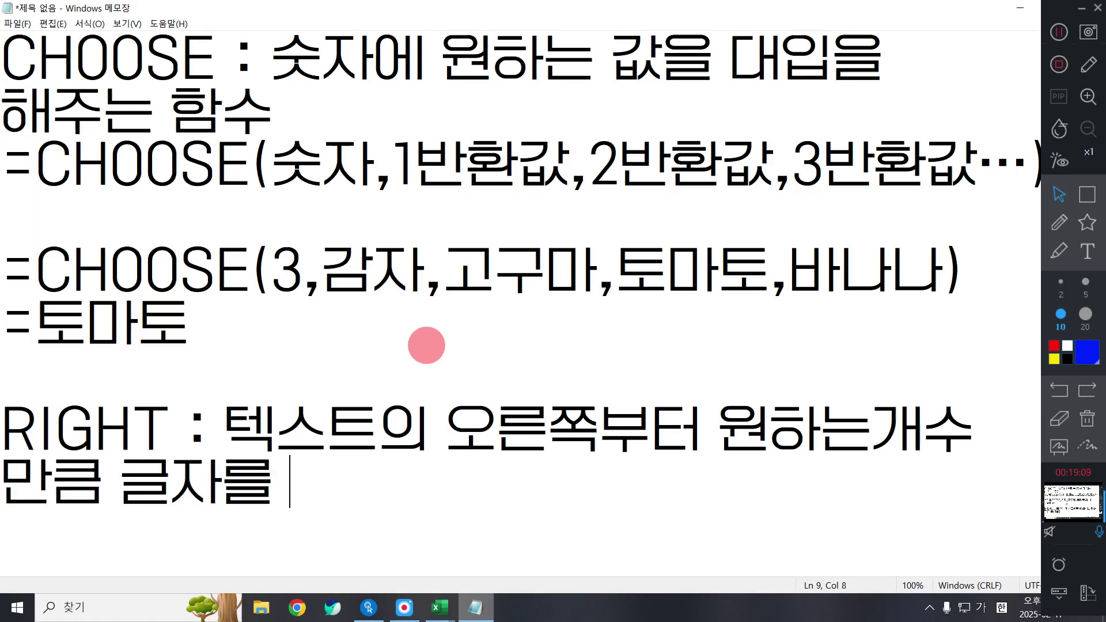
type("추출하는 함수")
key("Return")
key("Return")
key("Return")
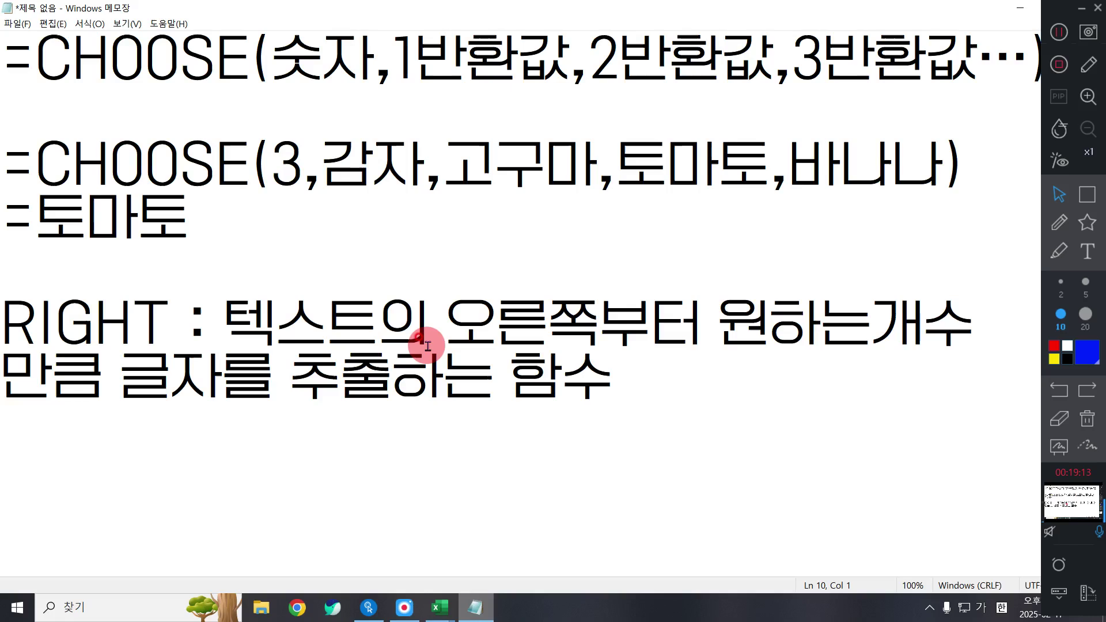
Begin the LEFT entry below the RIGHT description as "LEFT : 텍스트의"
key("Hangul")
type("LEFT ")
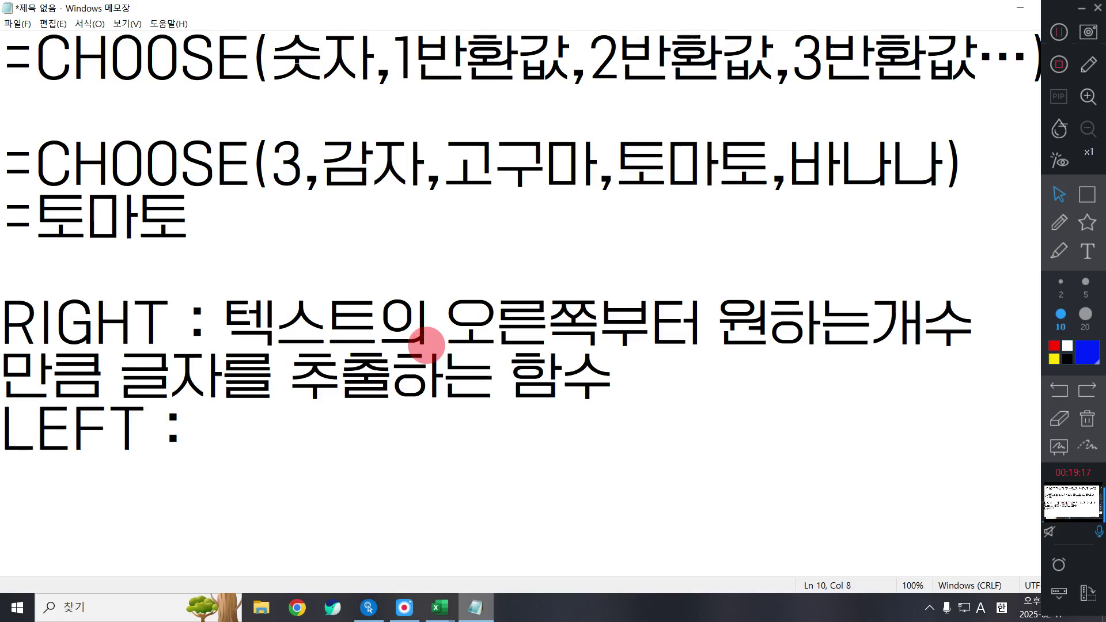
type(": XPR")
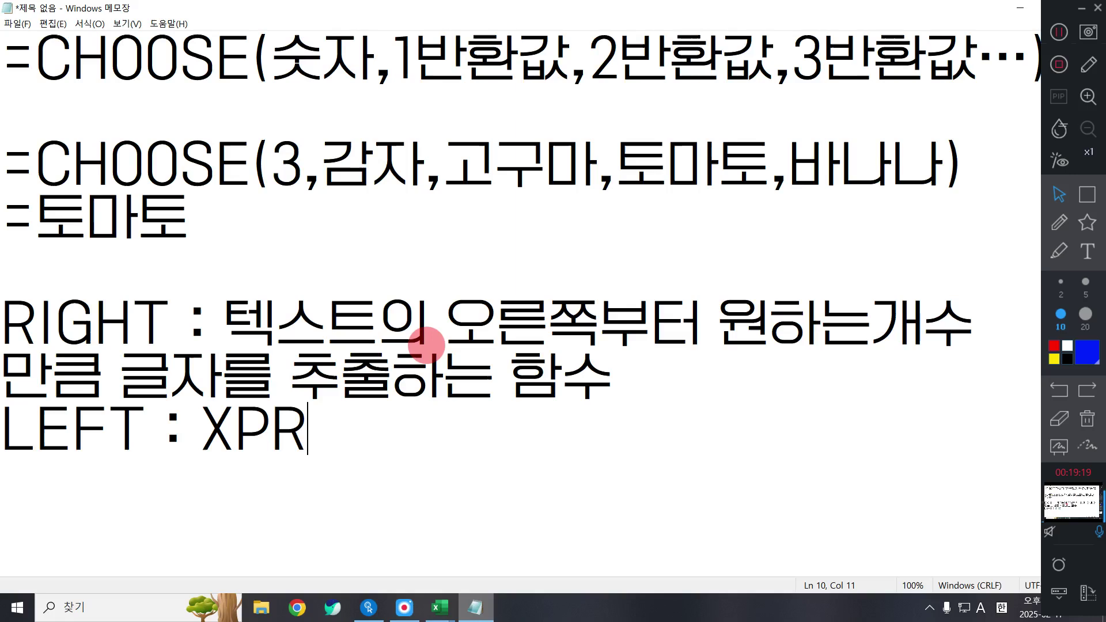
key("BackSpace")
key("BackSpace")
key("BackSpace")
key("Hangul")
type("텍스트의 ")
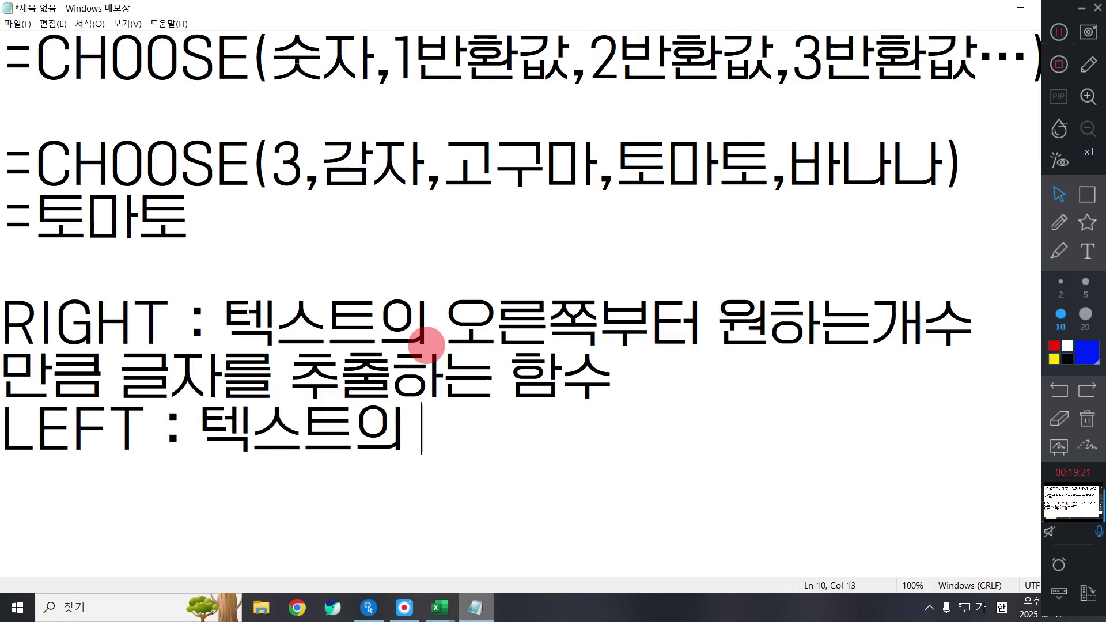
Finish the LEFT description with "왼쪽부터 원하는 개수" and, on the following line, "만큼 글자를 추출하는 함수"
type("왼쪽부터 원하는 개수")
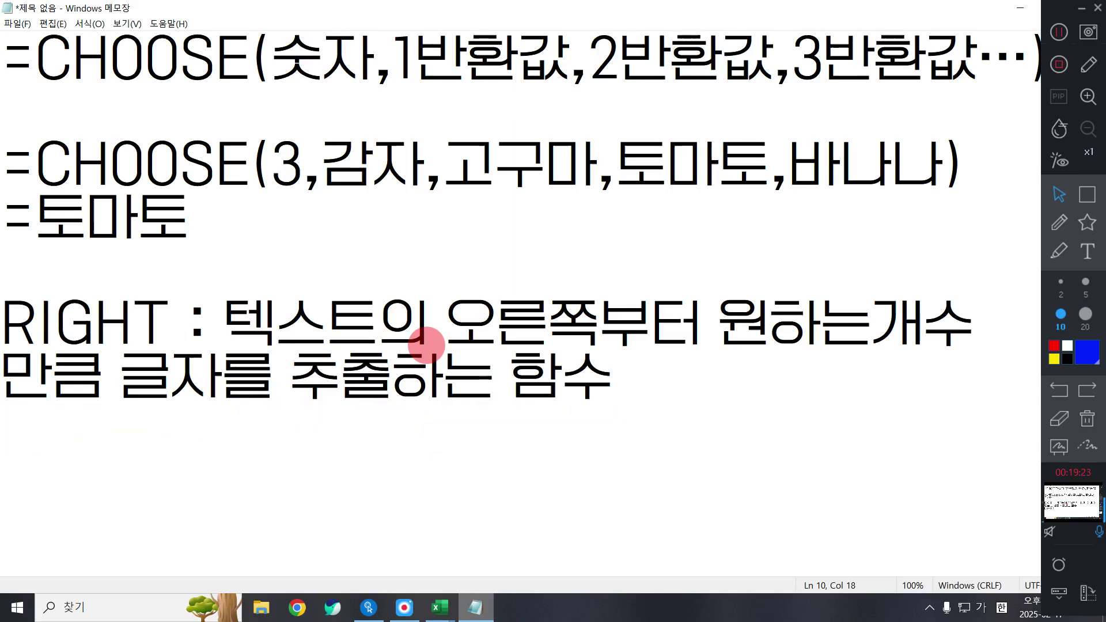
key("Return")
type("마ㄴ큼 글자르")
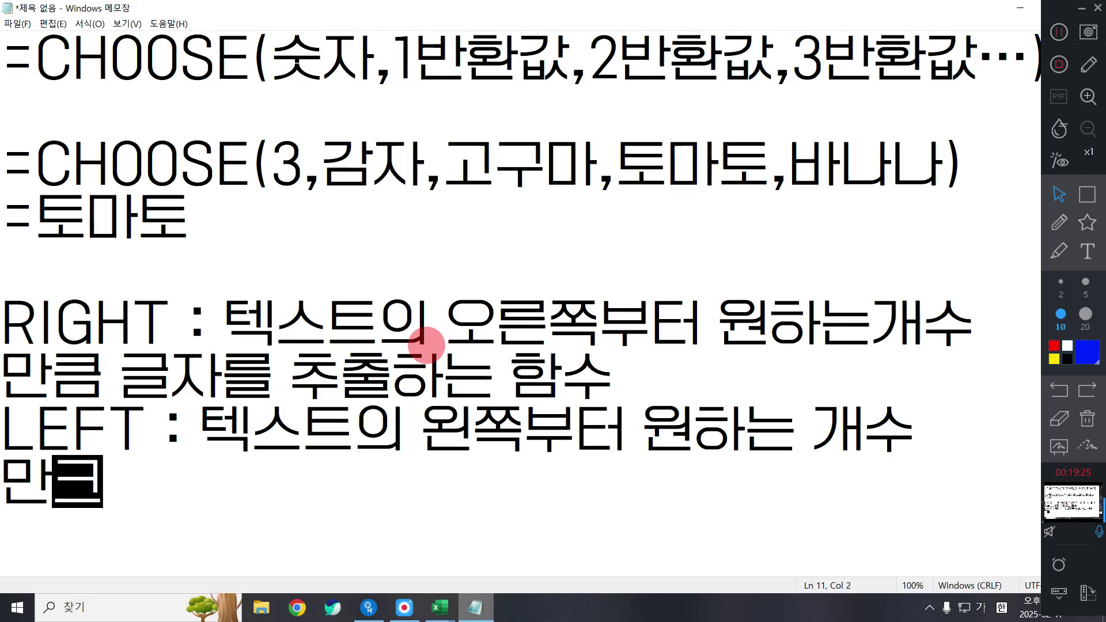
type("ㄹ 추출하는 함수")
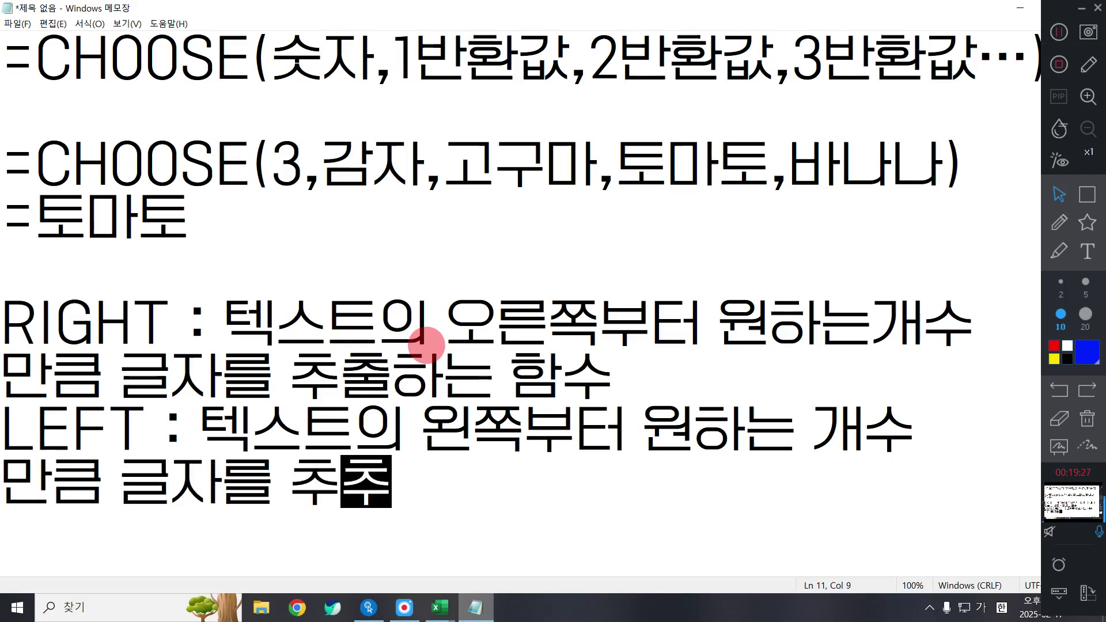
key("Return")
key("Return")
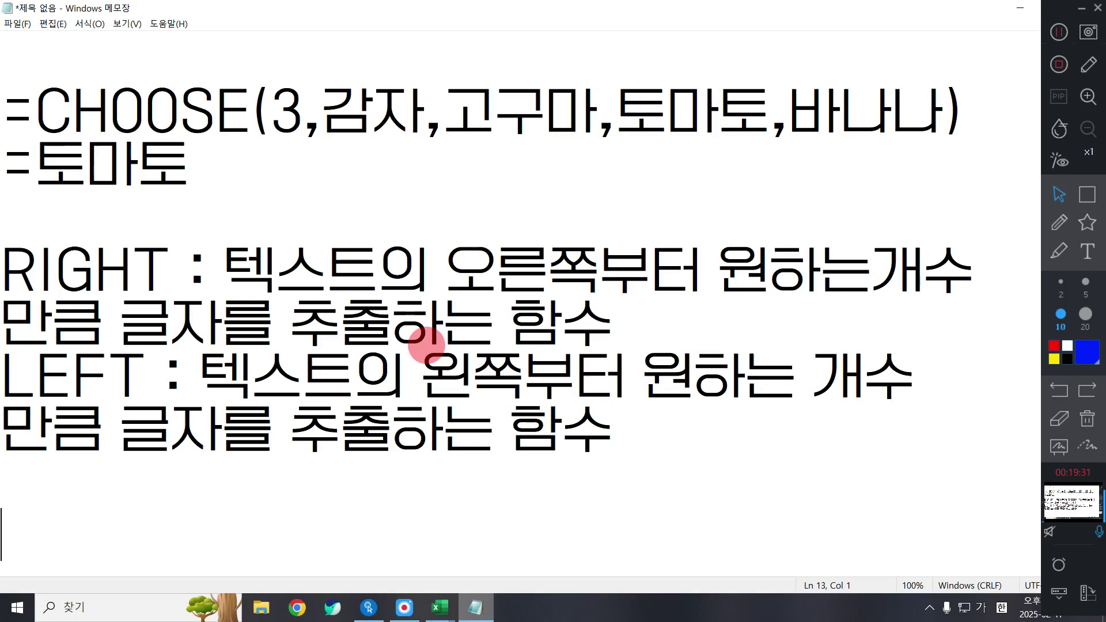
Write the syntax line "=RIGHT(텍스트,추출개수)" directly below the LEFT description
type("ㄱ")
key("BackSpace")
key("Hangul")
type("RI")
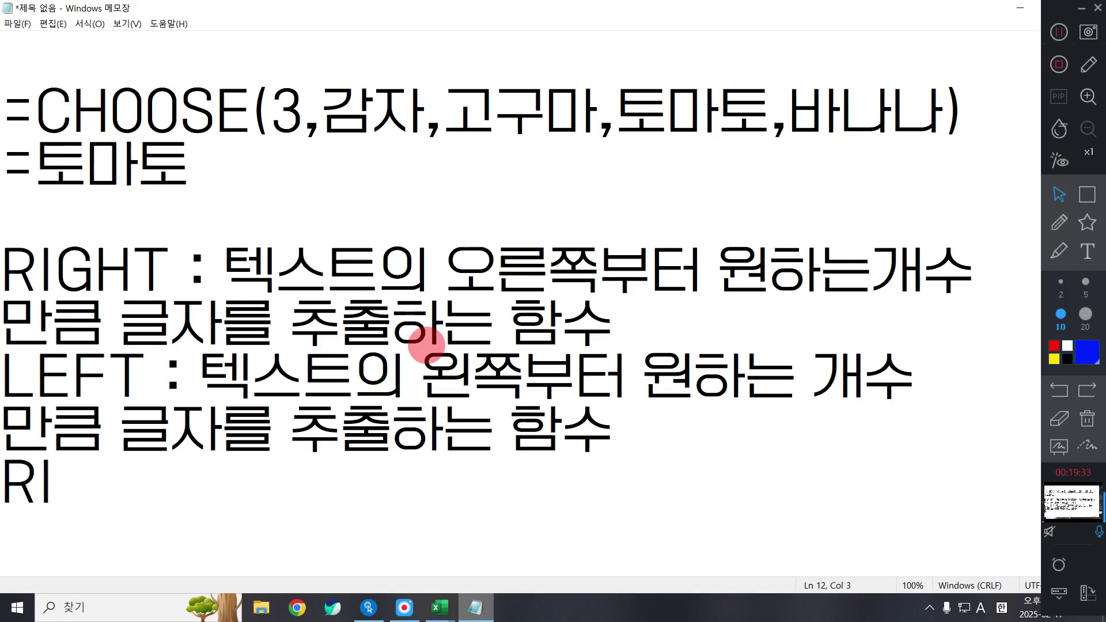
type("GHT)")
key("BackSpace")
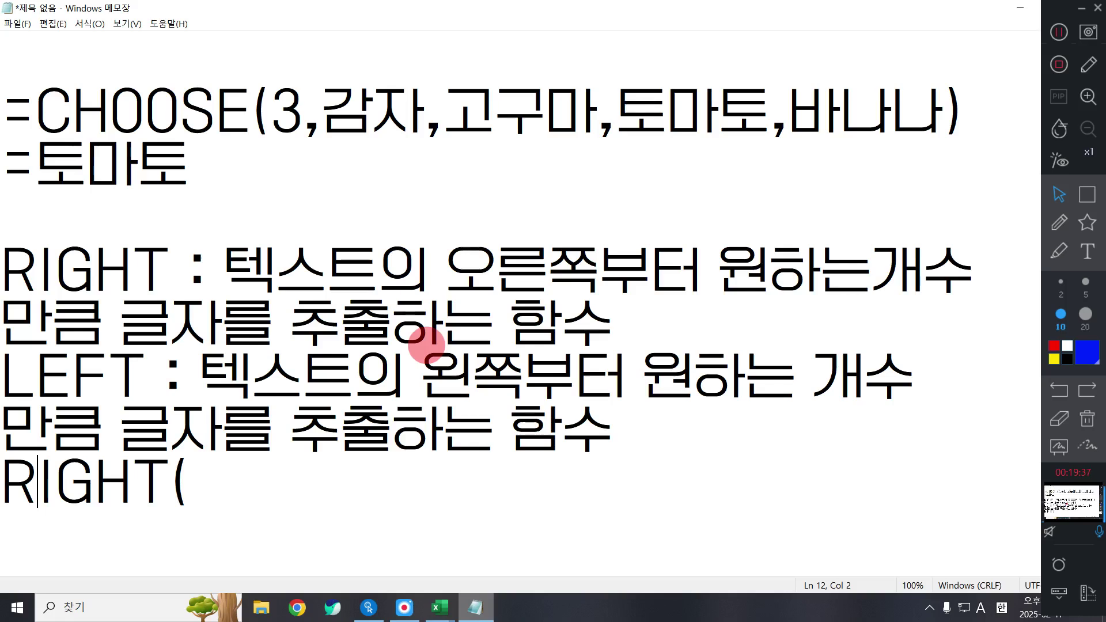
key("Home")
type("=RIGHT(")
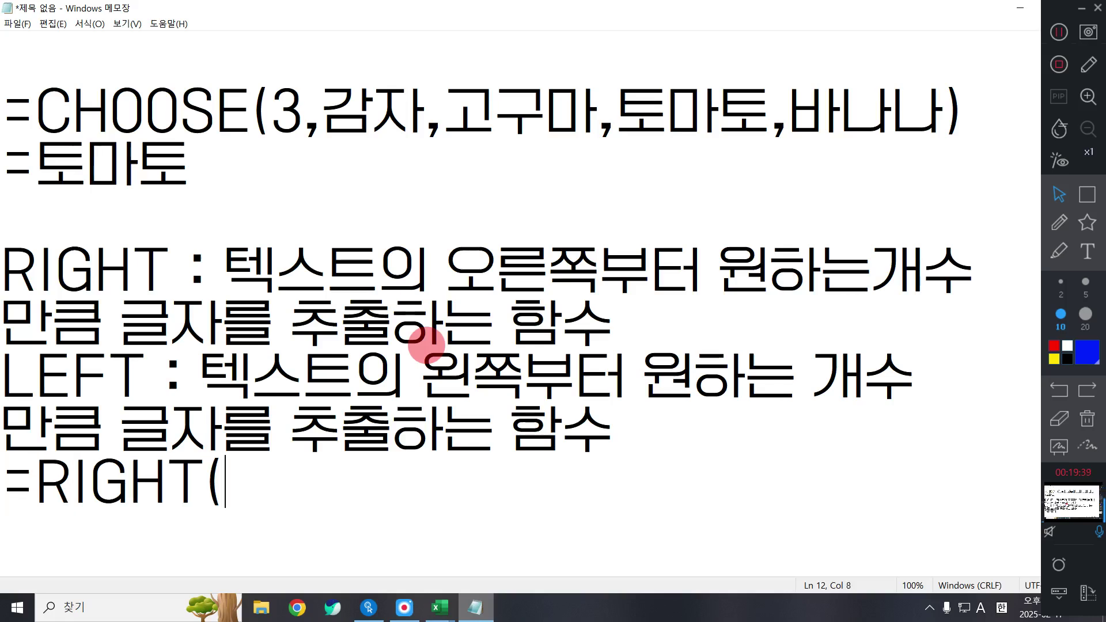
type("텍스트,")
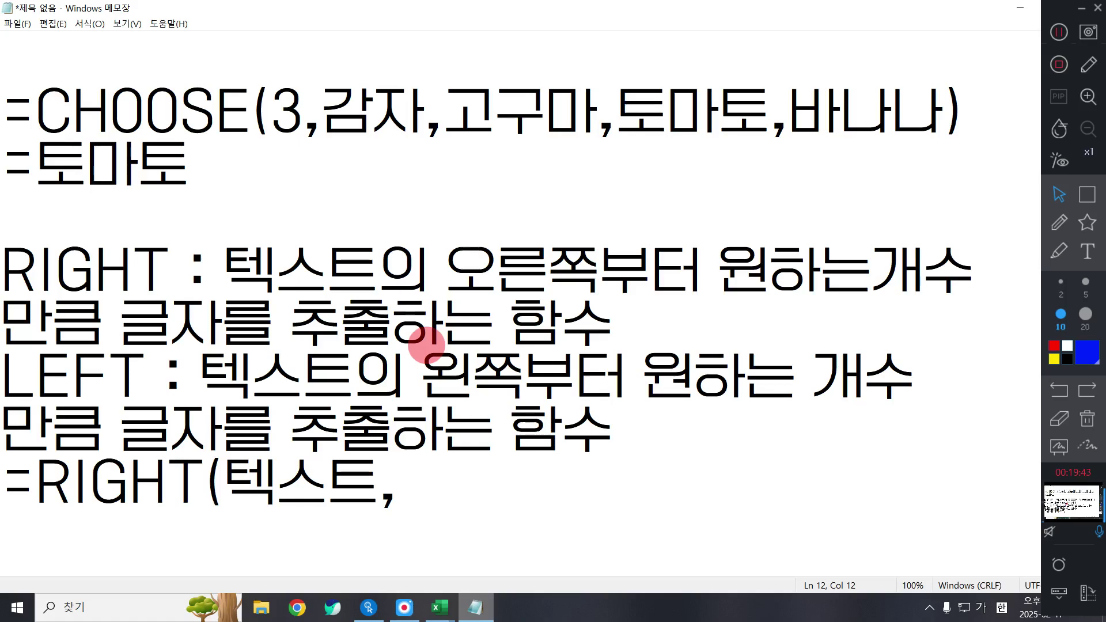
type("추출개수)")
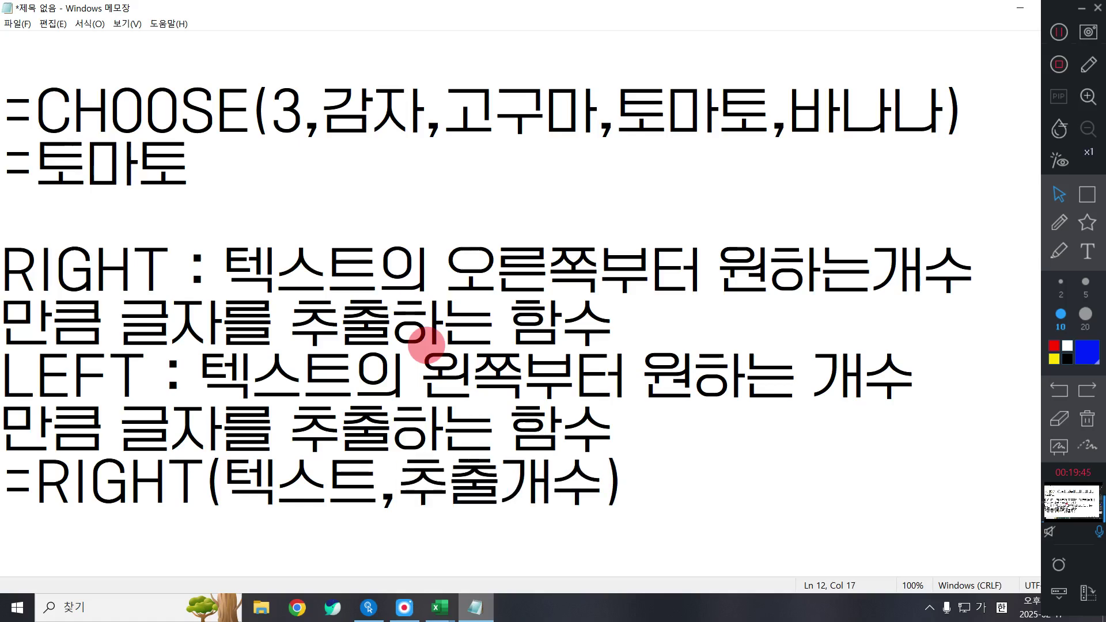
Begin an example line with "=RIGHT(" below the syntax line, leaving one blank line between them
key("Return")
key("Return")
key("Return")
key("Return")
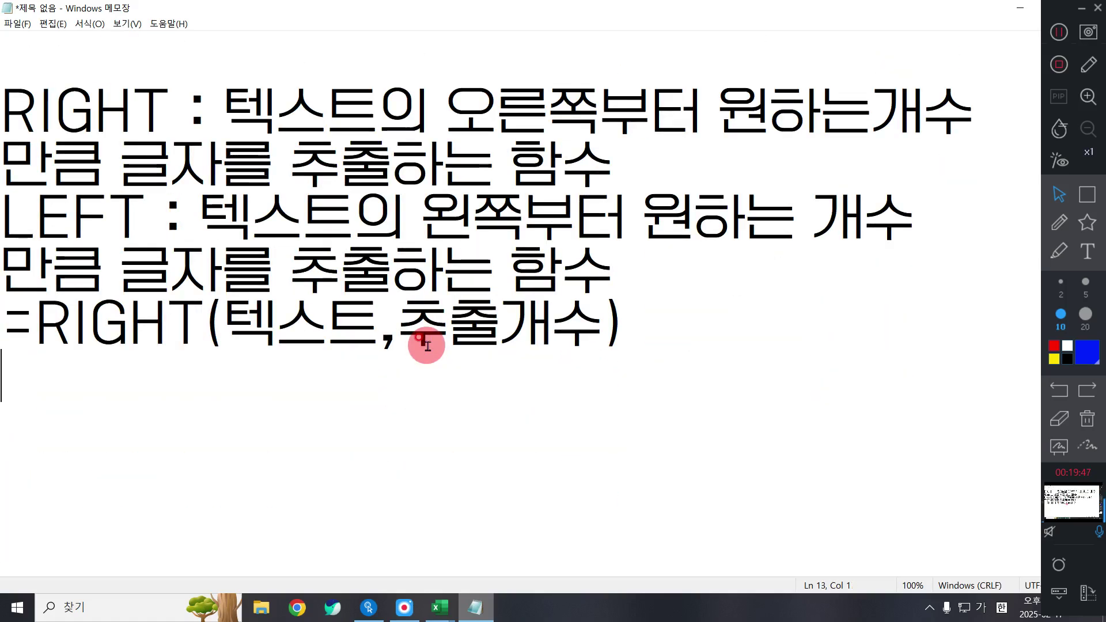
type("=ㄱ")
key("BackSpace")
key("Hangul")
type("RIGHT")
key("BackSpace")
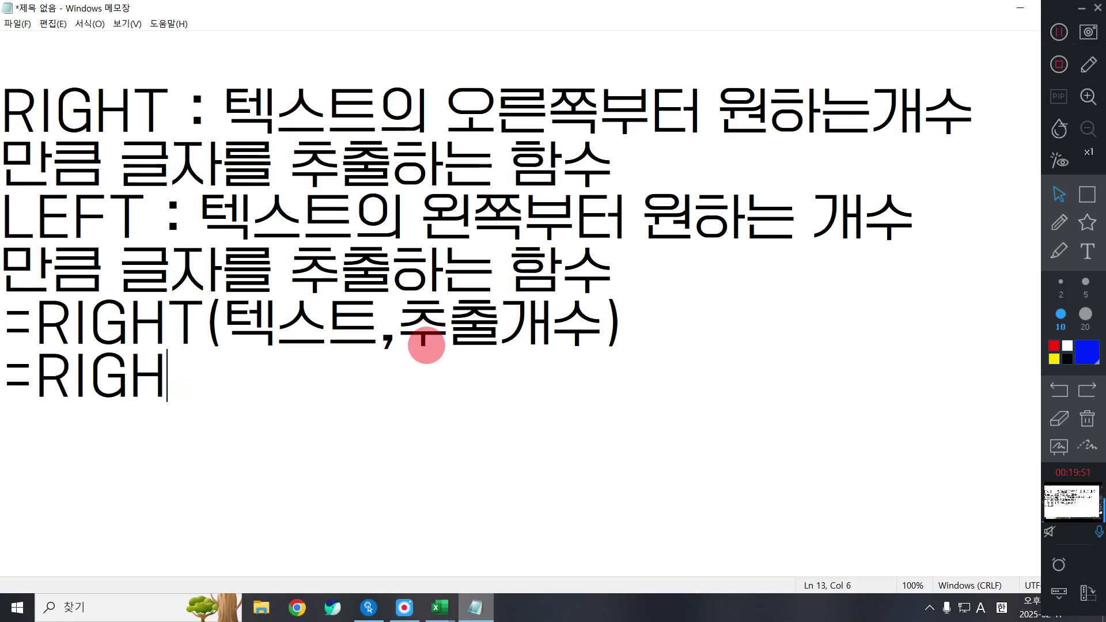
type("T(")
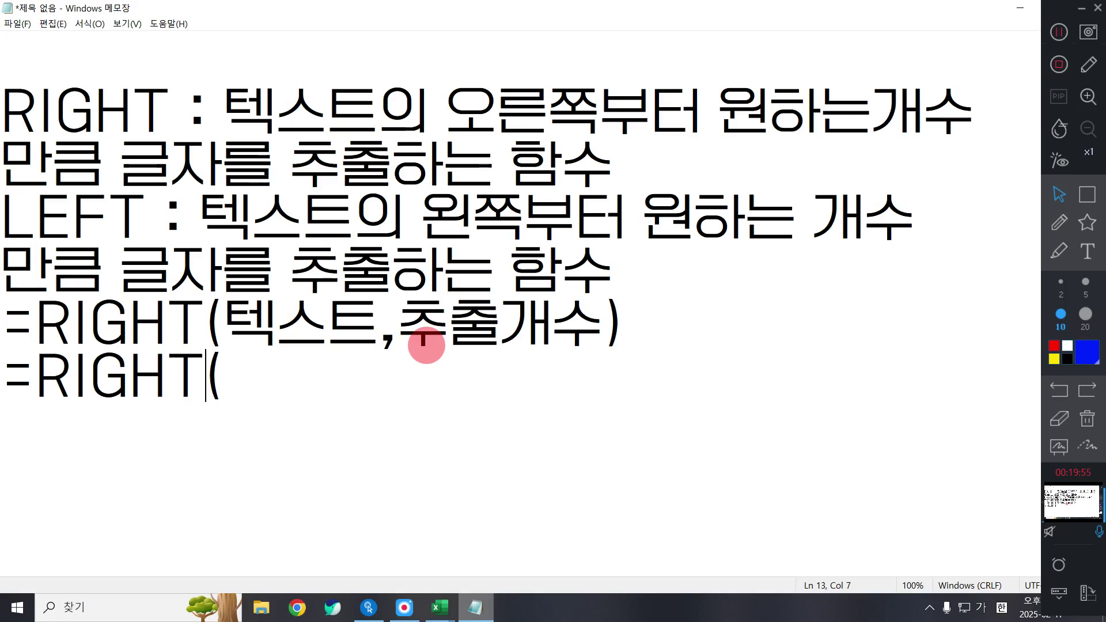
key("Return")
key("Right")
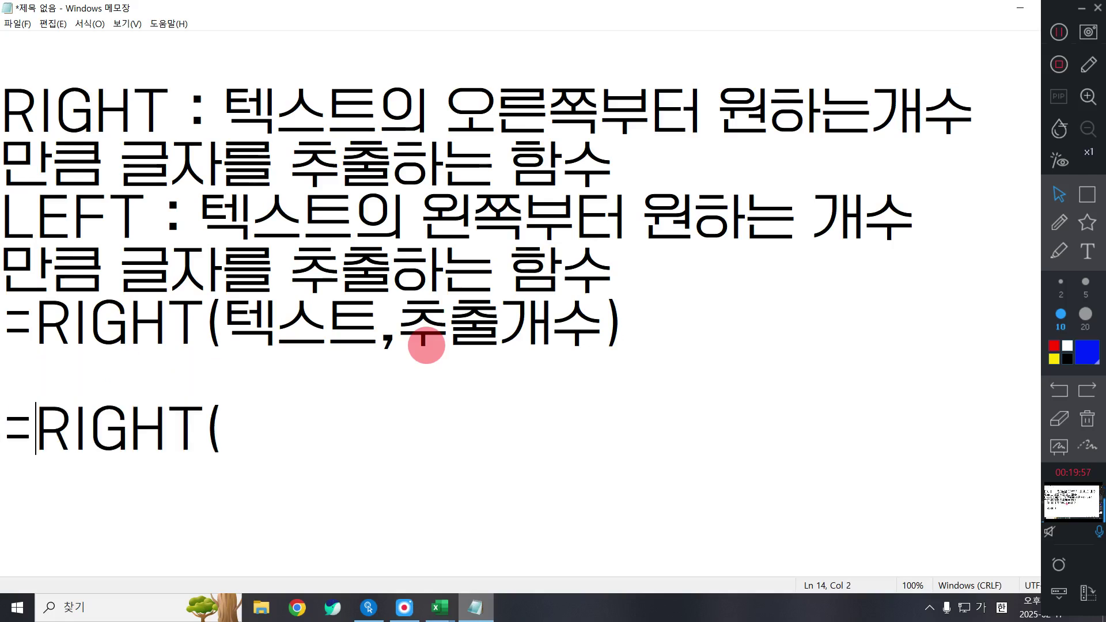
Complete the RIGHT example with the arguments "안녕하세요,2)" followed by the result "=세요"
type("D")
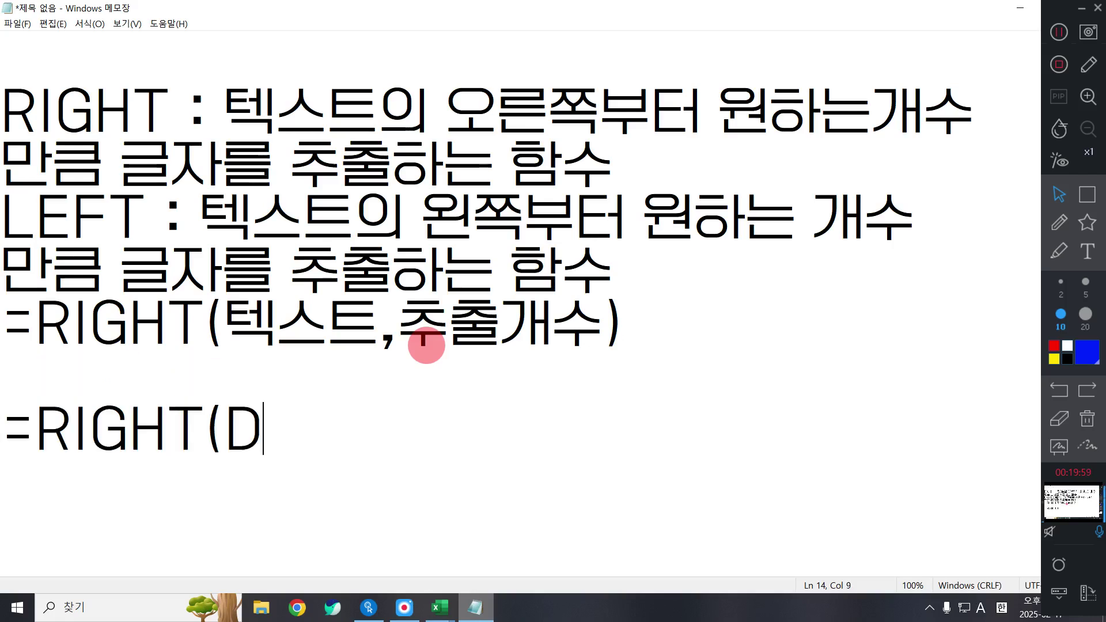
type("K")
key("BackSpace")
key("BackSpace")
key("Hangul")
type("ㅇ")
type("안녕하세요,2)=")
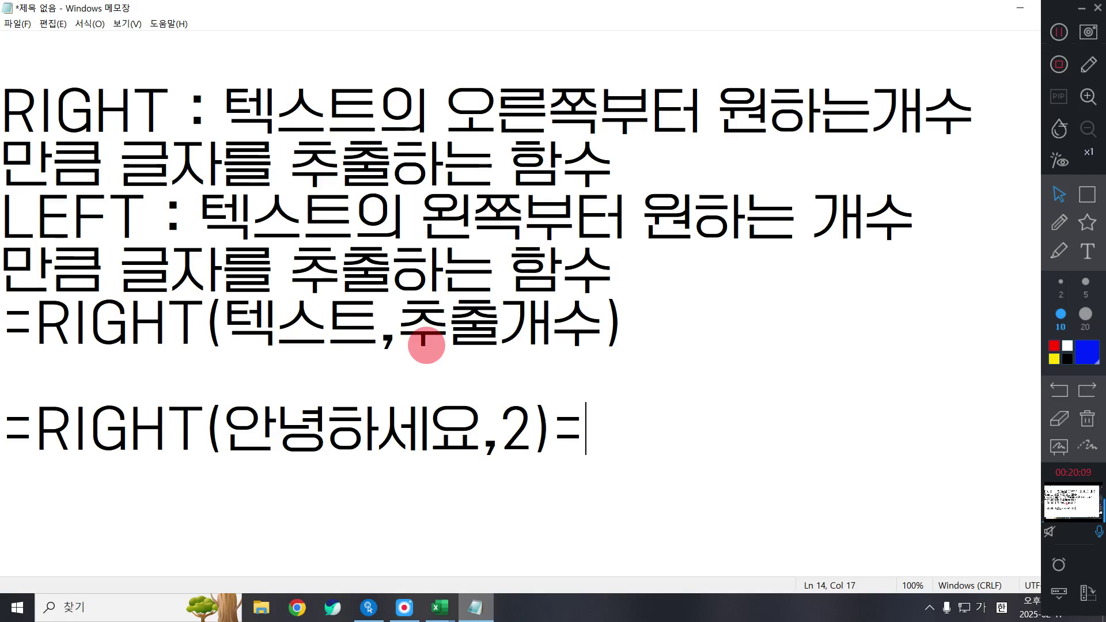
left_click(479, 446)
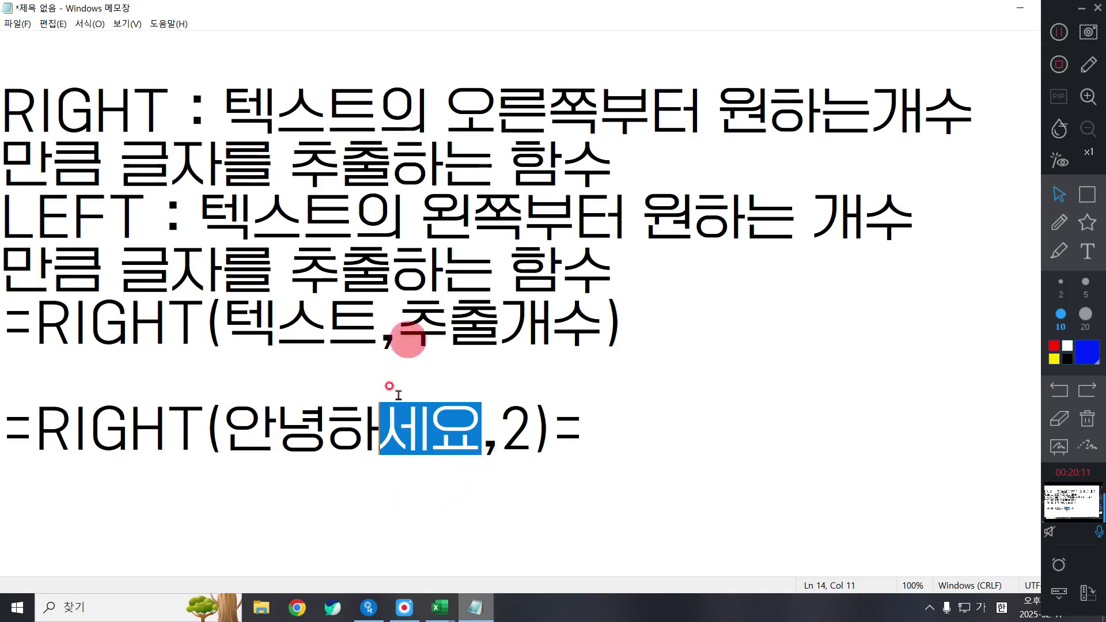
left_click(631, 424)
type("세요")
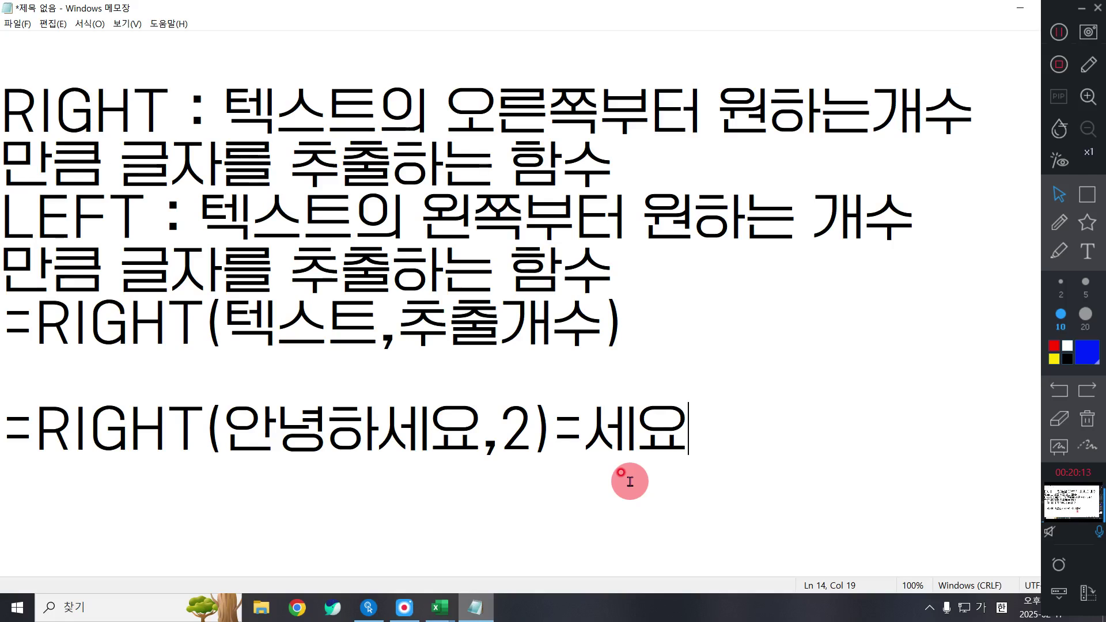
Replace the text argument 안녕하세요 in the RIGHT example with "다산직업전문학교"
left_click_drag(462, 418, 237, 433)
type("다산직업전문ㅇ")
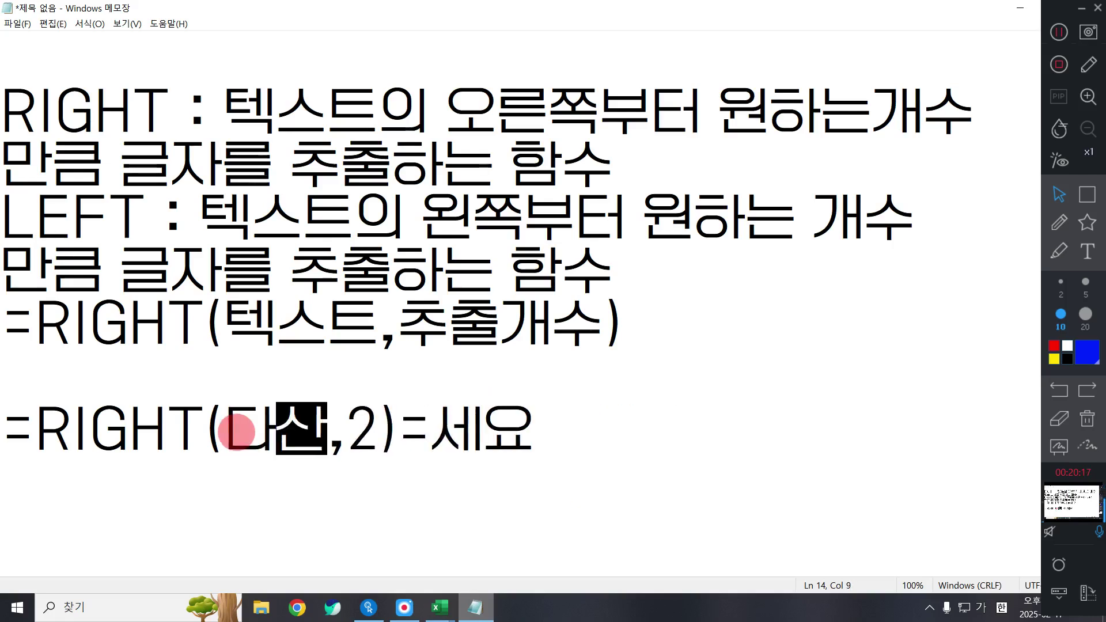
type("학")
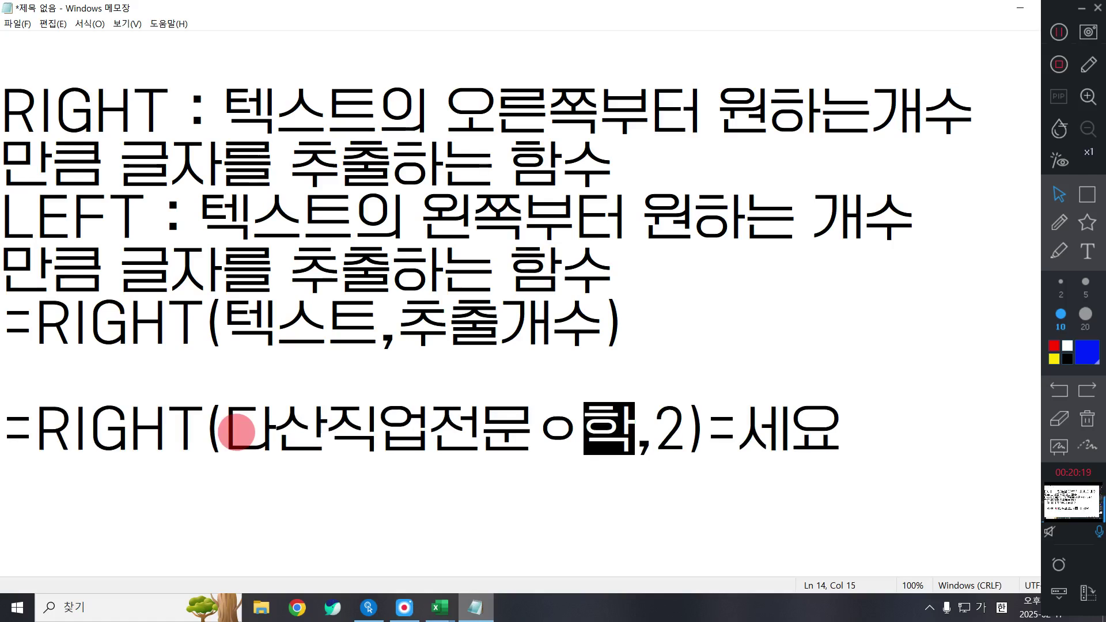
key("BackSpace")
key("BackSpace")
type("학교")
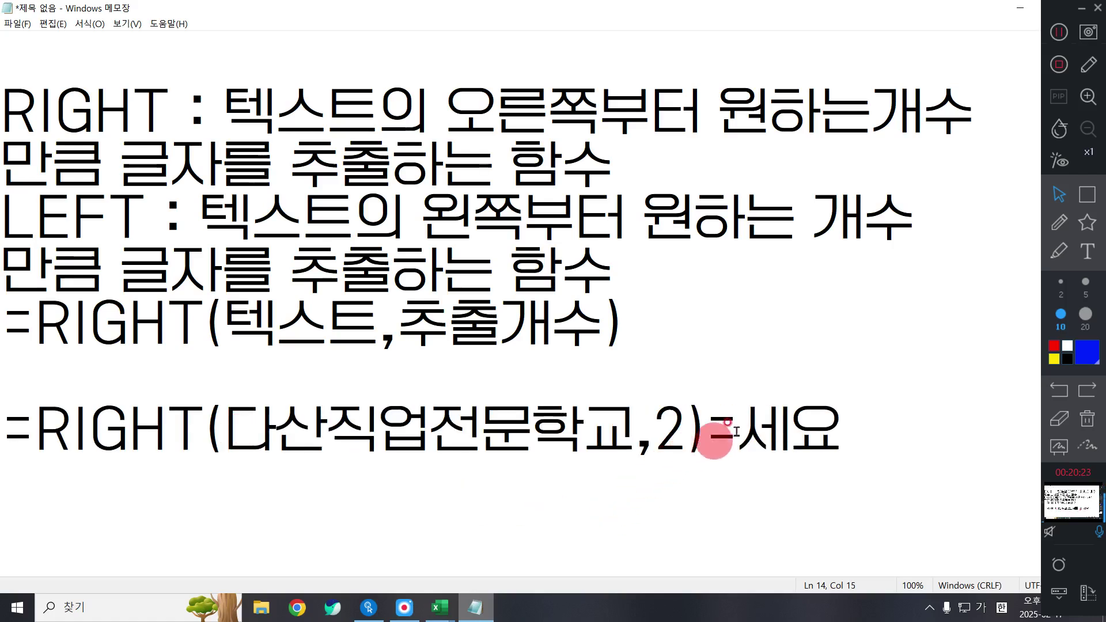
Replace the result of the RIGHT example with the last two characters of its text, "학교"
left_click_drag(739, 432, 837, 425)
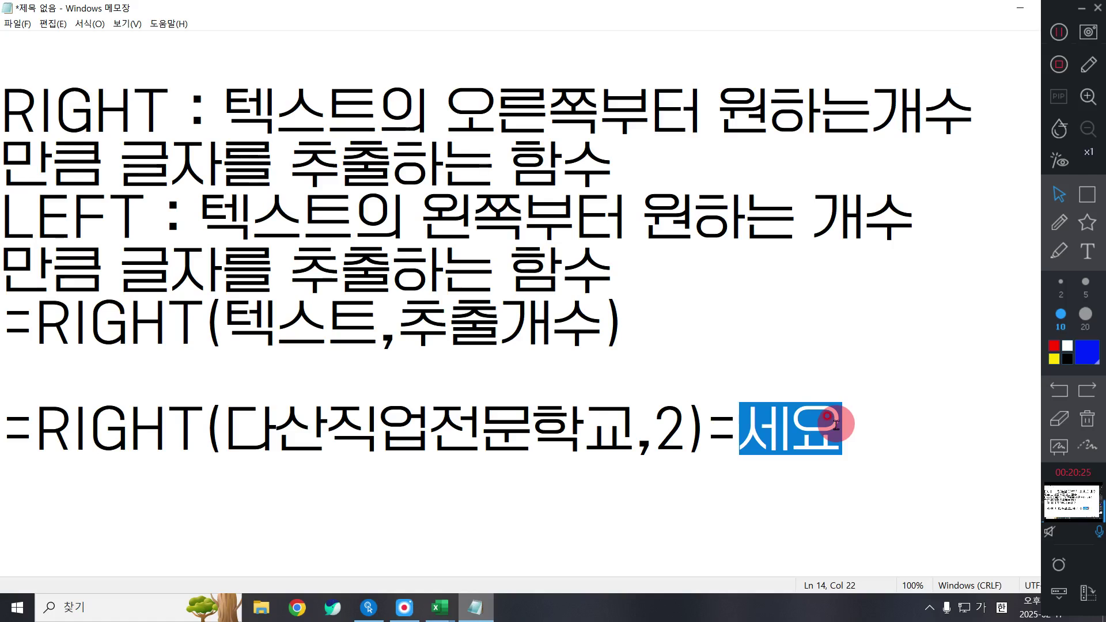
key("BackSpace")
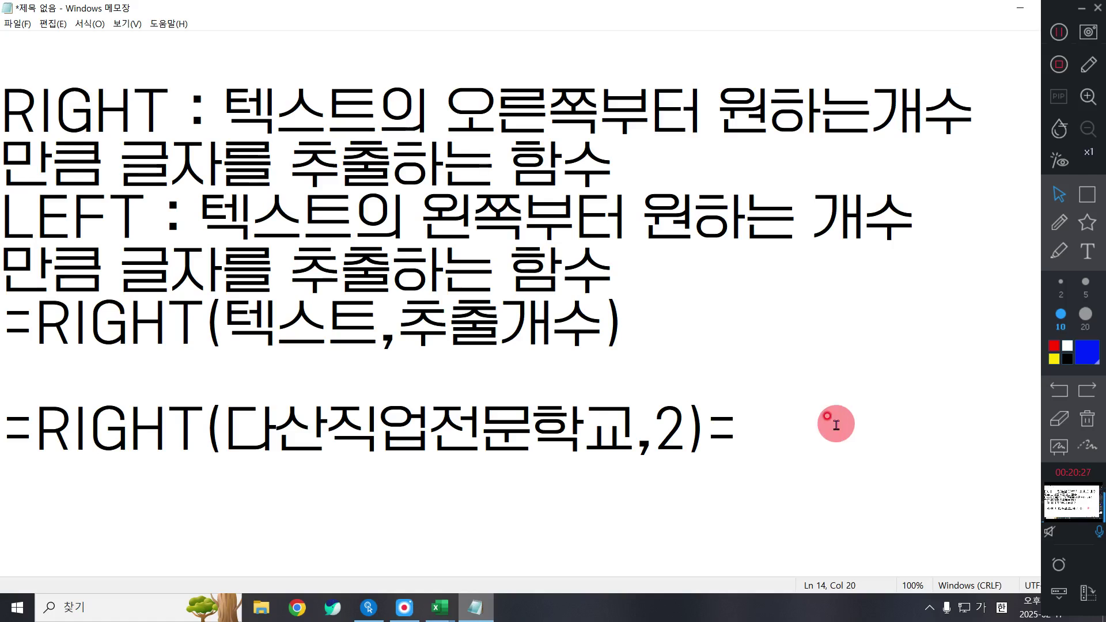
left_click(633, 420)
left_click_drag(633, 420, 535, 423)
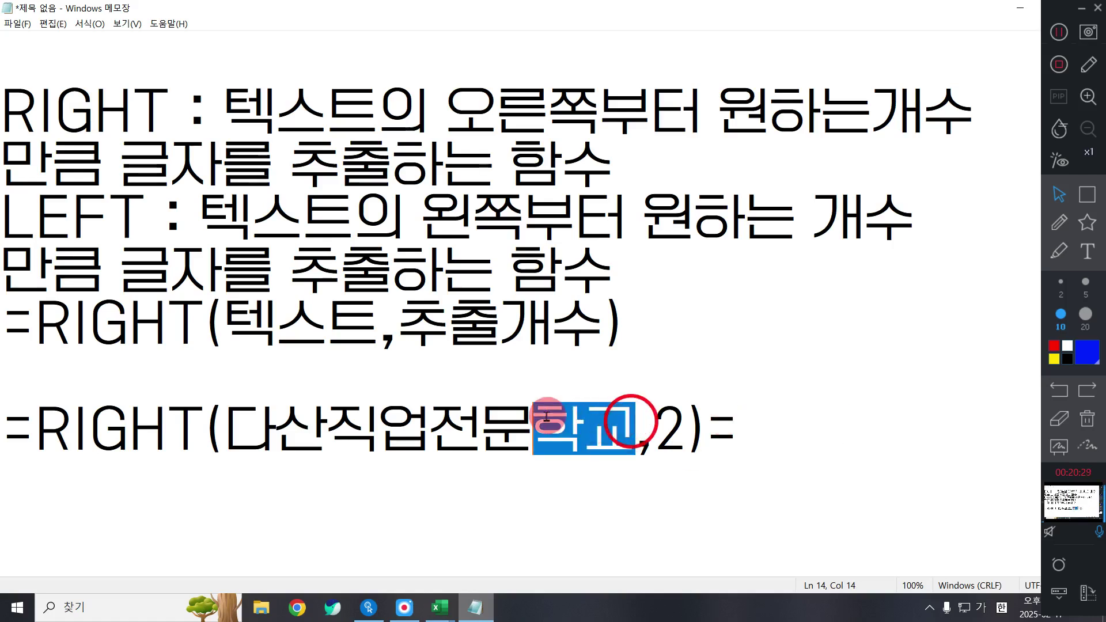
left_click(777, 406)
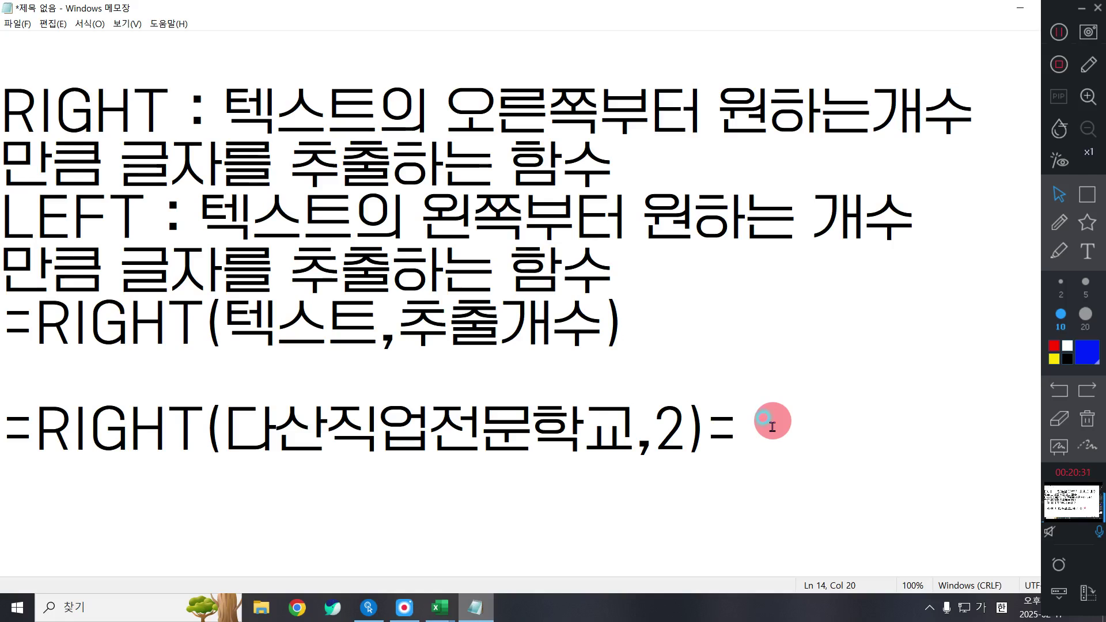
type("학교")
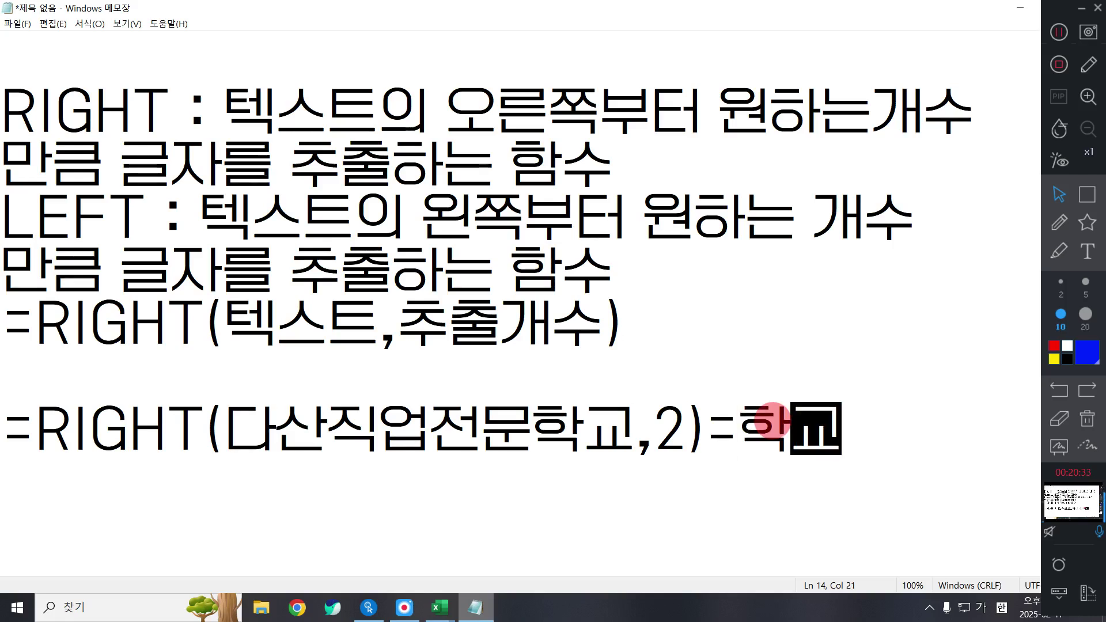
Set the RIGHT example's character count to 4 and its result to "전문학교"
left_click_drag(686, 430, 664, 426)
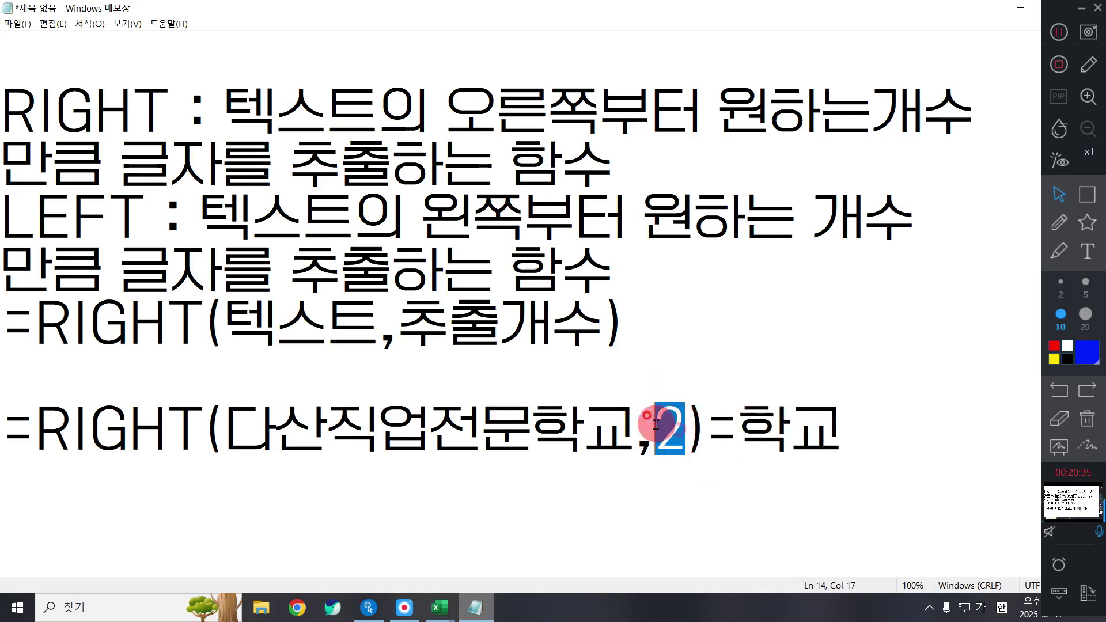
type("4")
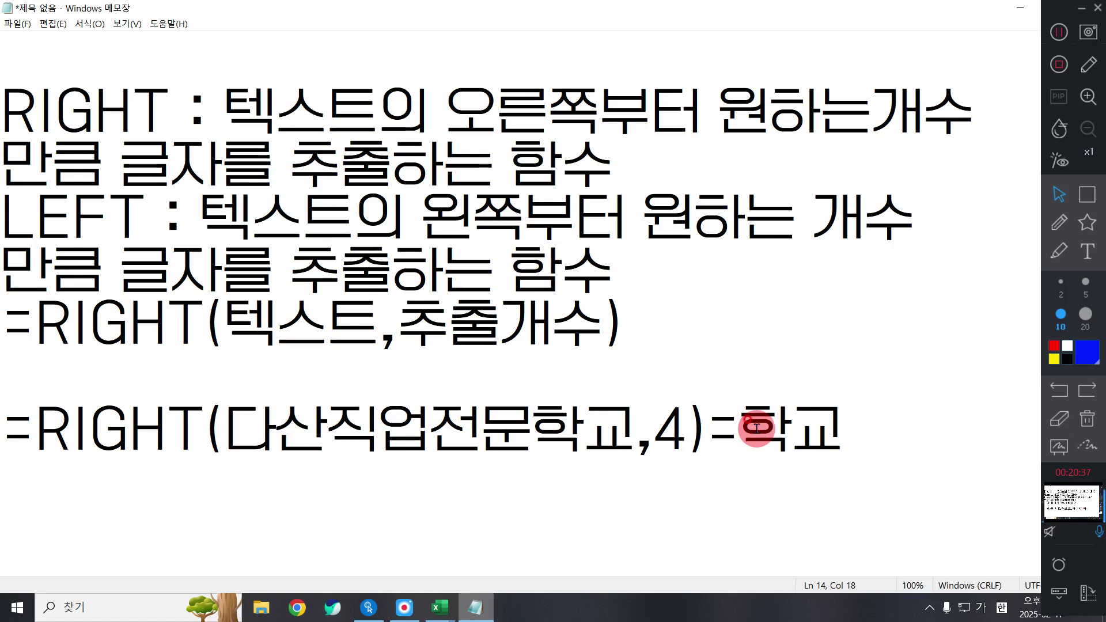
left_click_drag(748, 430, 843, 436)
type("저전문학교")
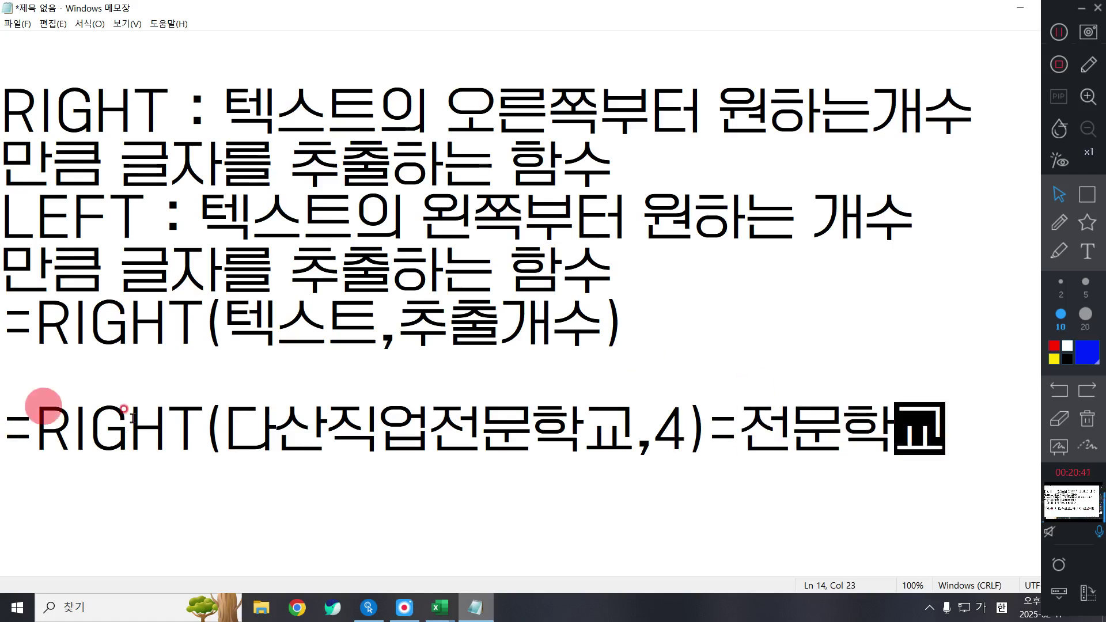
Duplicate the RIGHT example on the line below and change the copy's function name to LEFT
left_click(6, 429)
left_click(976, 423, "shift")
key("ctrl+c")
left_click(977, 424)
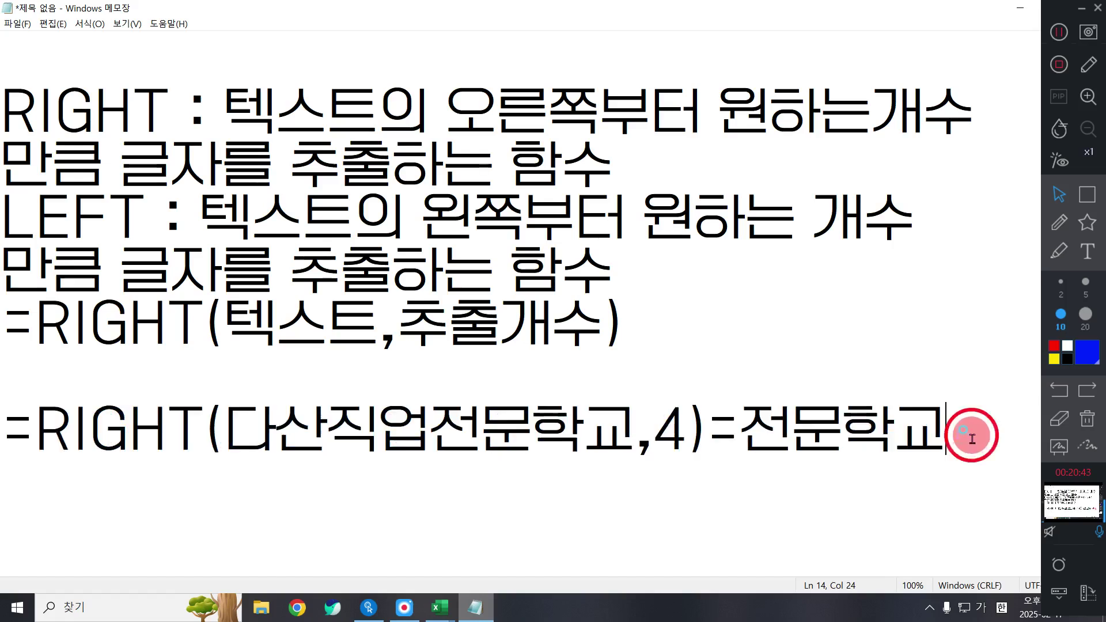
key("Return")
key("ctrl+v")
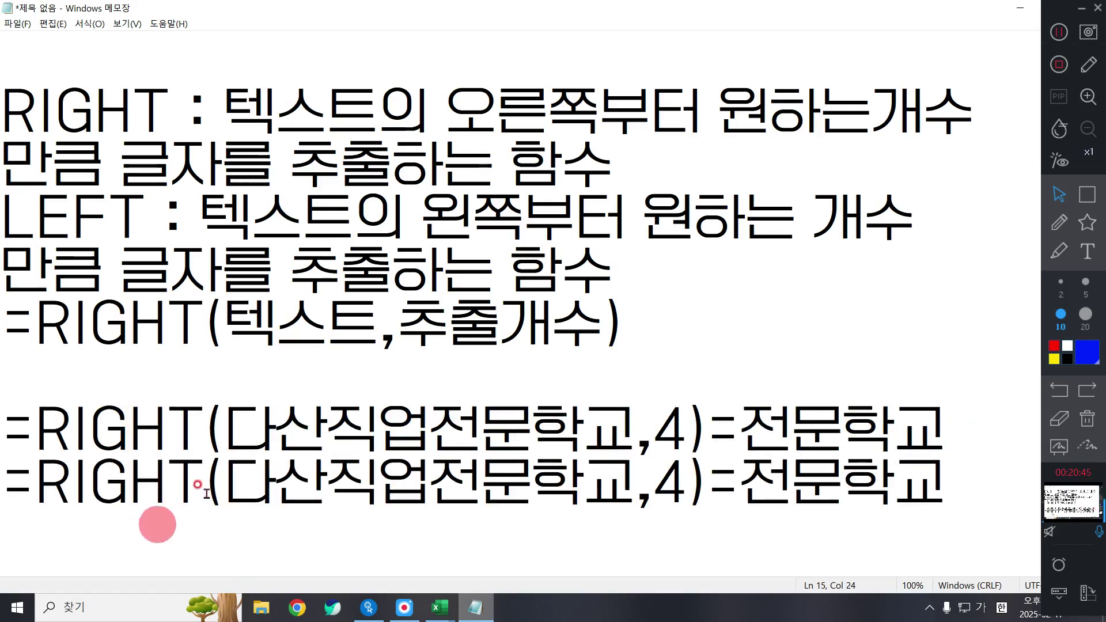
mouse_move(195, 478)
left_mouse_down()
mouse_move(60, 493)
mouse_move(56, 480)
mouse_move(40, 482)
mouse_move(190, 476)
left_mouse_up()
type("LEFT")
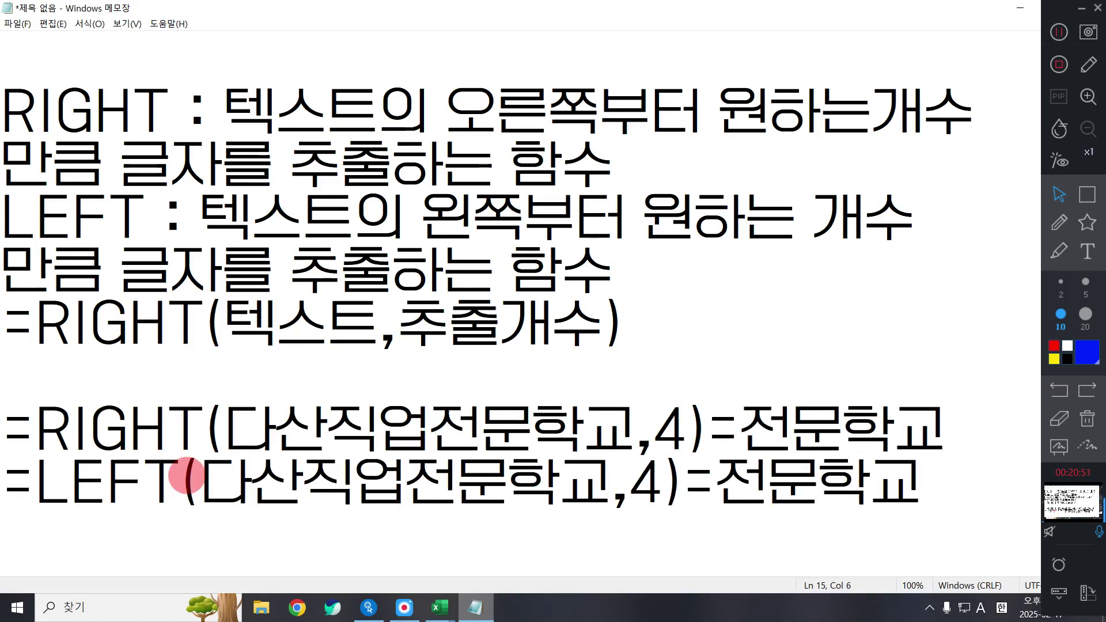
Replace the result of the LEFT example with "다산직업"
left_click_drag(734, 482, 937, 471)
key("BackSpace")
type("EKTK")
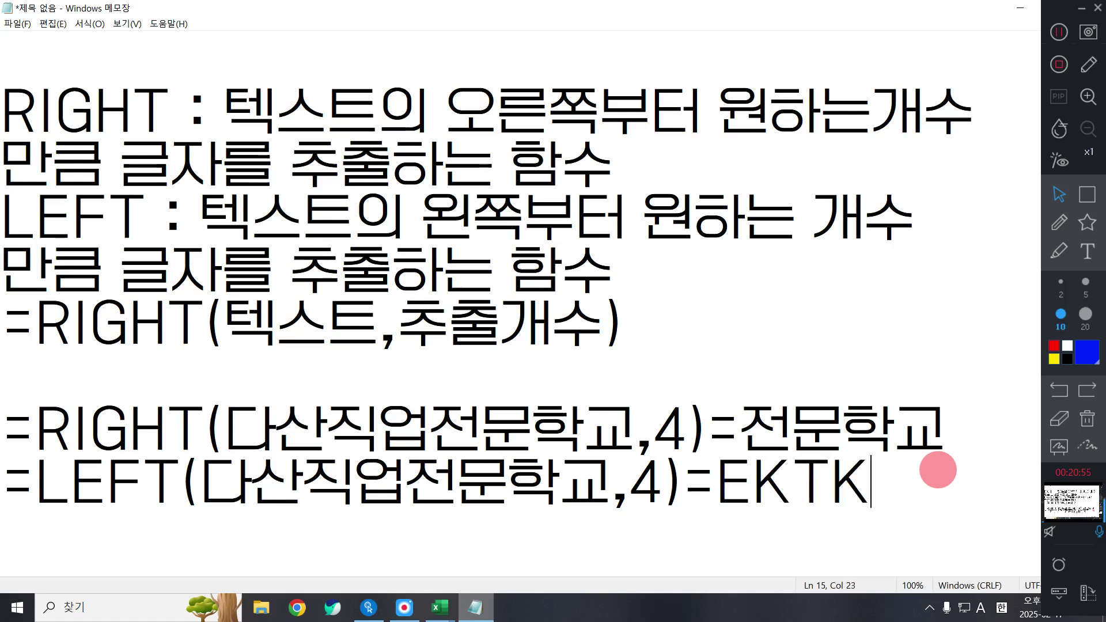
key("BackSpace")
key("BackSpace")
key("BackSpace")
key("BackSpace")
key("Hangul")
type("ㄷㅏ산직어")
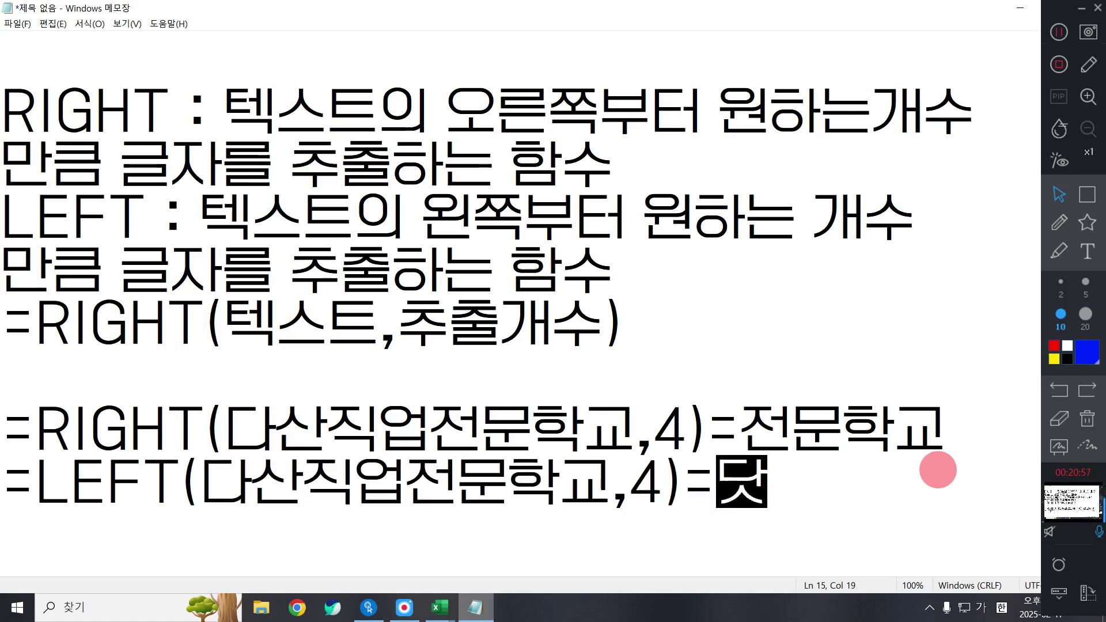
type("ㅂ")
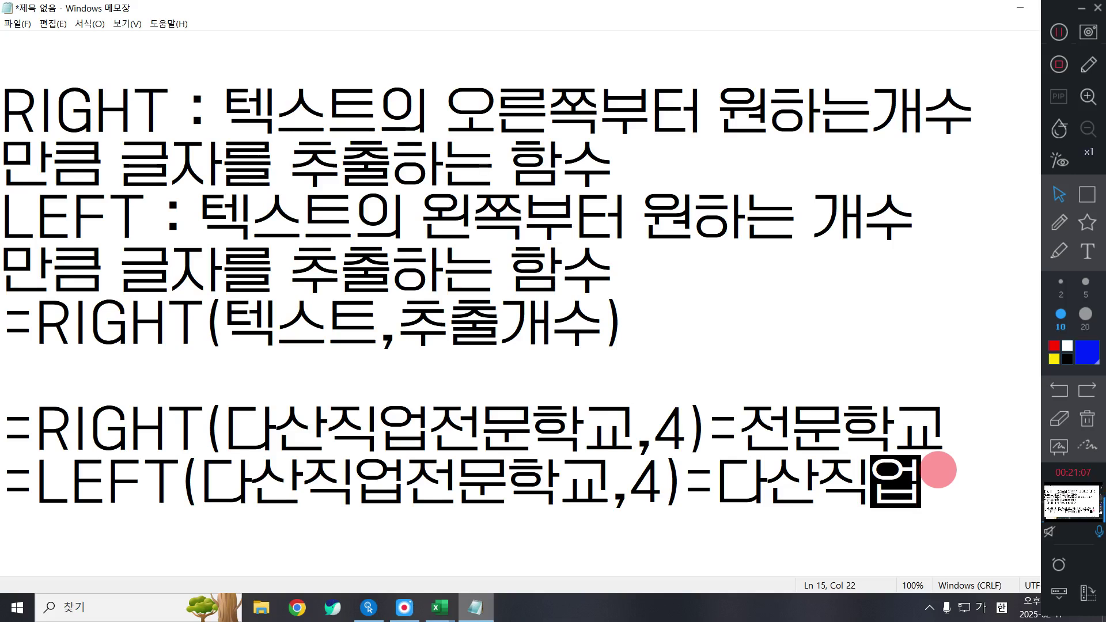
Leave a blank line below the LEFT example and write "RIGHT()" on a new line
scroll(544, 447, "down", 1)
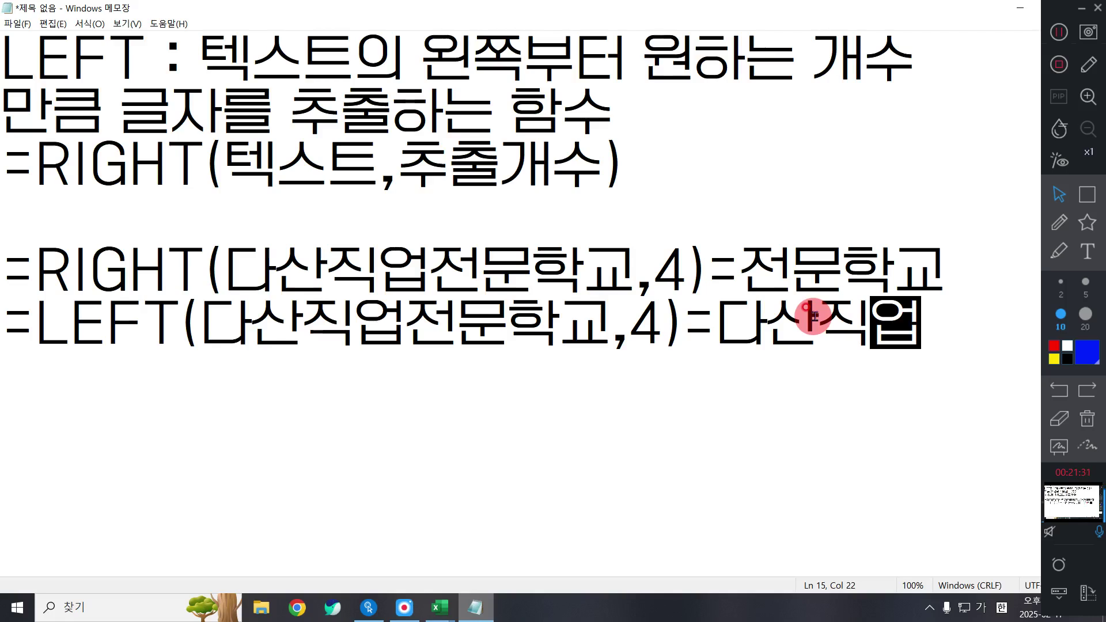
key("Return")
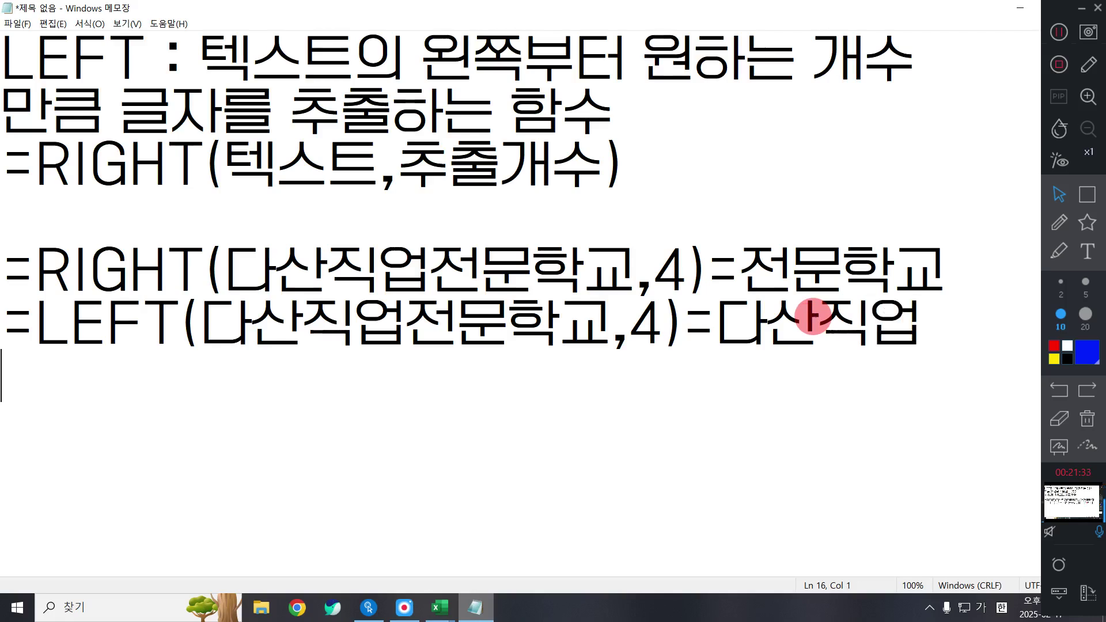
key("Return")
key("Hangul")
type("RIH")
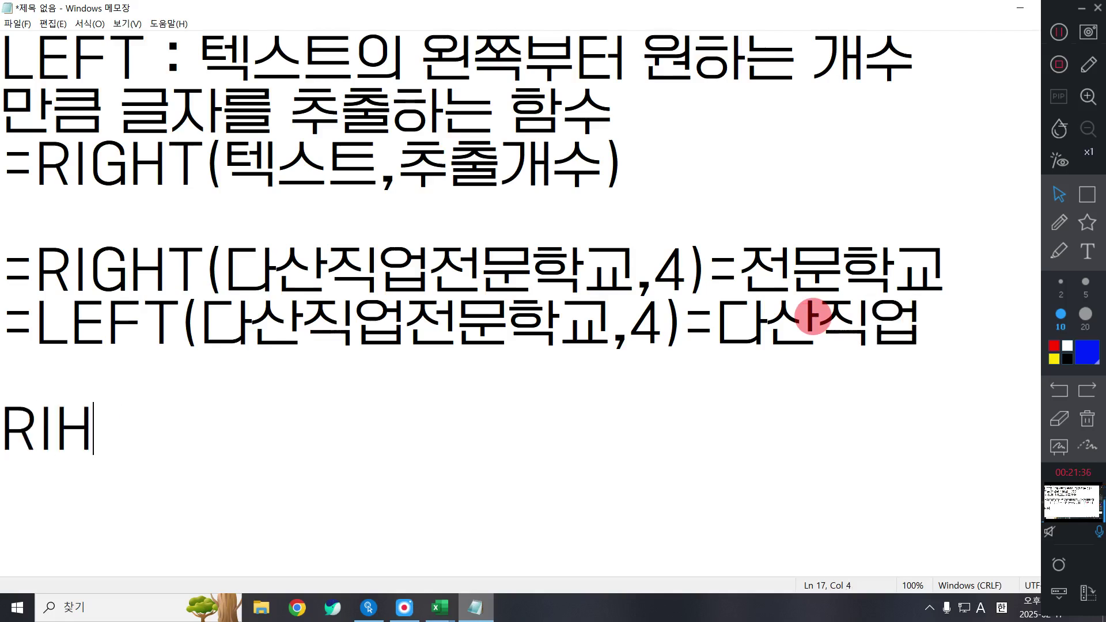
key("BackSpace")
type("G")
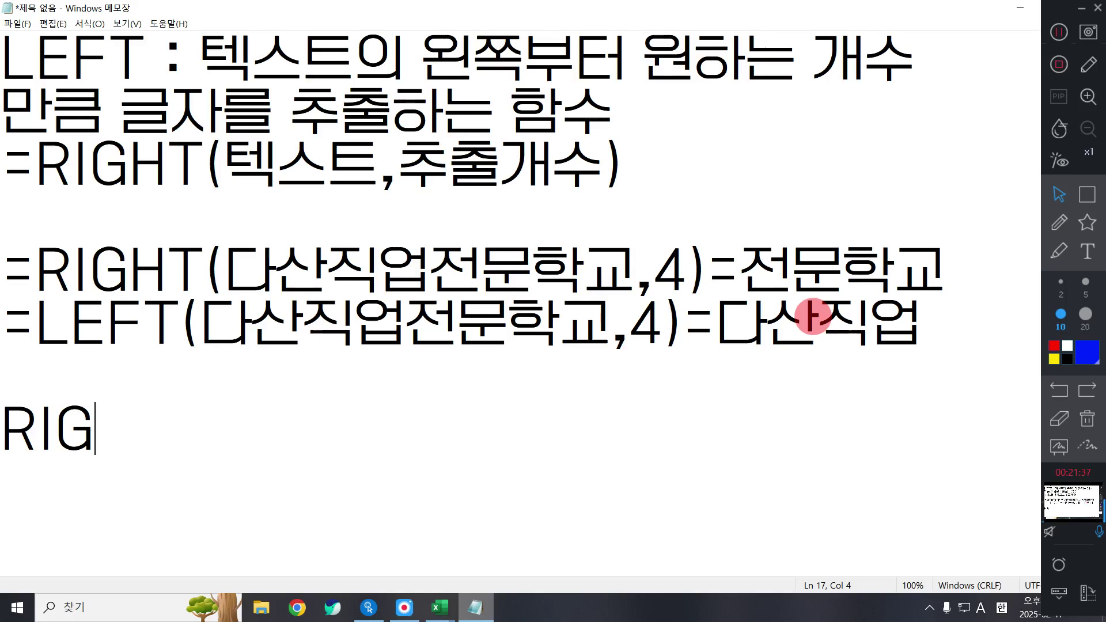
type("HT")
key("BackSpace")
type("()")
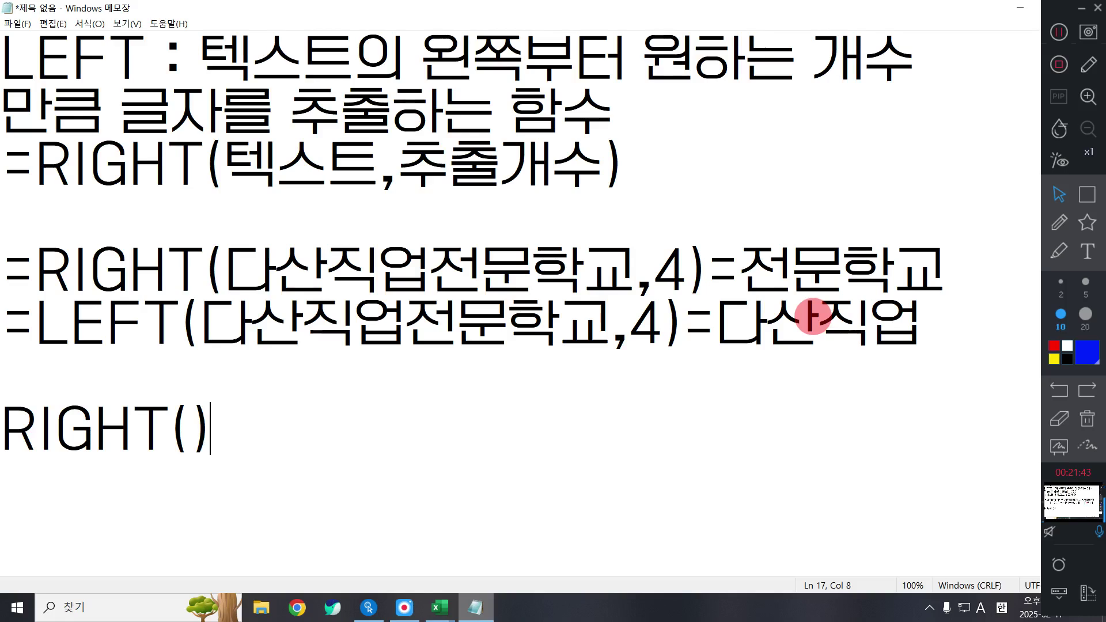
Complete the "RIGHT()" note line with "=1 :초급" and start an aligned line below it
type("=1")
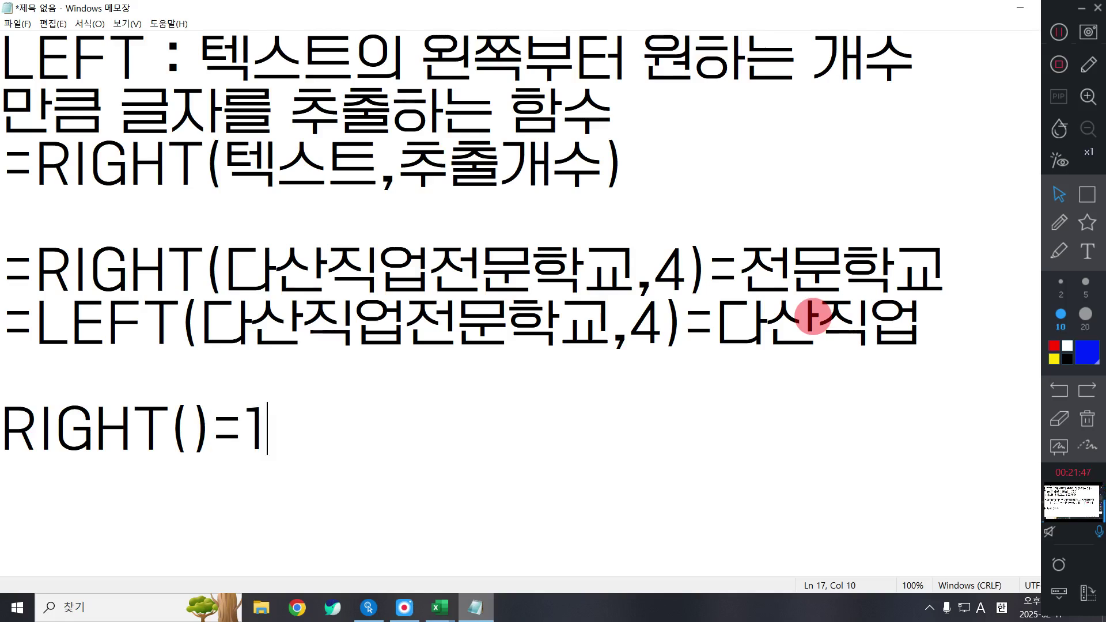
type("C")
key("BackSpace")
key("Hangul")
type(":조급")
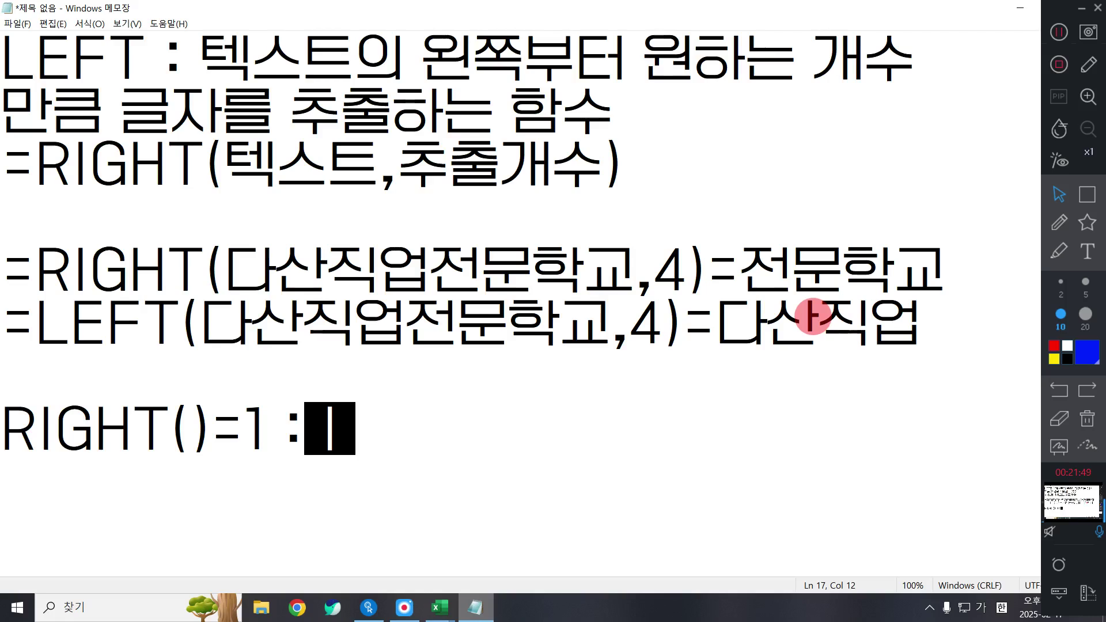
key("Return")
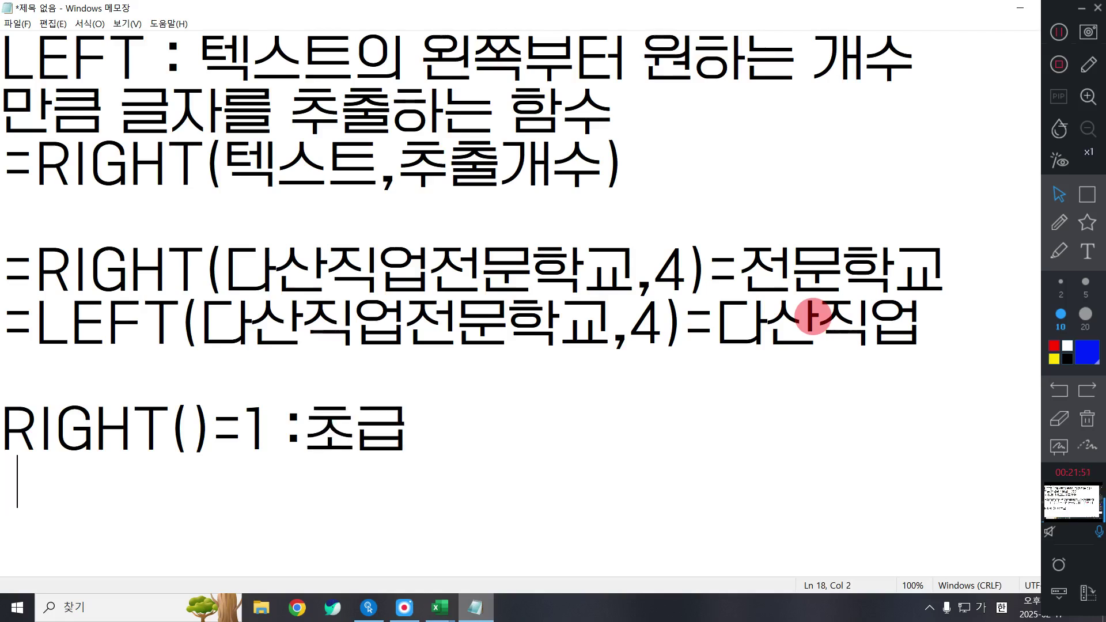
Add two aligned note lines under the first case, "=2 : 중급" and "=3 : 고급"
type("=2 : ")
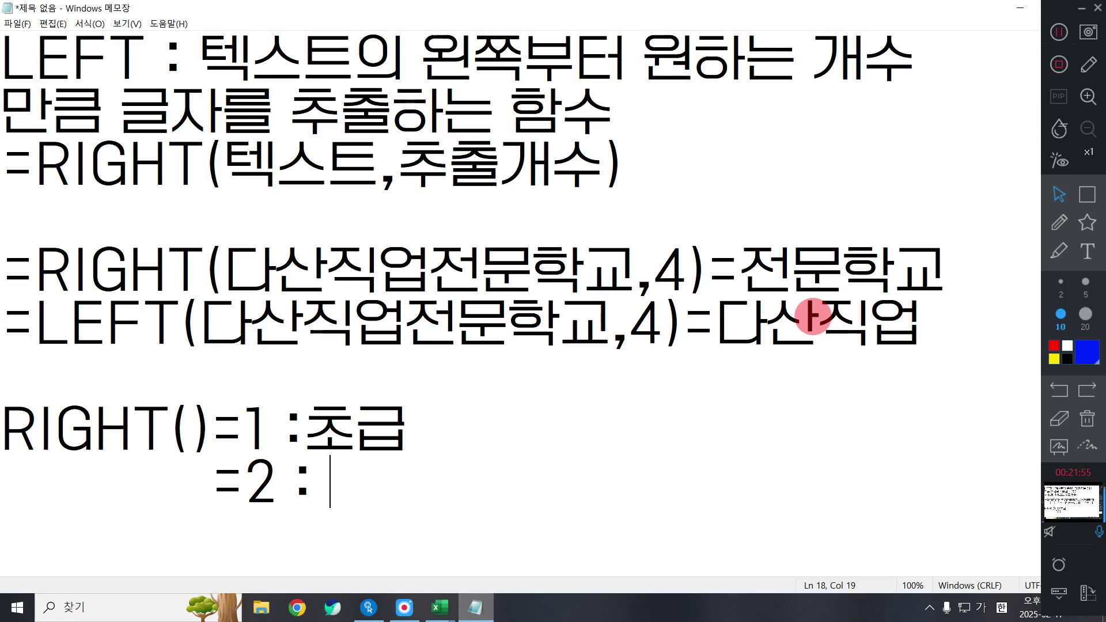
type("중ㄱ급")
key("Return")
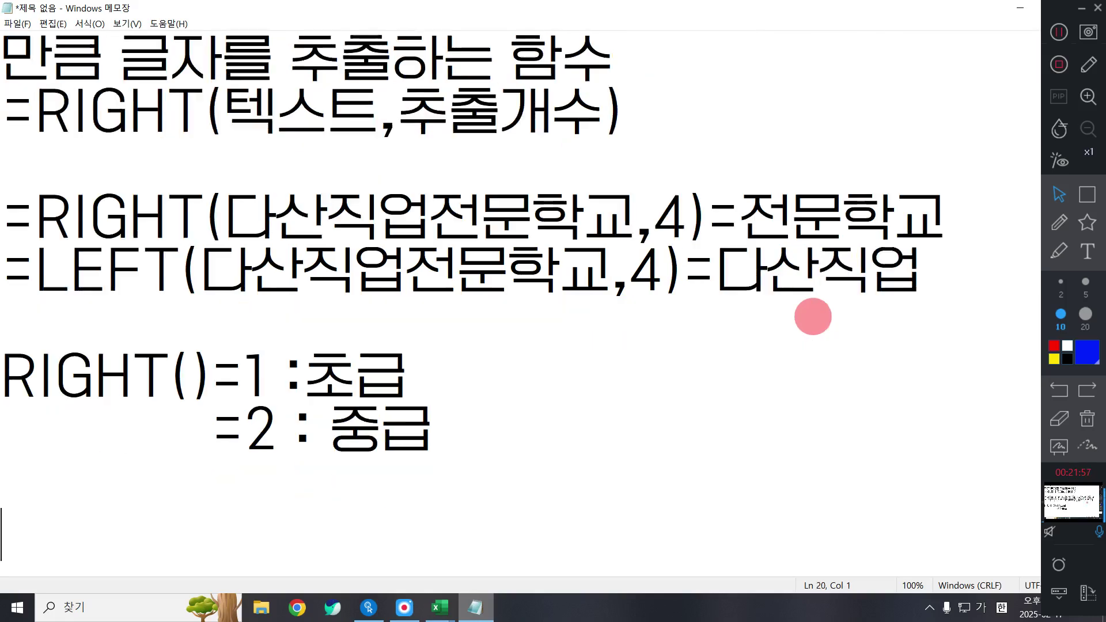
type("=3 : 고급")
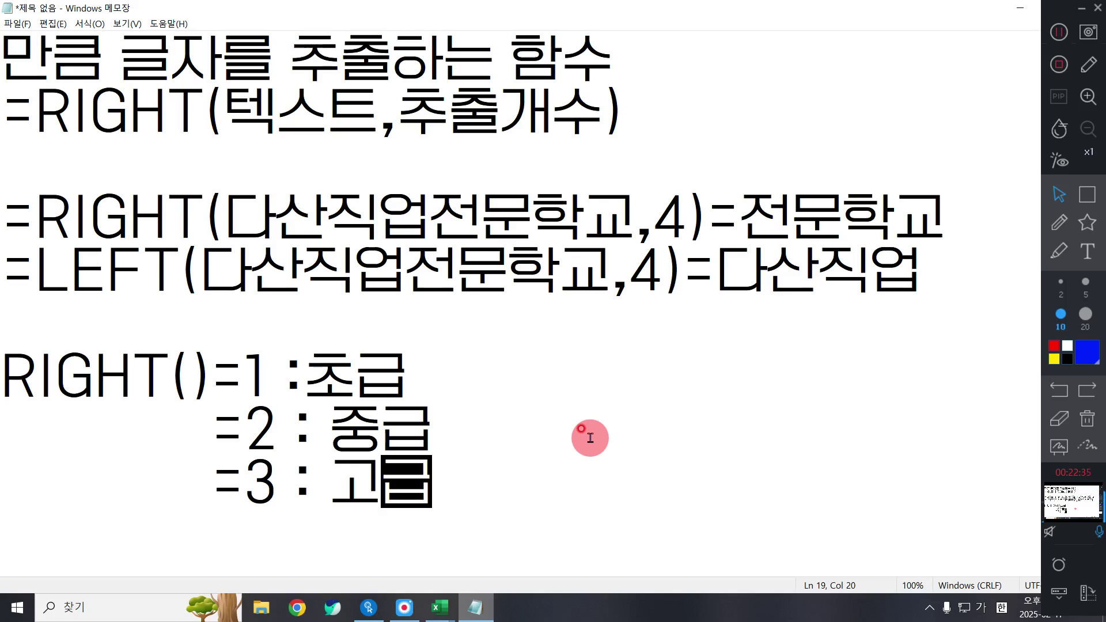
Switch to Excel and begin the formula =CHOOSE(RIGHT( in cell I5 of the 요리난이도 column
left_click(1020, 9)
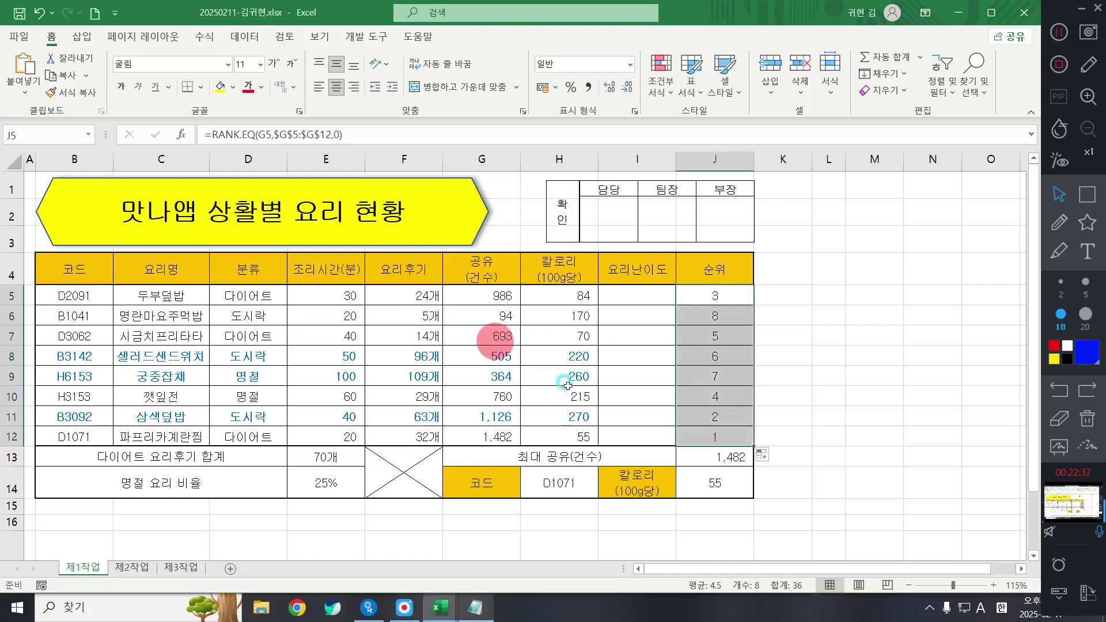
left_click(630, 297)
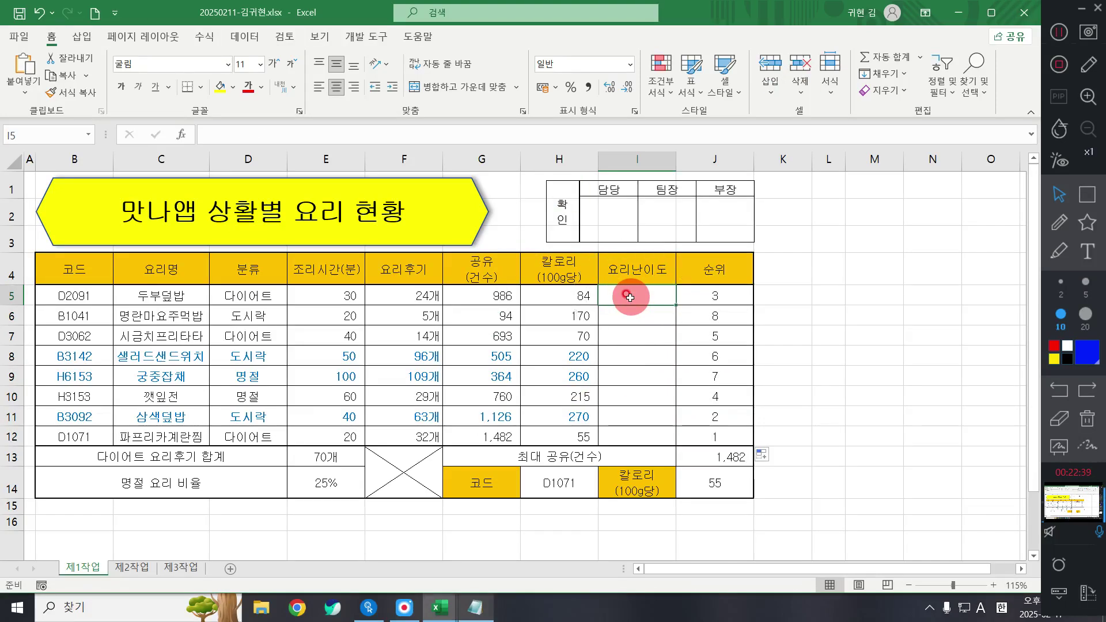
type("=CHOOSE(")
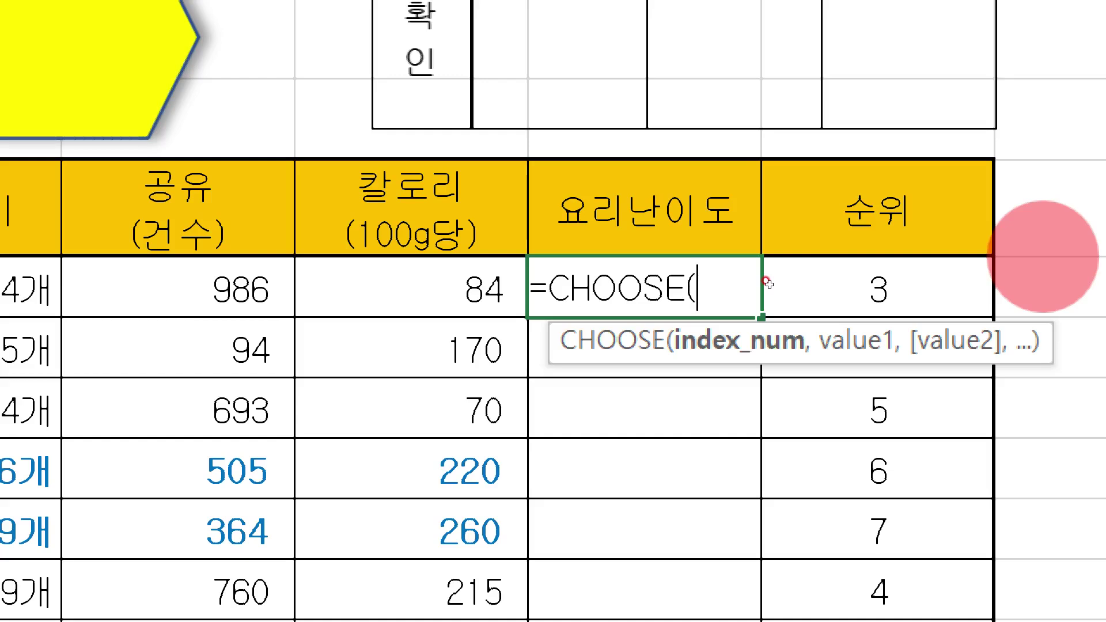
type("R")
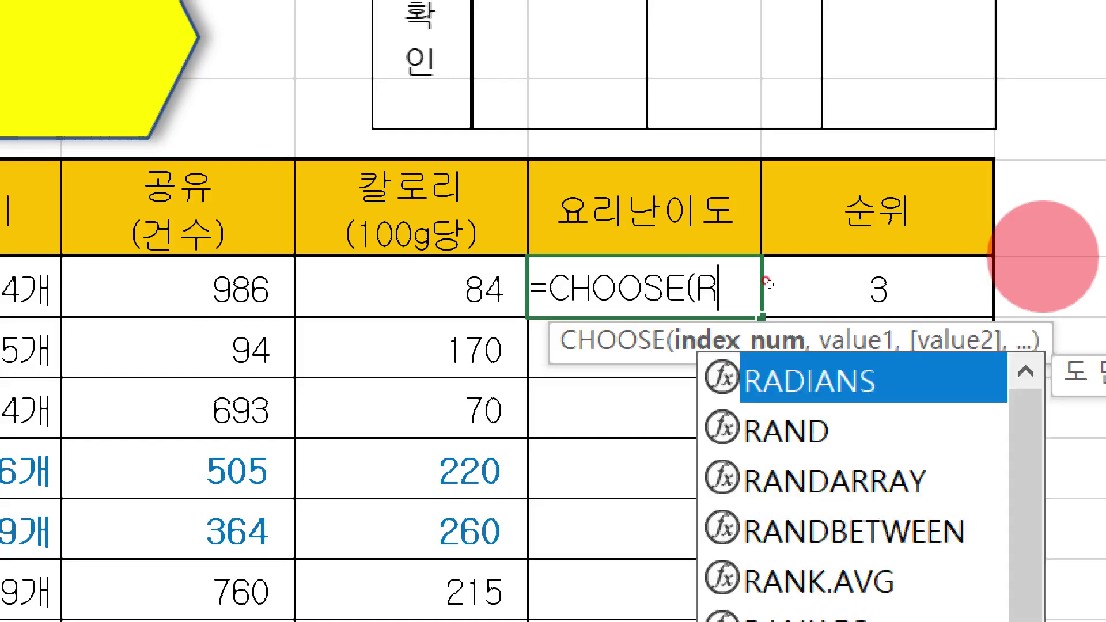
type("I")
key("Tab")
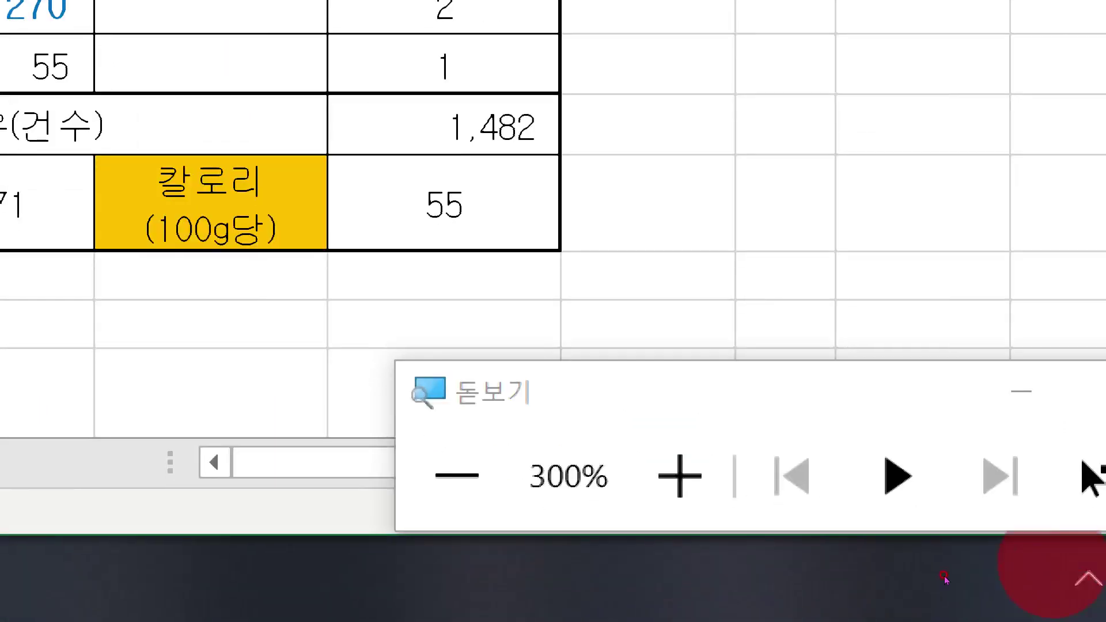
left_click(922, 390)
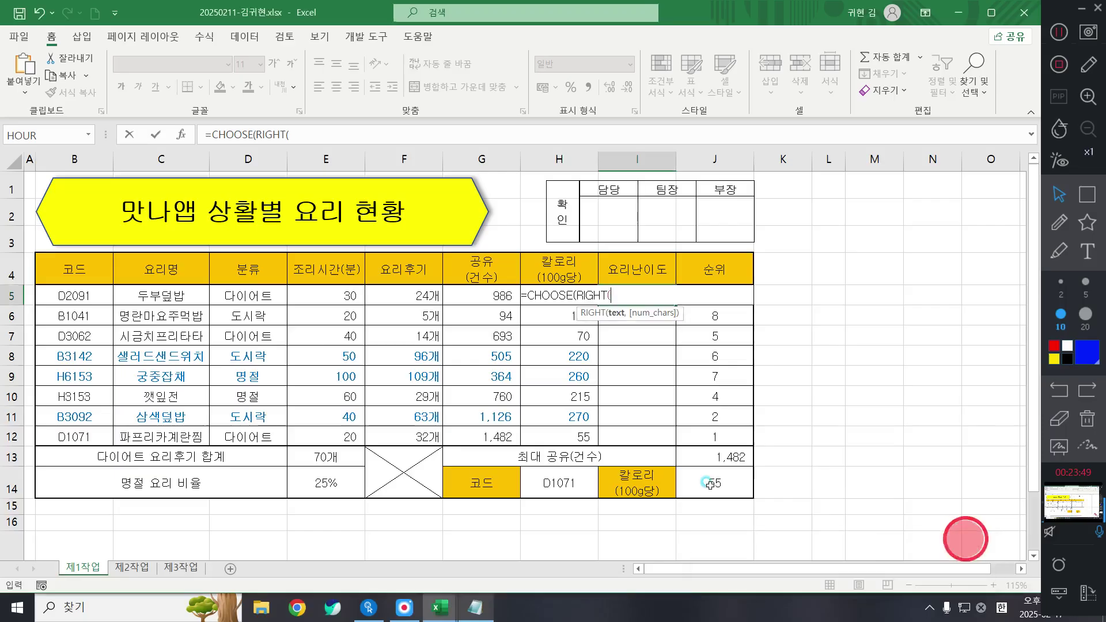
Fill in RIGHT's function arguments with B5 as the text and 1 as the number of characters
left_click(179, 137)
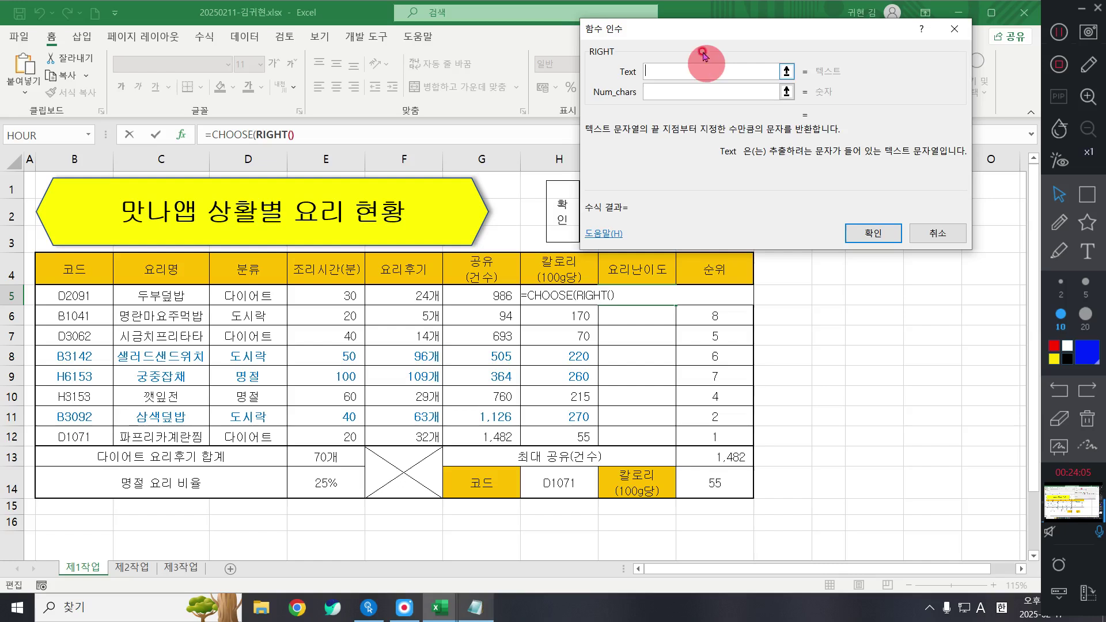
left_click_drag(690, 38, 703, 124)
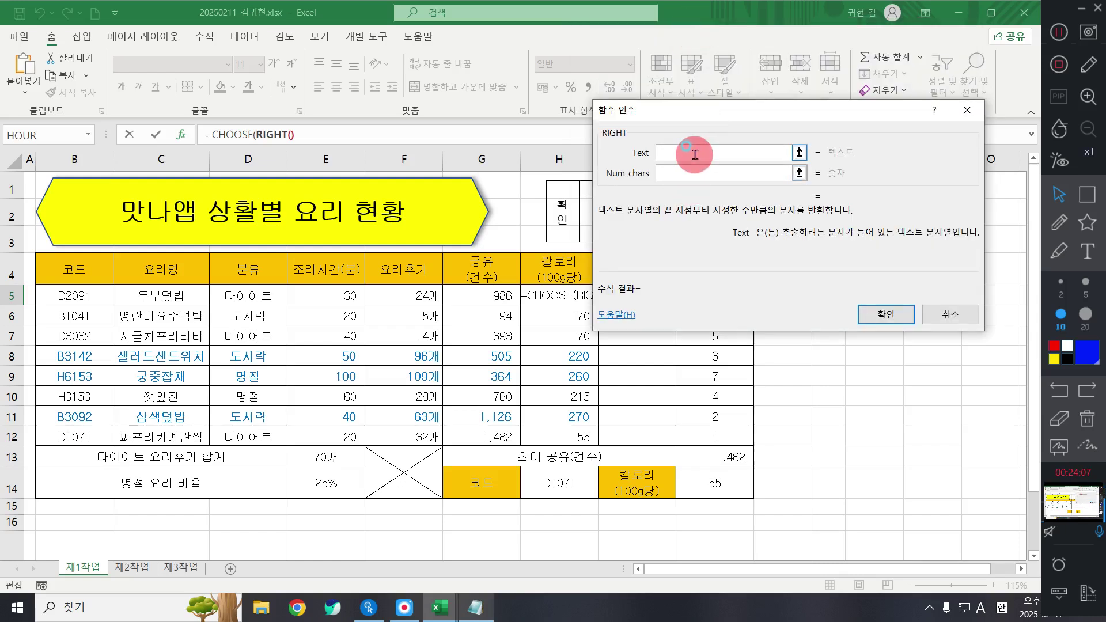
left_click(695, 155)
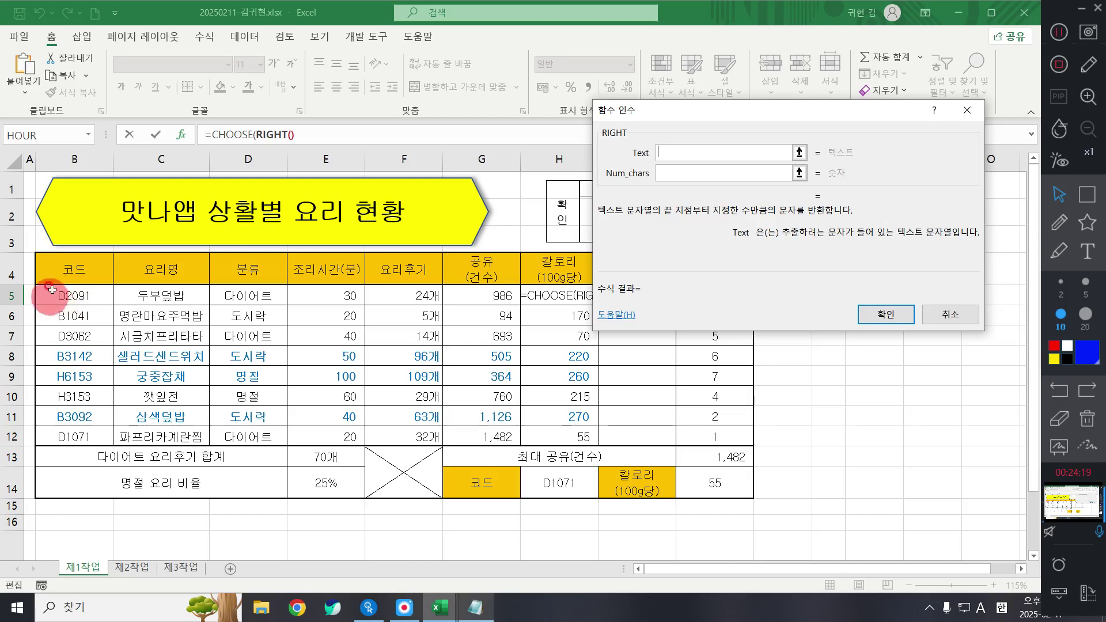
left_click(72, 297)
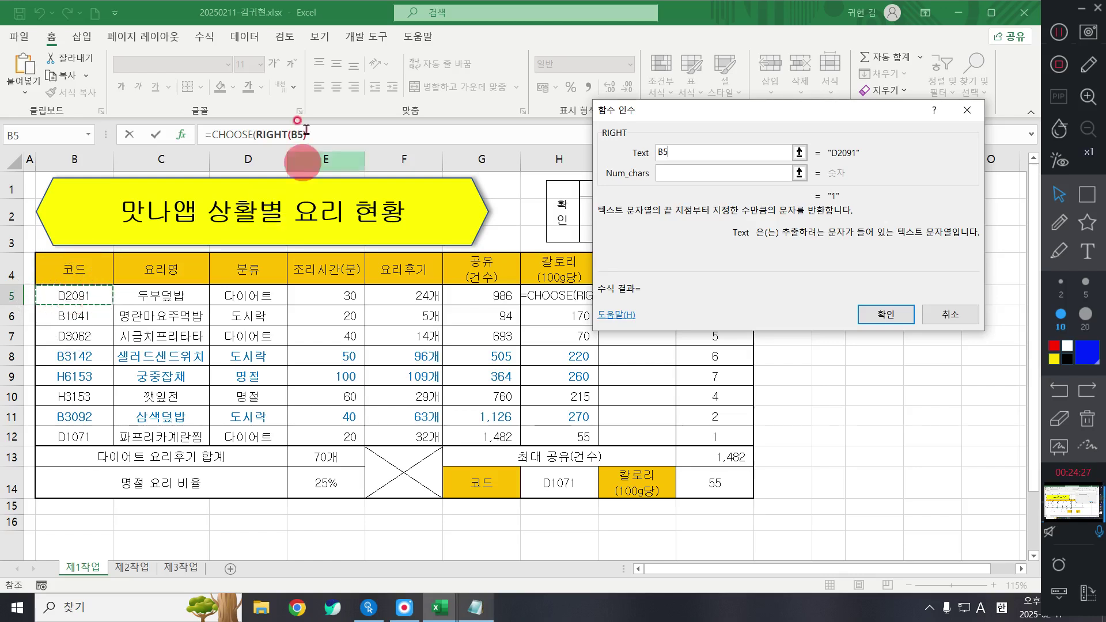
left_click(669, 172)
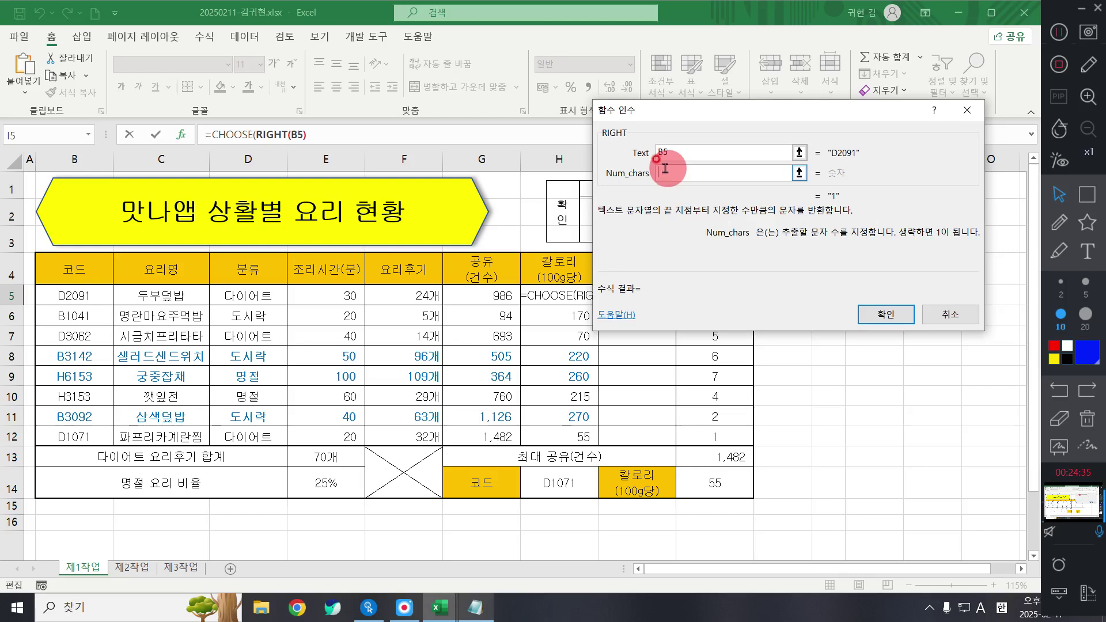
type("11")
key("BackSpace")
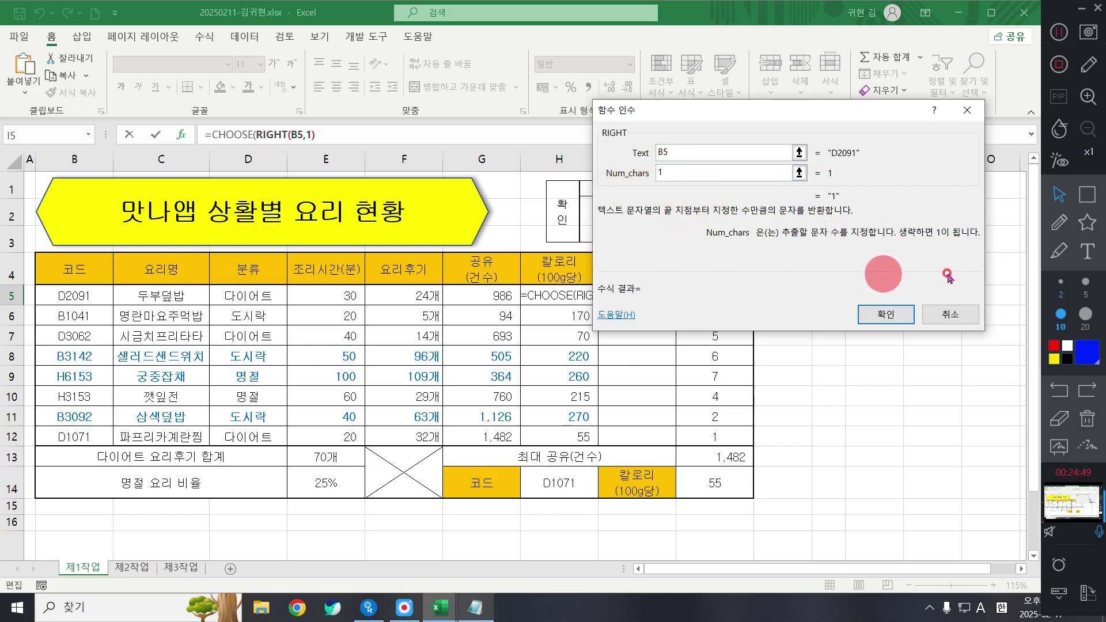
Mark the dialog's confirm button with a blue cross and CHOOSE in the formula with a check mark, and clear the marks
left_click(1059, 222)
left_click_drag(810, 269, 915, 351)
left_click_drag(859, 306, 886, 257)
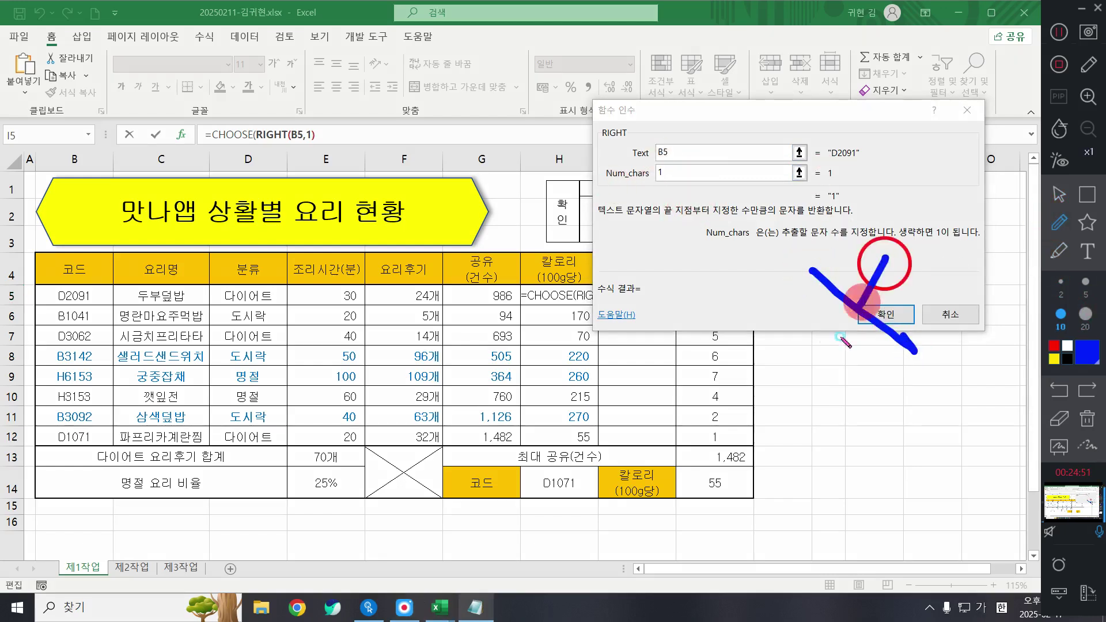
left_click_drag(842, 339, 834, 353)
mouse_move(199, 110)
left_mouse_down()
mouse_move(246, 146)
mouse_move(266, 79)
left_mouse_up()
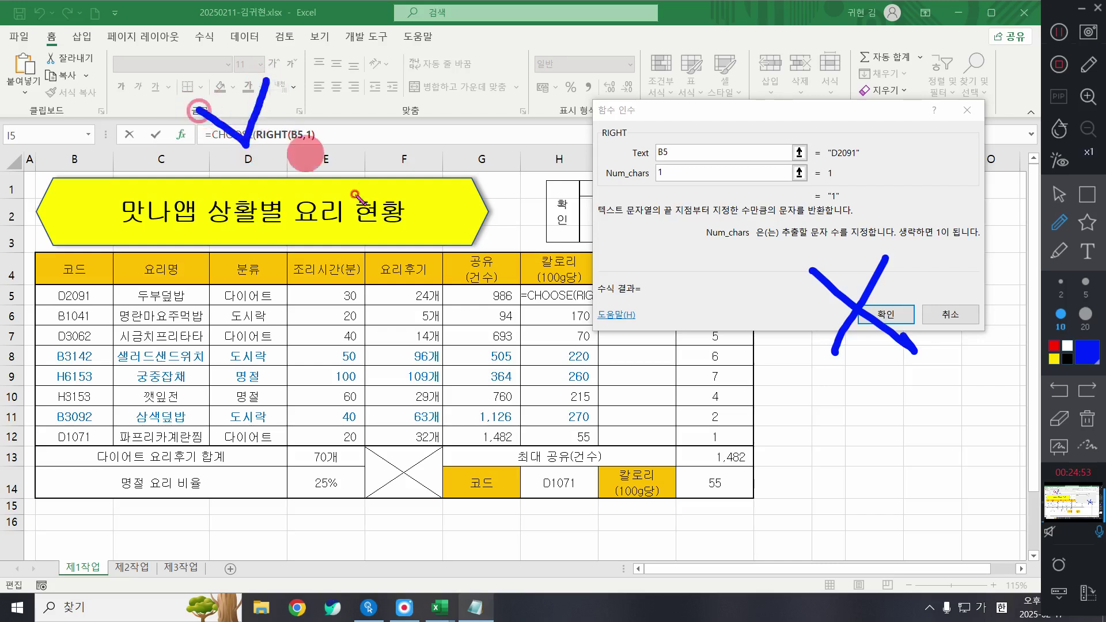
left_click(1058, 195)
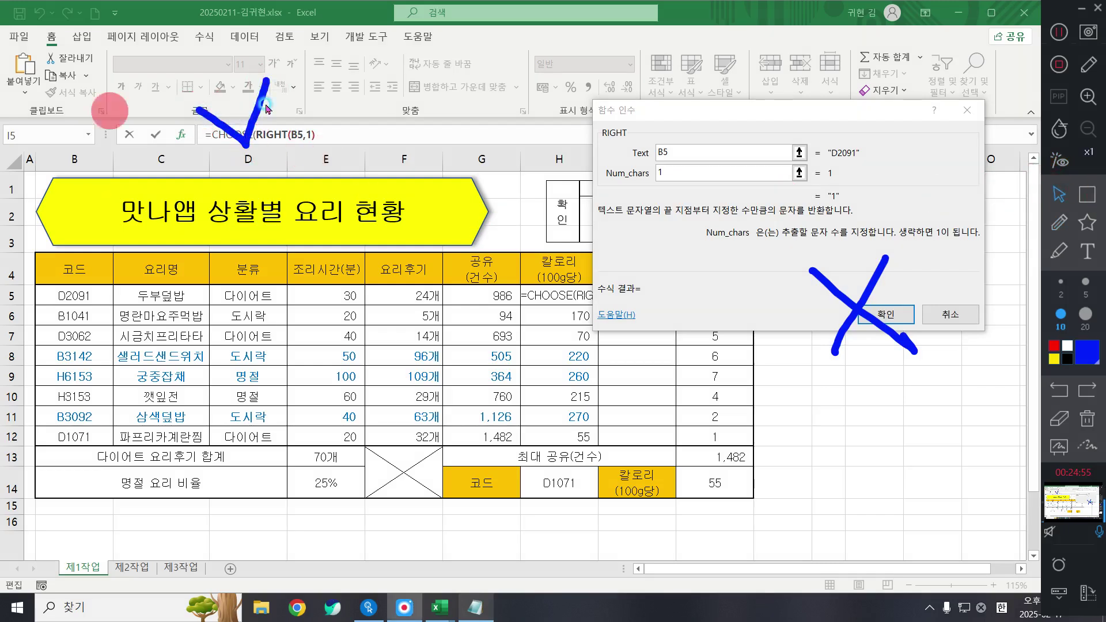
left_click(1096, 429)
Bring up the function arguments of the outer CHOOSE and set Value1 to 초급
left_click(225, 137)
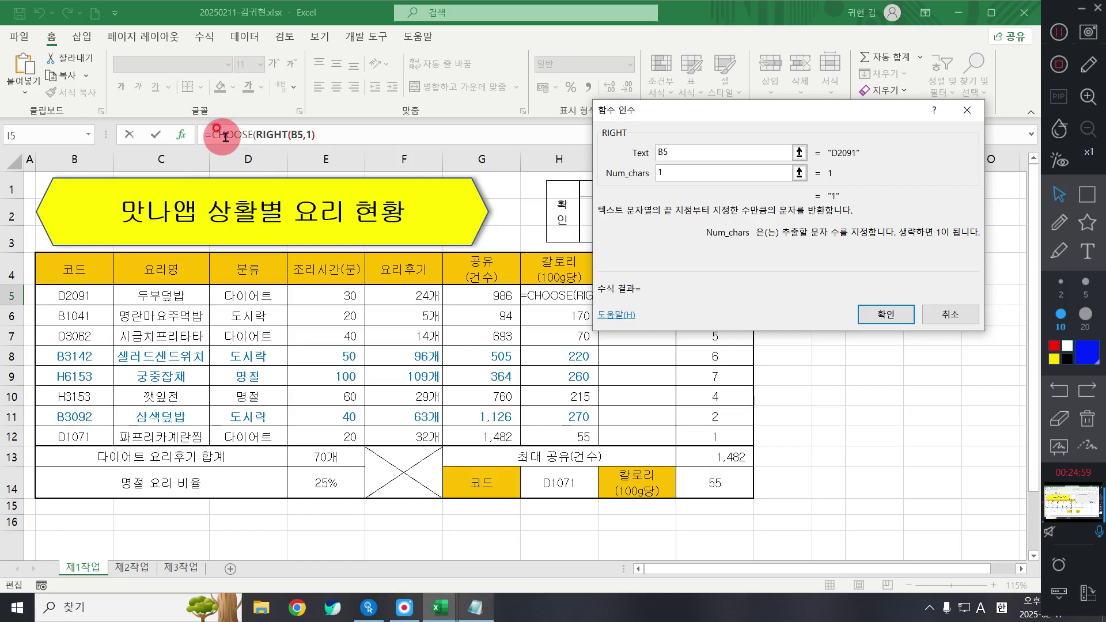
left_click(226, 136)
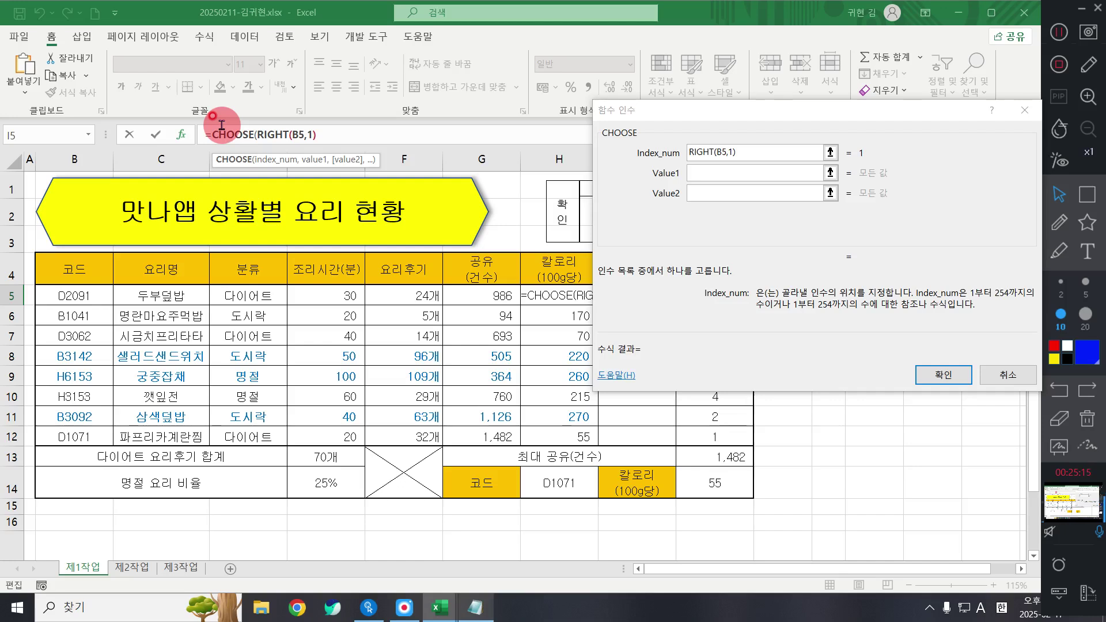
left_click(745, 172)
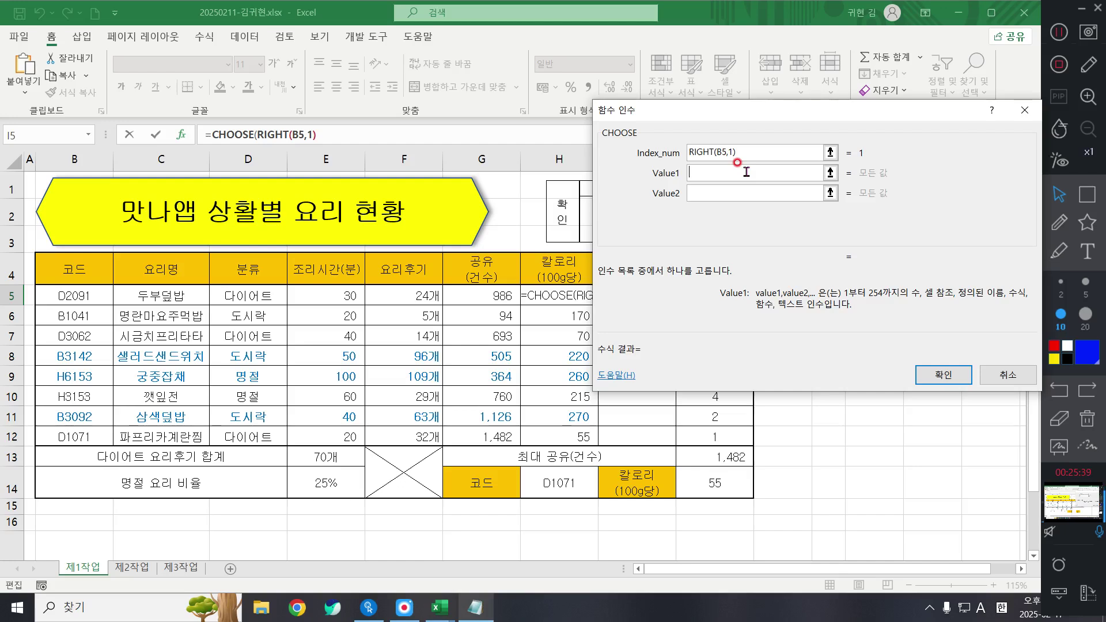
type("초급")
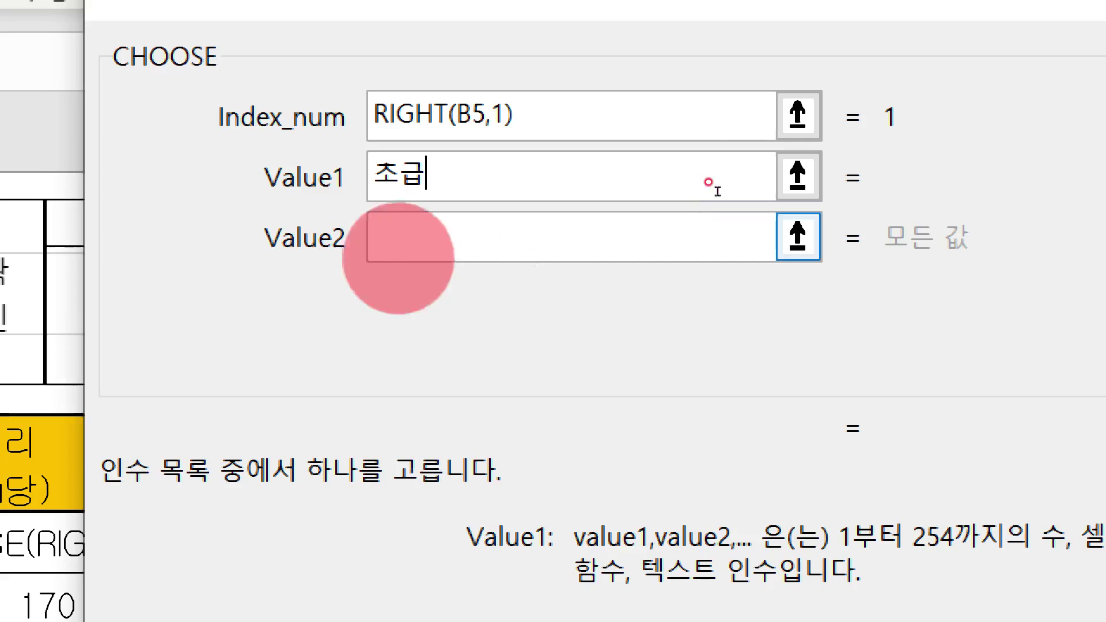
key("Tab")
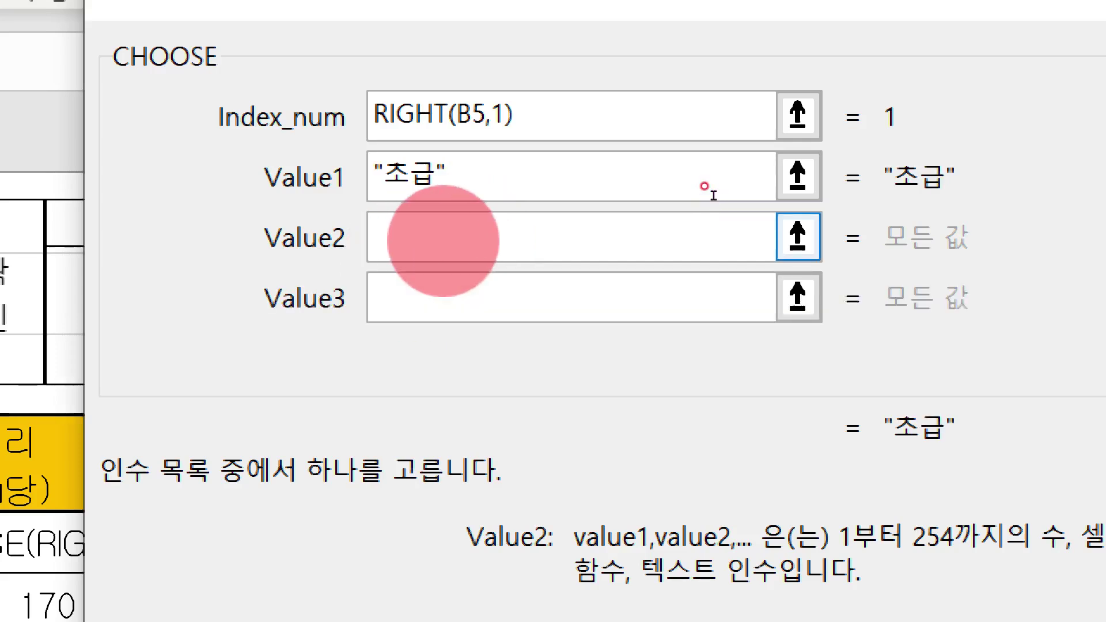
Set Value2 of the CHOOSE function to 중급
type("중급")
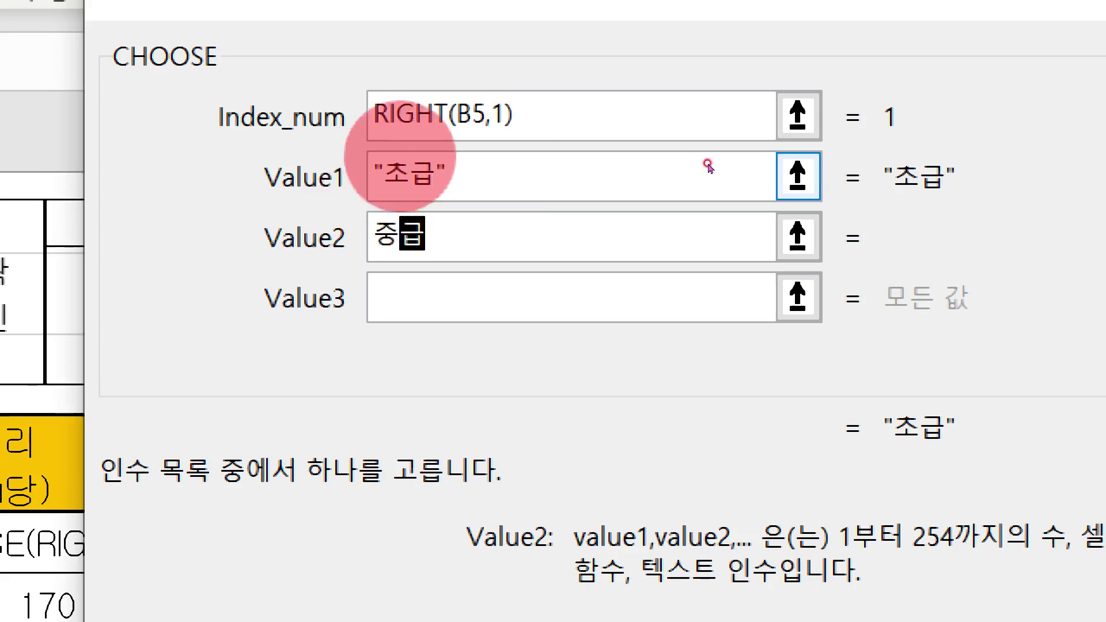
key("Tab")
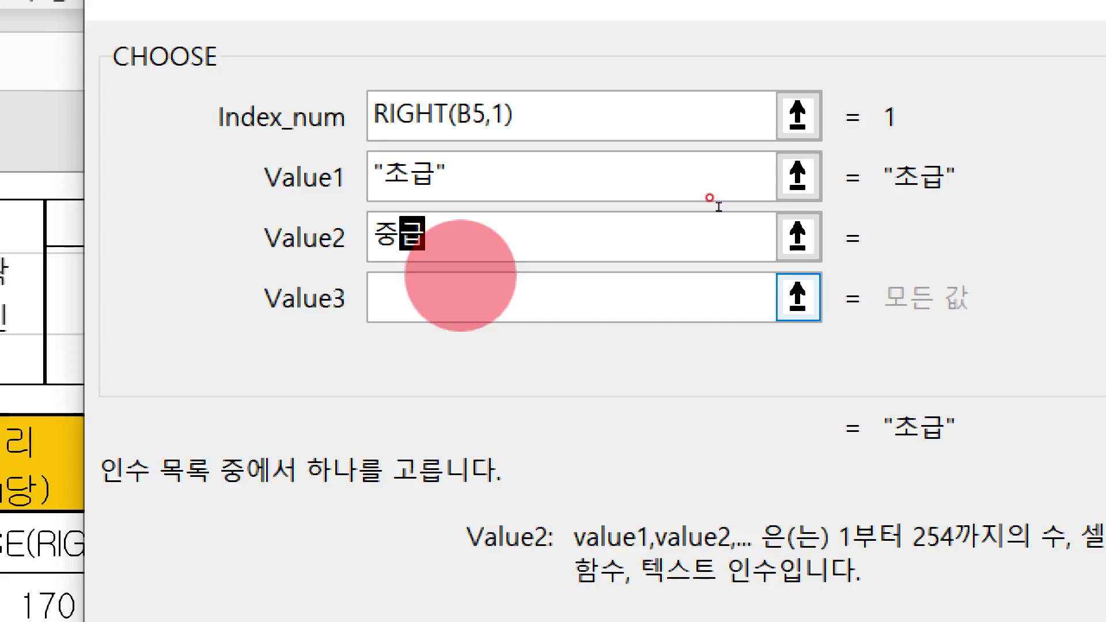
left_click(700, 167)
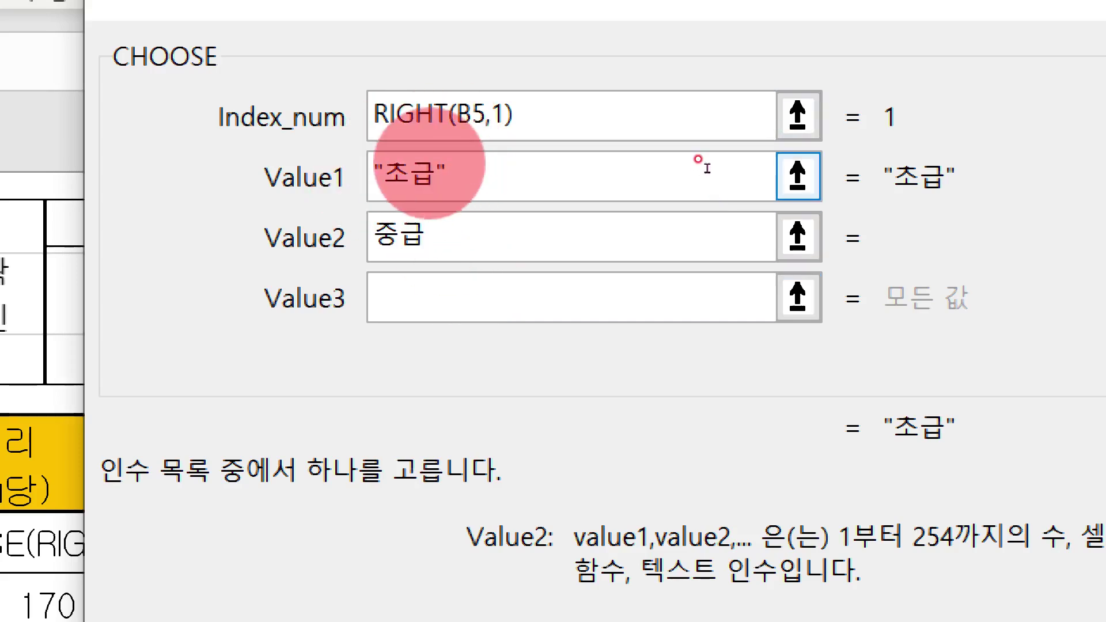
left_click(705, 215)
key("Tab")
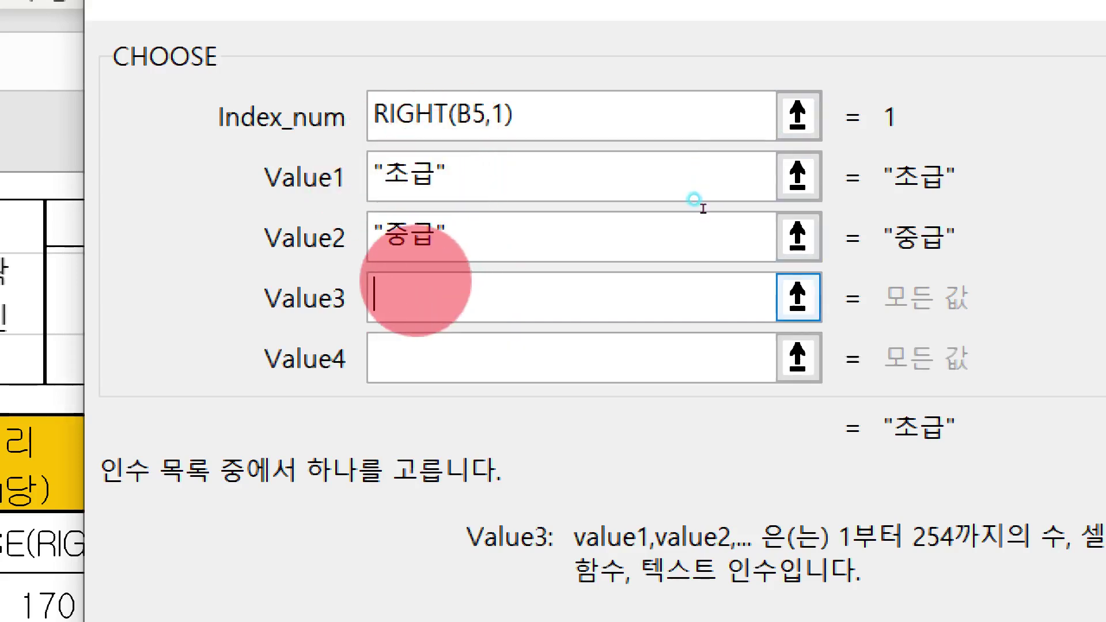
key("shift+Tab")
key("Tab")
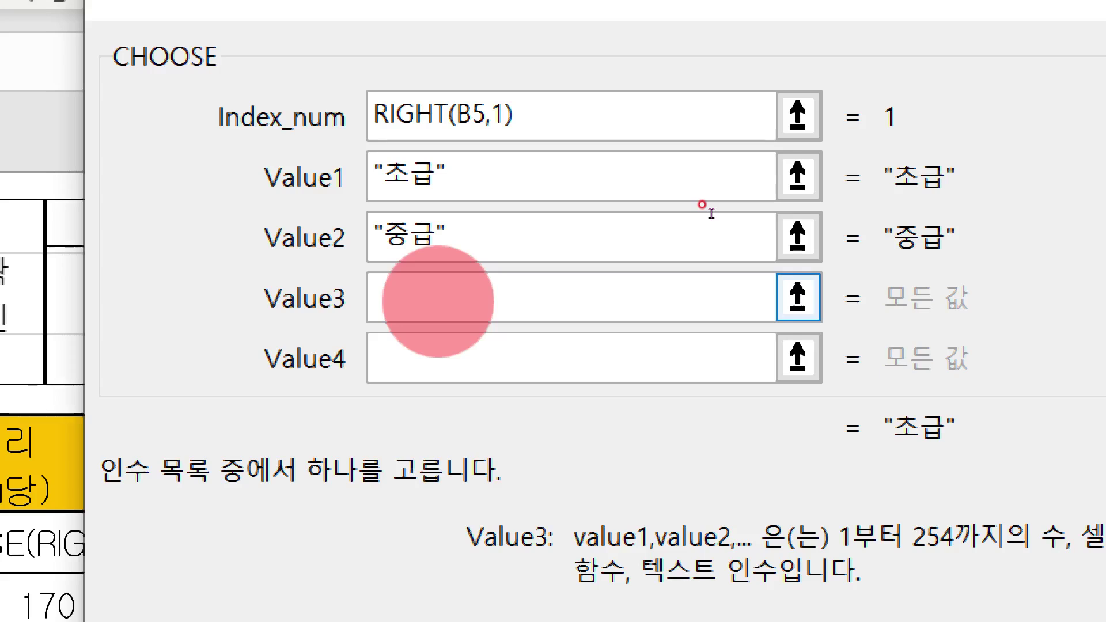
Finish the CHOOSE formula with 고급 as Value3 and fill it down from I5 to I12
type("고급")
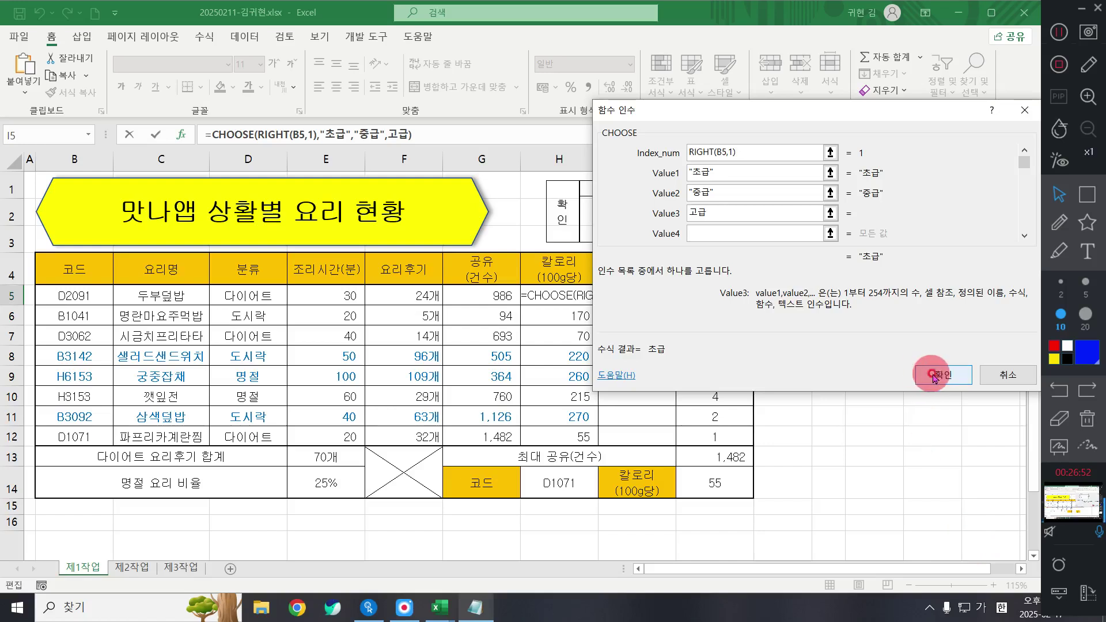
left_click(939, 375)
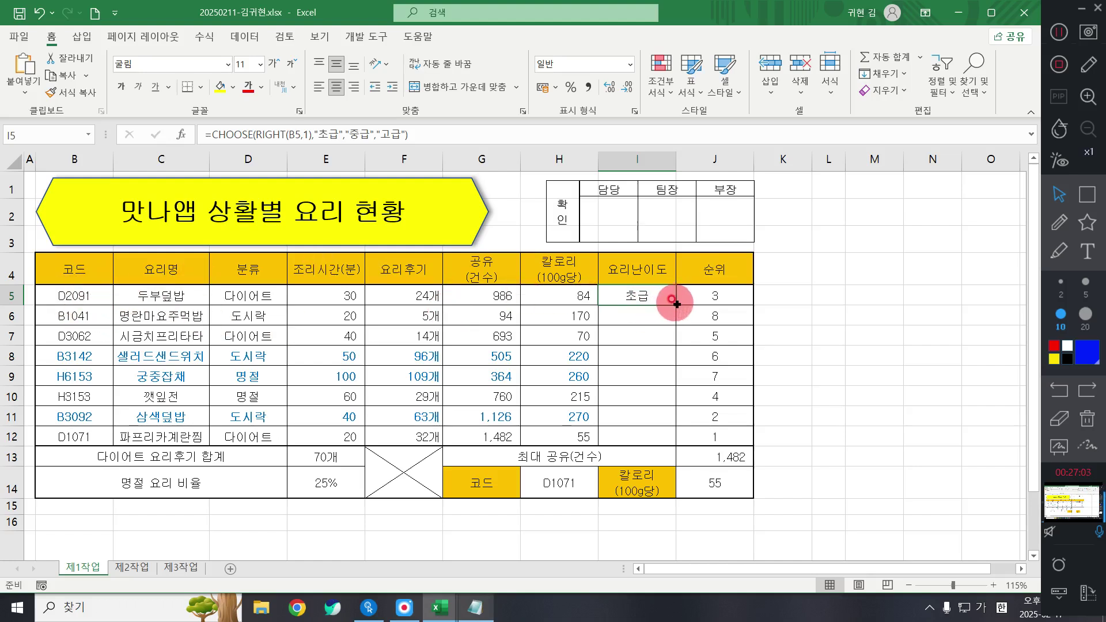
mouse_move(676, 304)
left_mouse_down()
mouse_move(676, 455)
mouse_move(669, 307)
left_mouse_up()
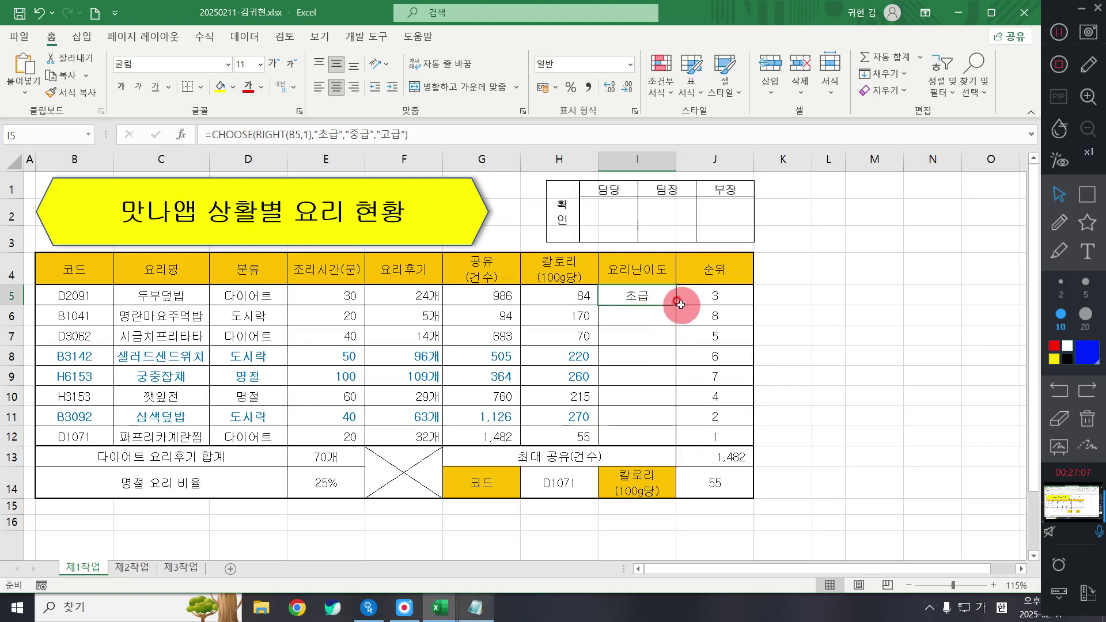
left_click_drag(678, 304, 661, 443)
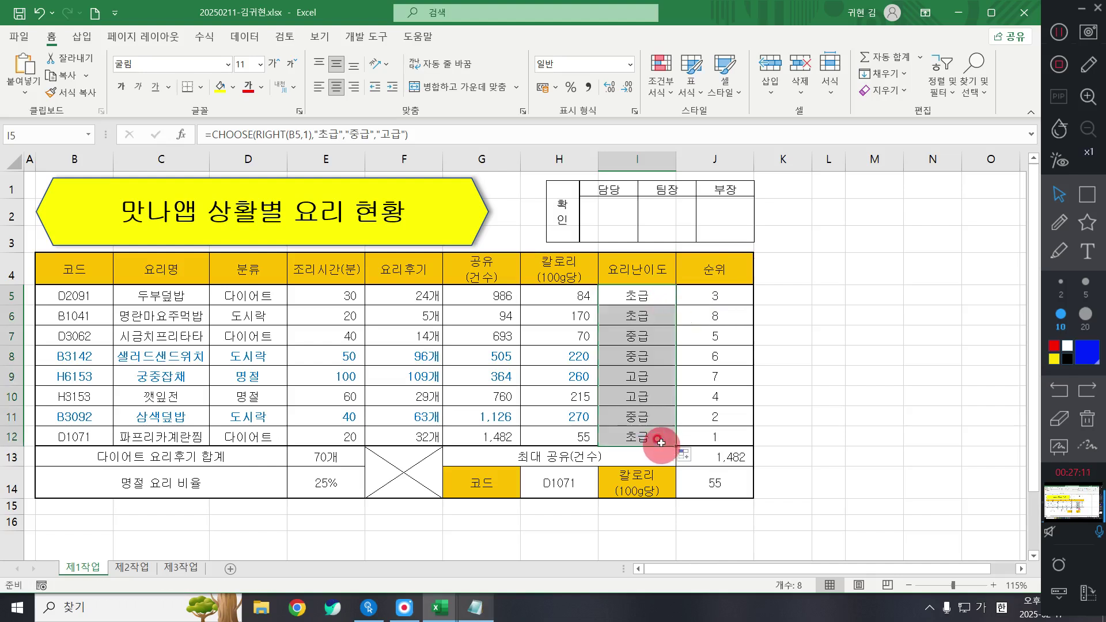
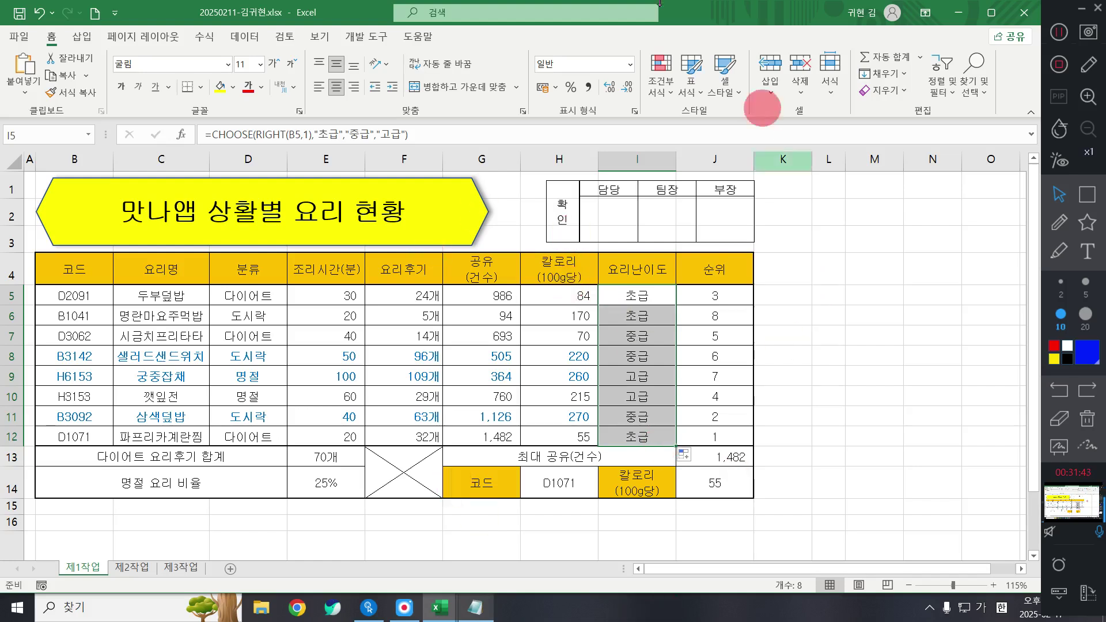
Examine the function results in the 요리난이도 and 순위 columns (I5:J12) and in the summary cells E13:E14
left_click(455, 286)
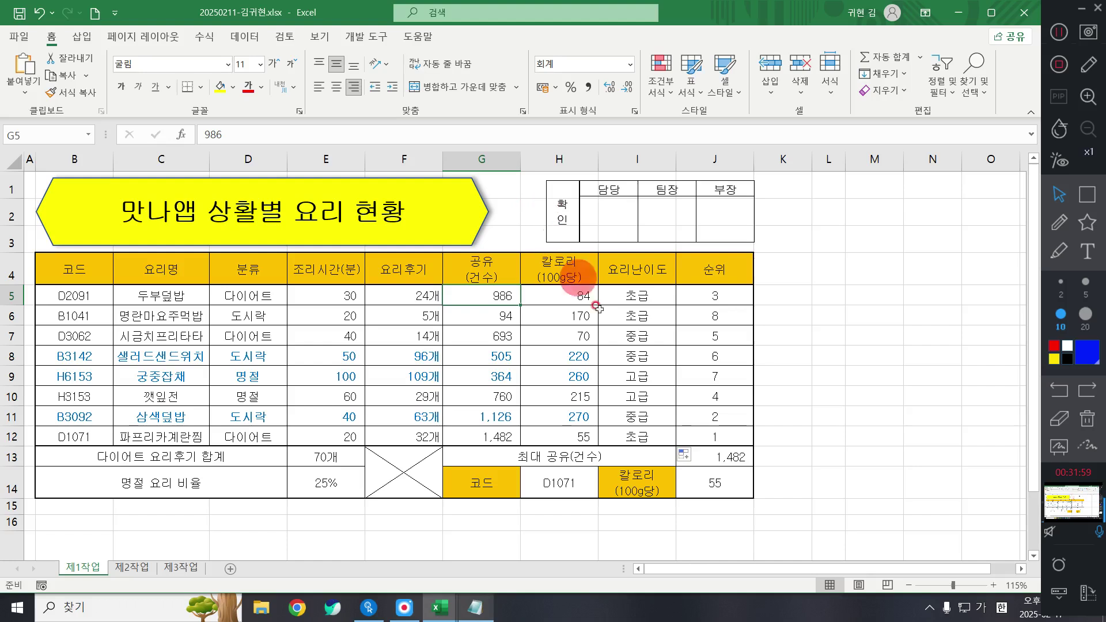
left_click(582, 333)
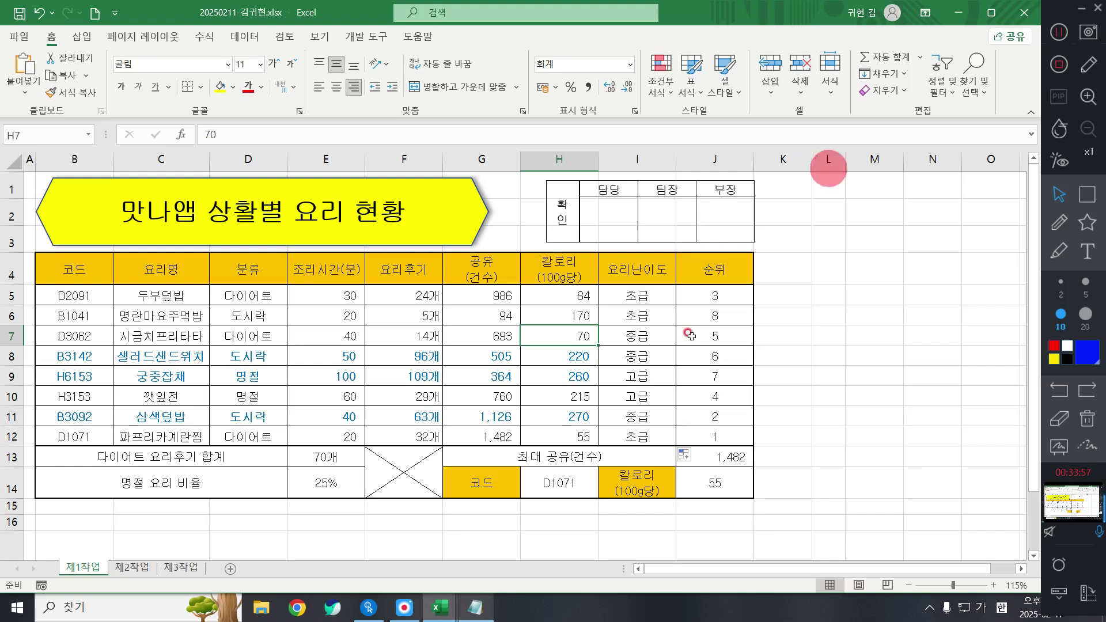
left_click(640, 316)
left_click_drag(634, 296, 717, 437)
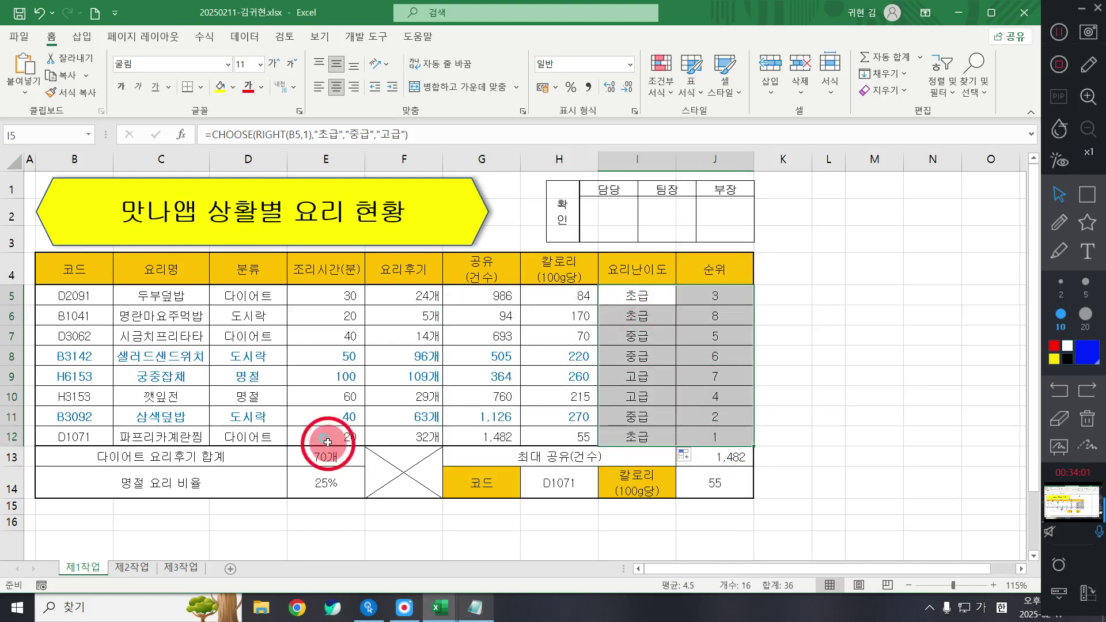
left_click_drag(326, 456, 323, 481)
left_click_drag(639, 296, 743, 433)
left_click(787, 297)
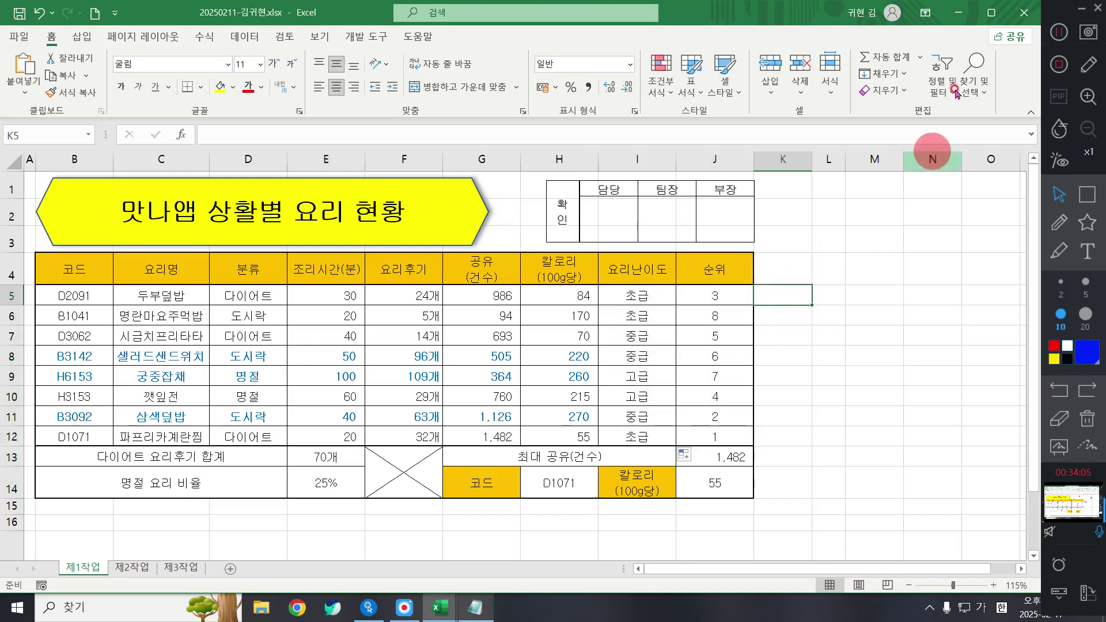